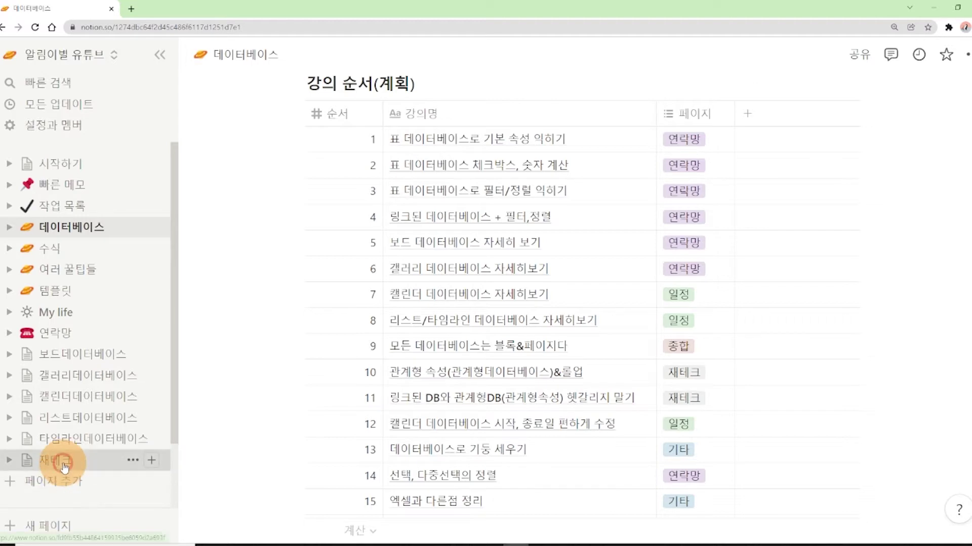
Open the 재테크 page from the left sidebar
{"action": "left_click", "coordinate": [58, 460]}
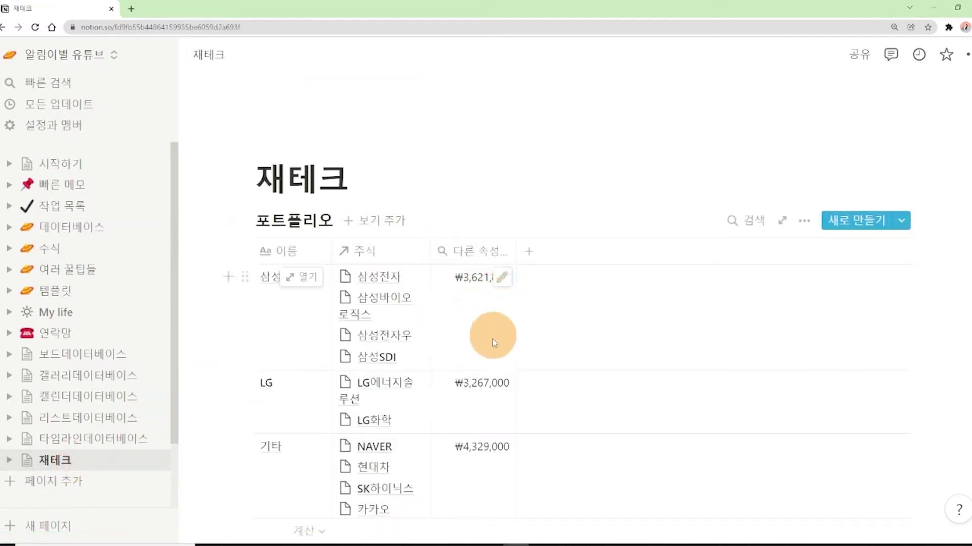
{"action": "scroll", "coordinate": [480, 376], "scroll_direction": "down", "scroll_amount": 2}
{"action": "scroll", "coordinate": [480, 378], "scroll_direction": "up", "scroll_amount": 1}
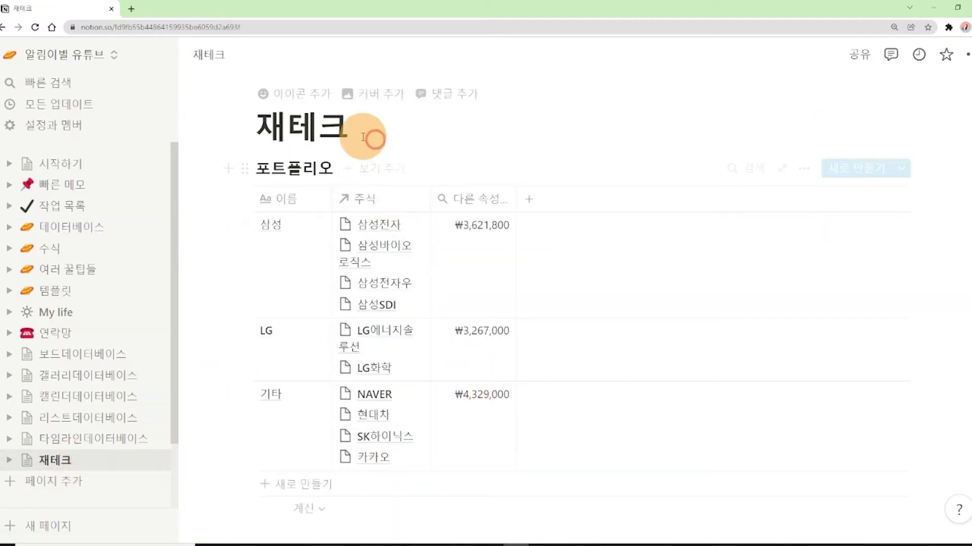
{"action": "left_click_drag", "start_coordinate": [258, 124], "coordinate": [403, 130]}
{"action": "scroll", "coordinate": [456, 293], "scroll_direction": "down", "scroll_amount": 1}
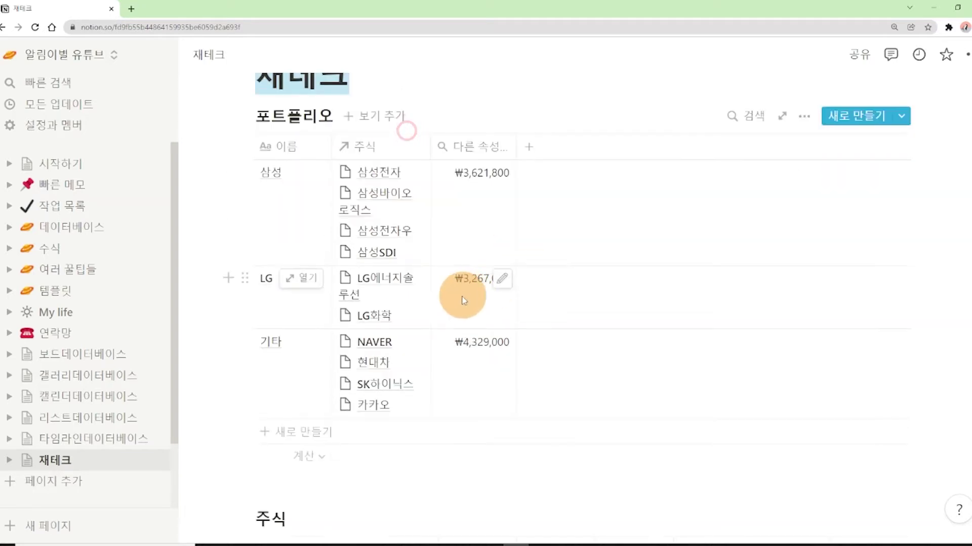
{"action": "scroll", "coordinate": [314, 408], "scroll_direction": "down", "scroll_amount": 4}
{"action": "scroll", "coordinate": [394, 427], "scroll_direction": "down", "scroll_amount": 2}
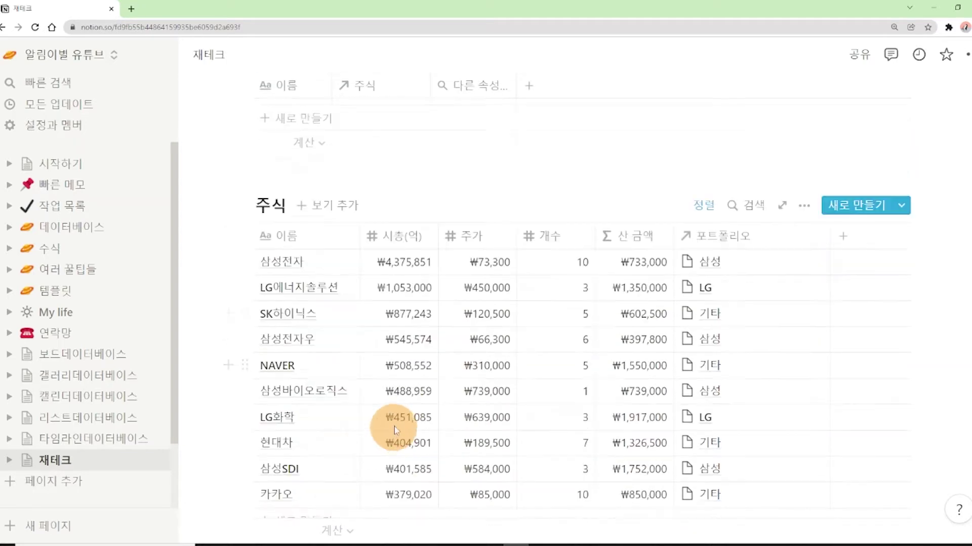
{"action": "scroll", "coordinate": [392, 420], "scroll_direction": "up", "scroll_amount": 8}
{"action": "left_click_drag", "start_coordinate": [286, 221], "coordinate": [330, 221]}
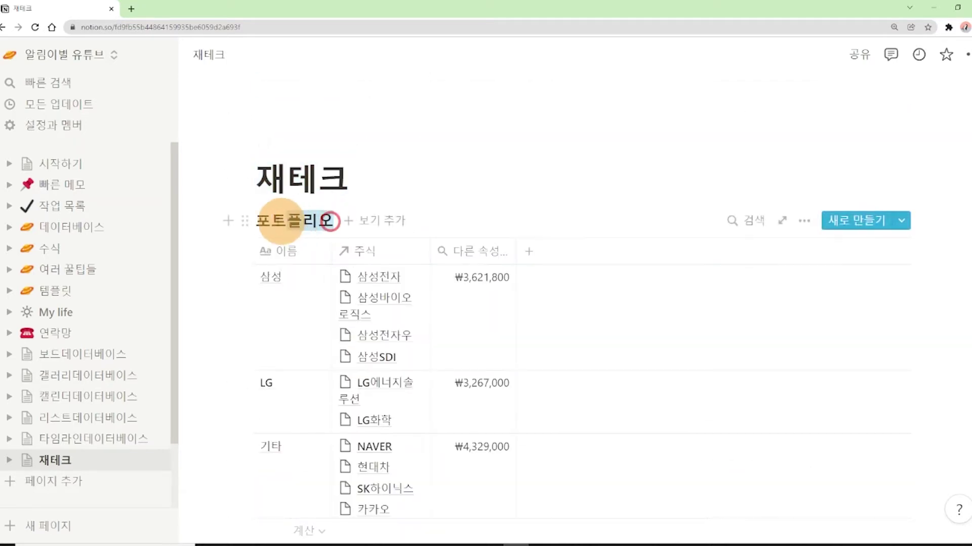
{"action": "scroll", "coordinate": [288, 222], "scroll_direction": "down", "scroll_amount": 6}
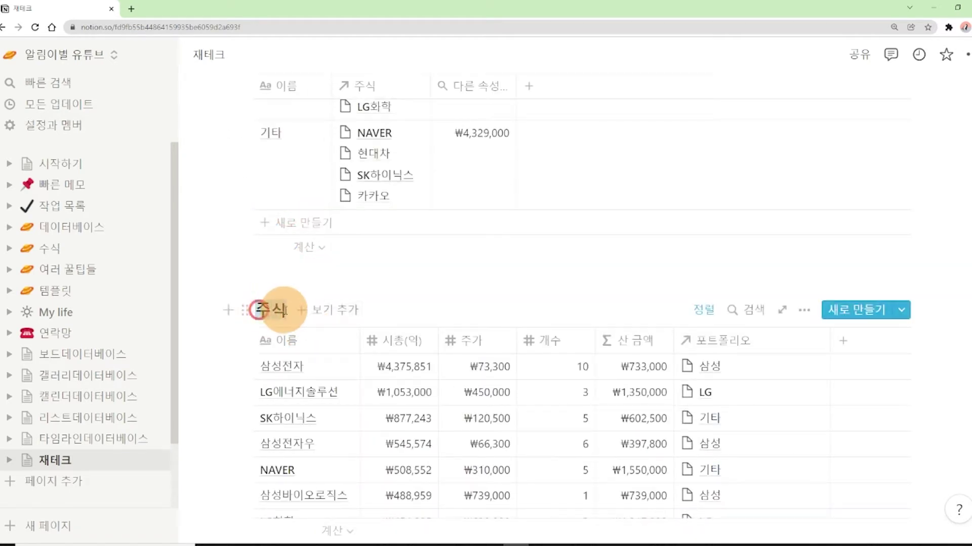
{"action": "left_click", "coordinate": [256, 282]}
{"action": "scroll", "coordinate": [261, 289], "scroll_direction": "up", "scroll_amount": 6}
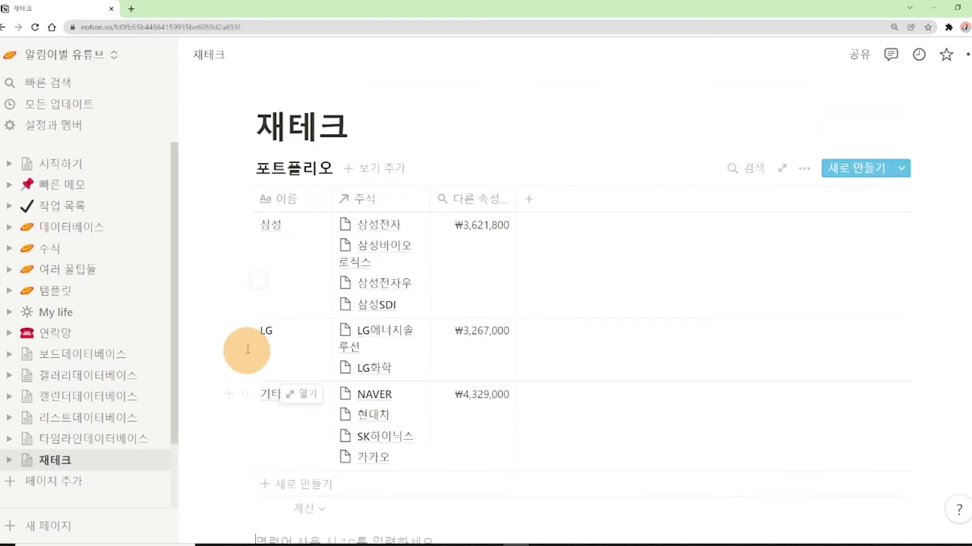
{"action": "scroll", "coordinate": [248, 349], "scroll_direction": "down", "scroll_amount": 1}
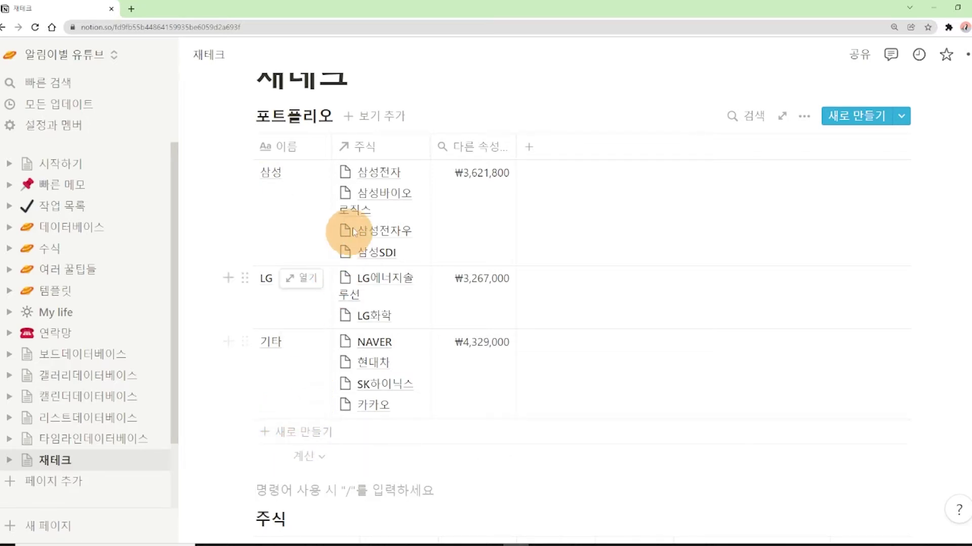
{"action": "left_click", "coordinate": [377, 143]}
{"action": "mouse_move", "coordinate": [353, 238]}
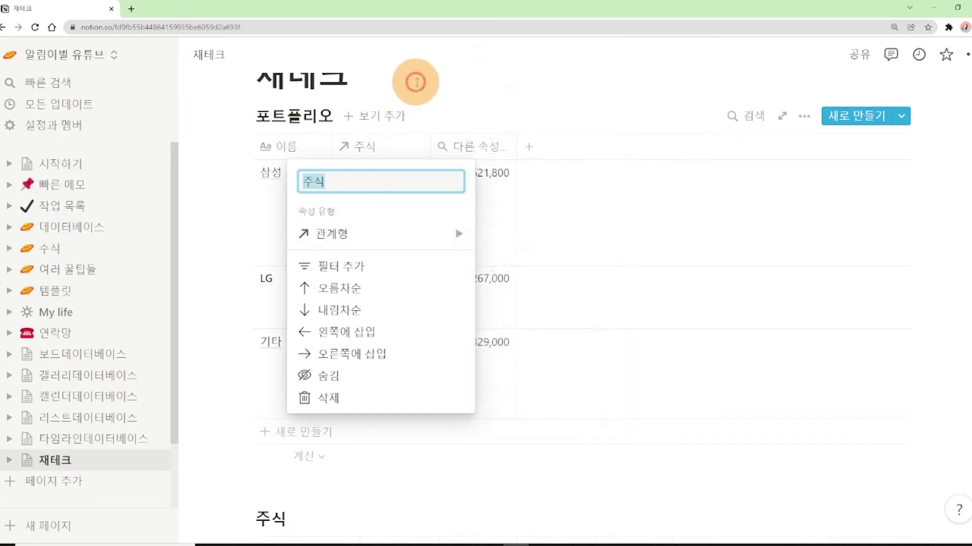
{"action": "left_click", "coordinate": [414, 80]}
{"action": "scroll", "coordinate": [373, 234], "scroll_direction": "down", "scroll_amount": 4}
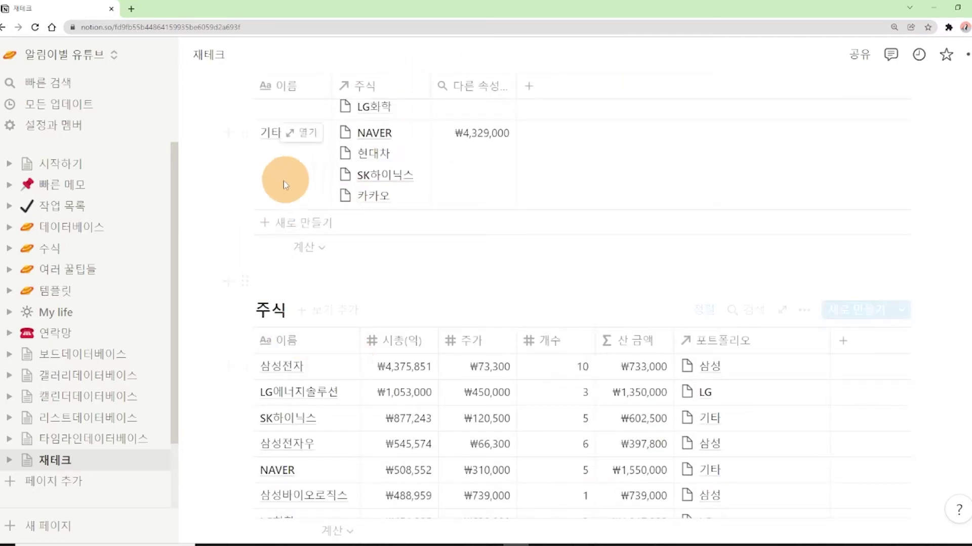
{"action": "scroll", "coordinate": [296, 320], "scroll_direction": "up", "scroll_amount": 4}
{"action": "scroll", "coordinate": [297, 321], "scroll_direction": "up", "scroll_amount": 1}
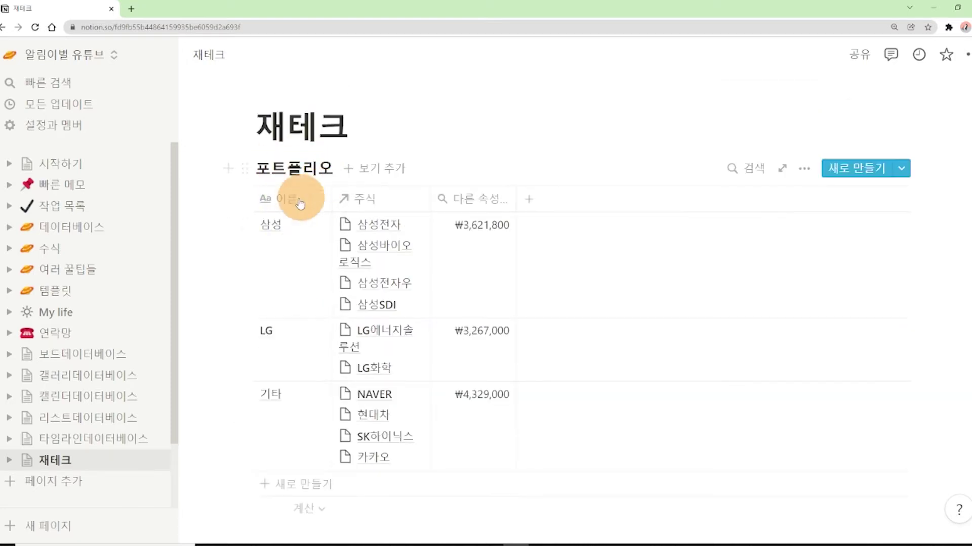
{"action": "scroll", "coordinate": [304, 304], "scroll_direction": "down", "scroll_amount": 2}
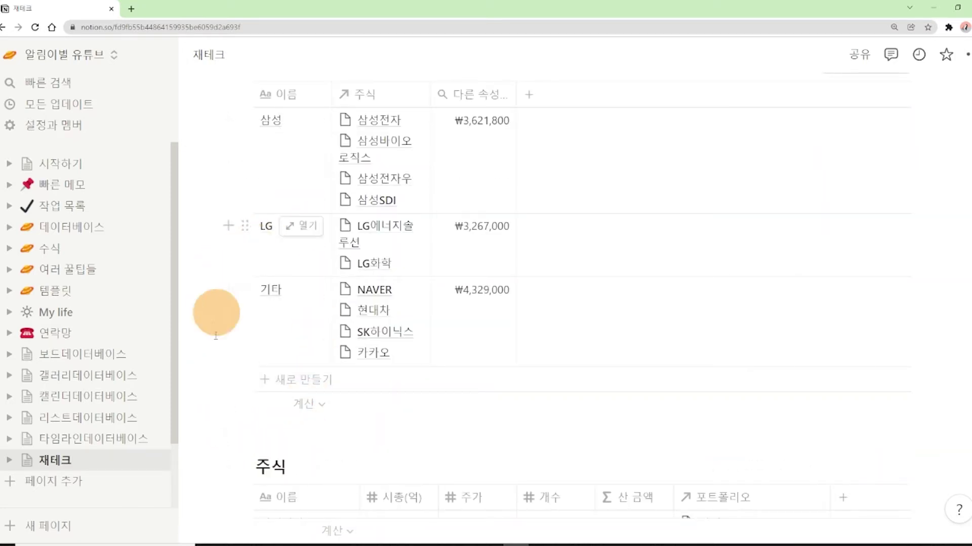
{"action": "scroll", "coordinate": [266, 425], "scroll_direction": "up", "scroll_amount": 1}
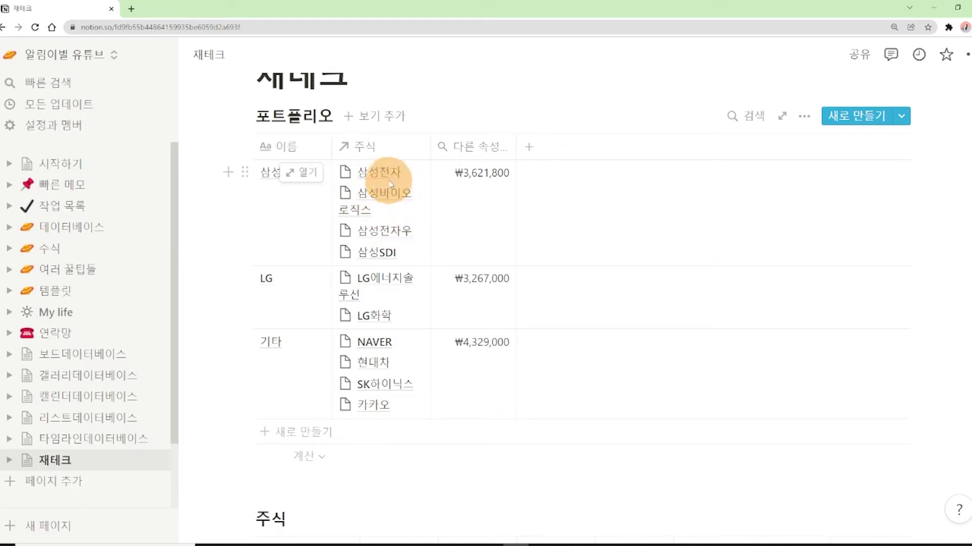
{"action": "left_click", "coordinate": [370, 147]}
{"action": "mouse_move", "coordinate": [334, 241]}
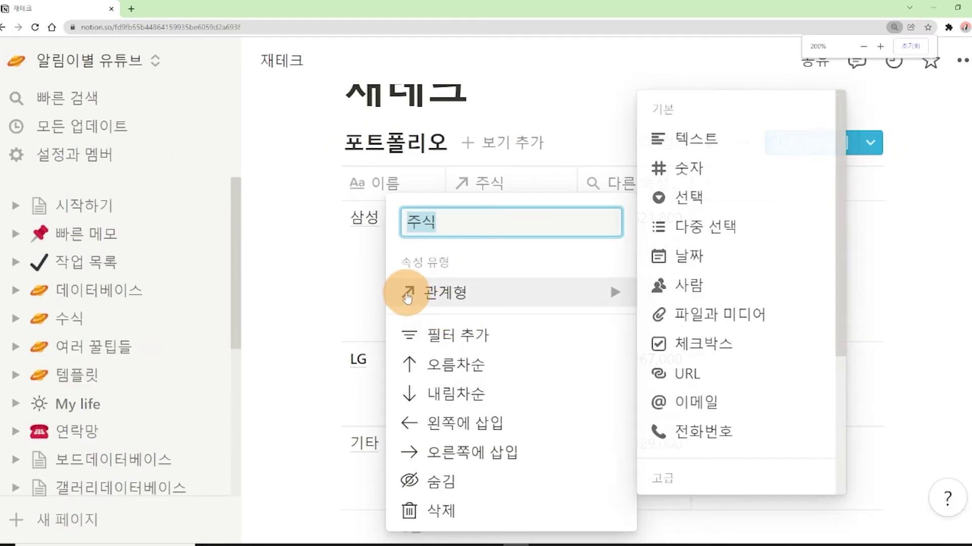
{"action": "left_click", "coordinate": [505, 130]}
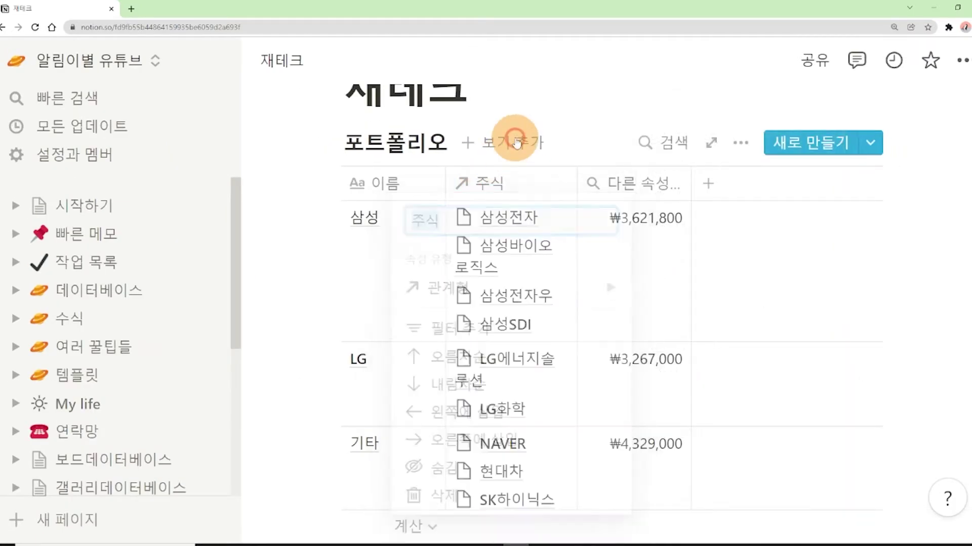
{"action": "scroll", "coordinate": [515, 142], "scroll_direction": "down", "scroll_amount": 1}
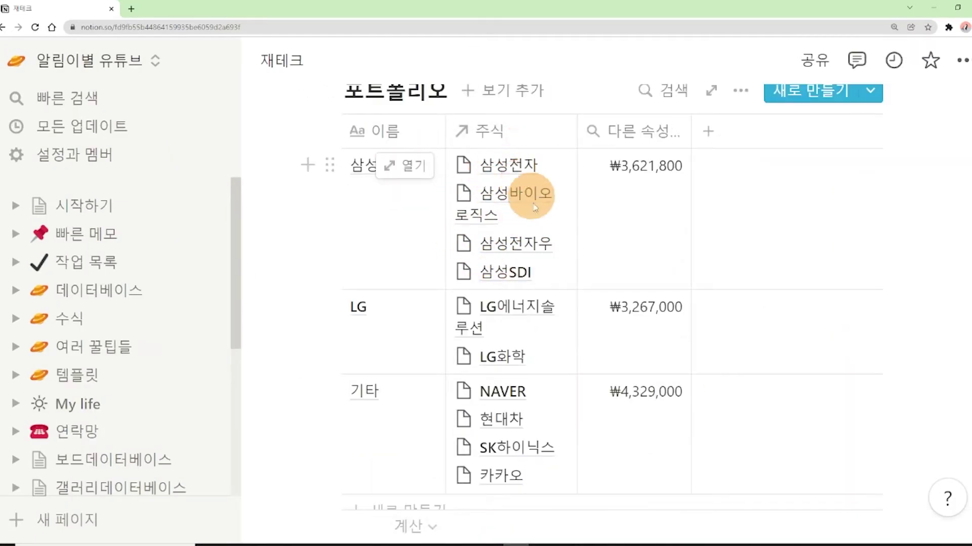
{"action": "scroll", "coordinate": [528, 219], "scroll_direction": "down", "scroll_amount": 1}
{"action": "scroll", "coordinate": [528, 219], "scroll_direction": "up", "scroll_amount": 1}
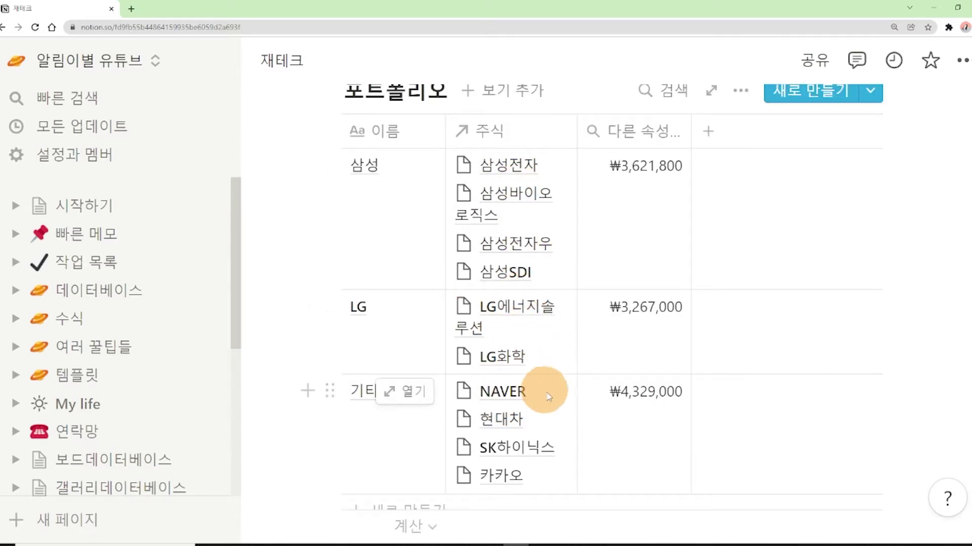
{"action": "scroll", "coordinate": [548, 397], "scroll_direction": "down", "scroll_amount": 10}
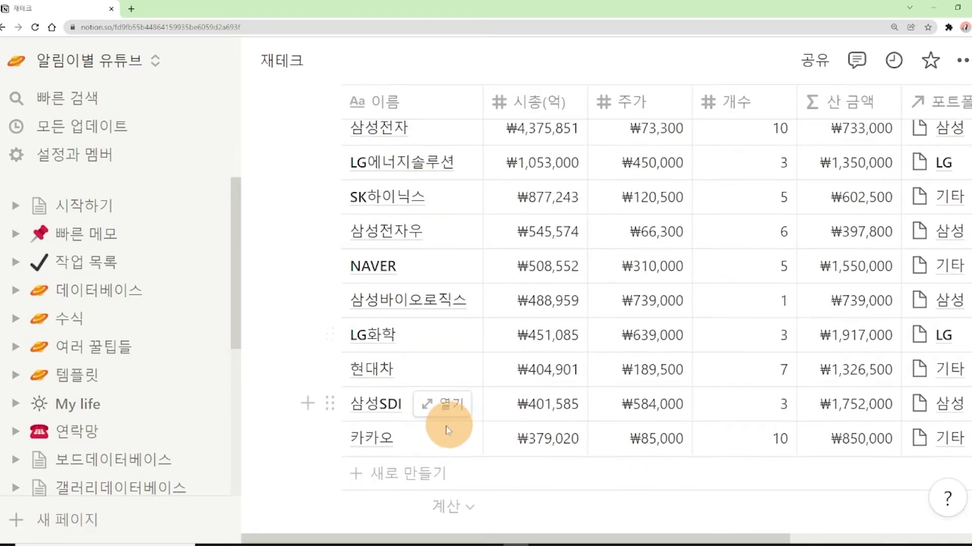
{"action": "scroll", "coordinate": [446, 426], "scroll_direction": "up", "scroll_amount": 2}
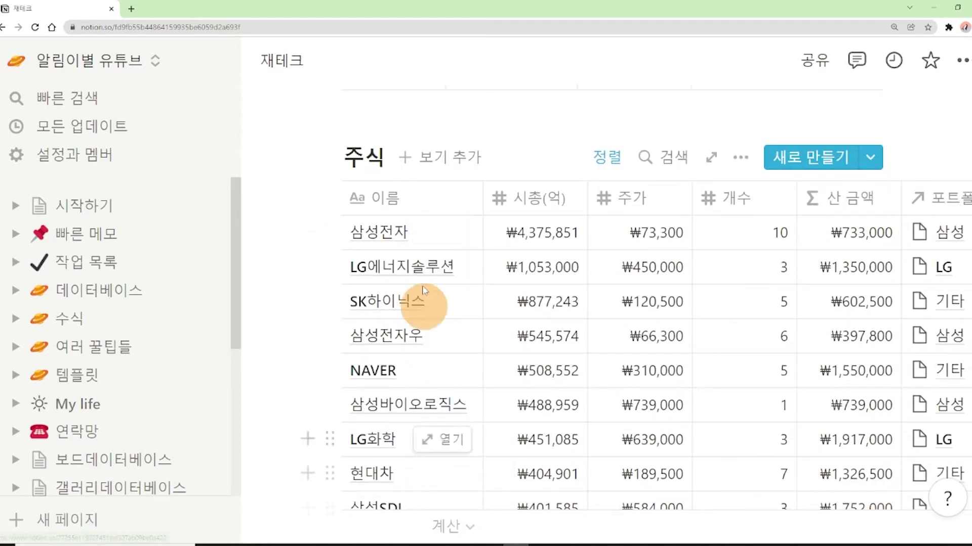
{"action": "left_click", "coordinate": [373, 199]}
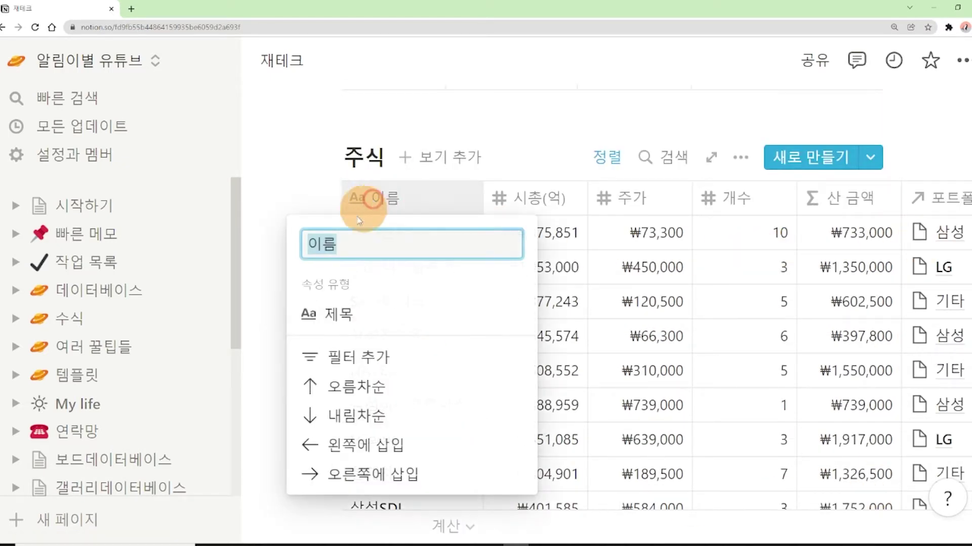
{"action": "mouse_move", "coordinate": [324, 314]}
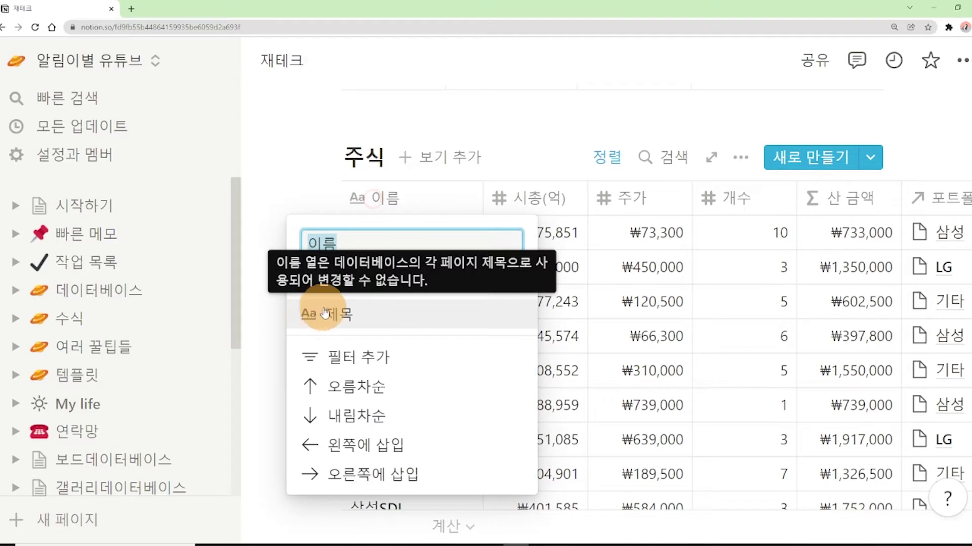
{"action": "left_click", "coordinate": [401, 194]}
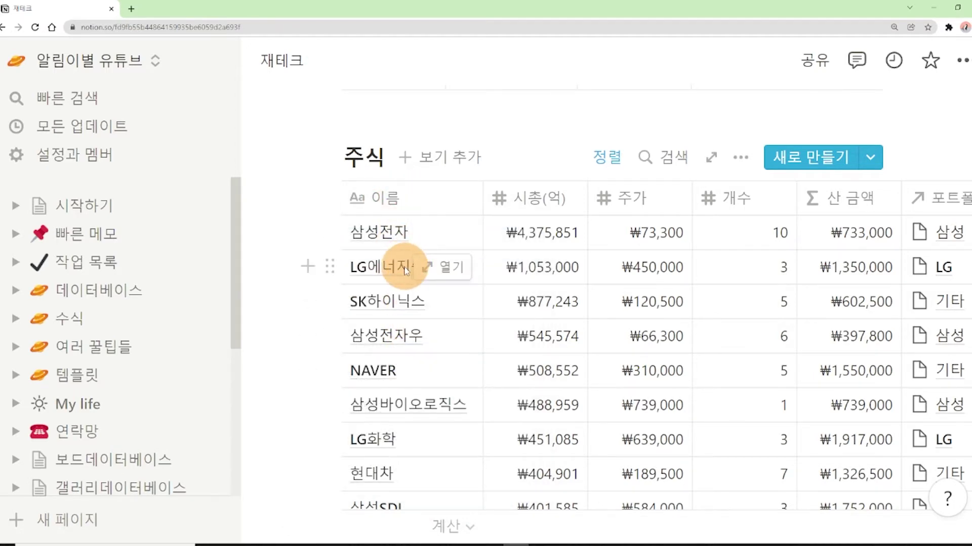
{"action": "scroll", "coordinate": [434, 326], "scroll_direction": "up", "scroll_amount": 8}
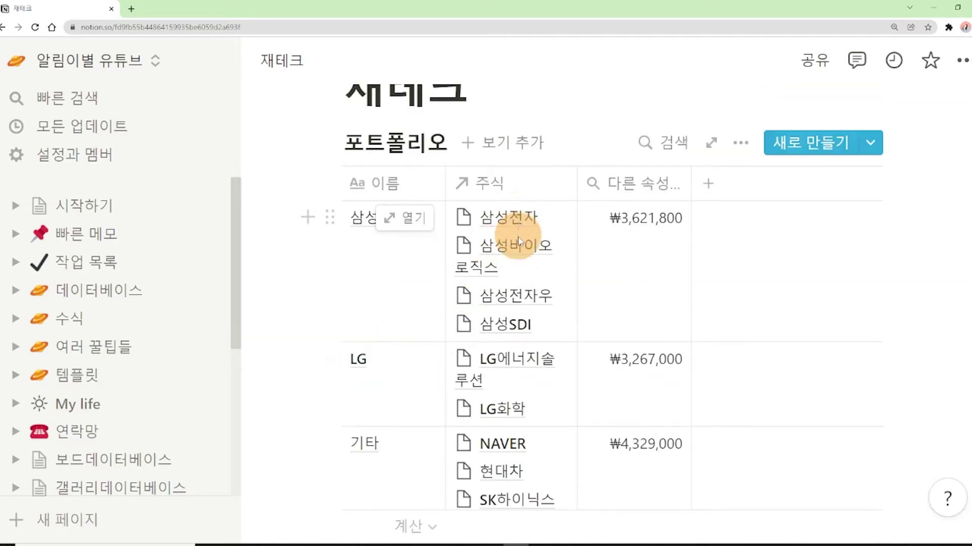
{"action": "left_click", "coordinate": [485, 183]}
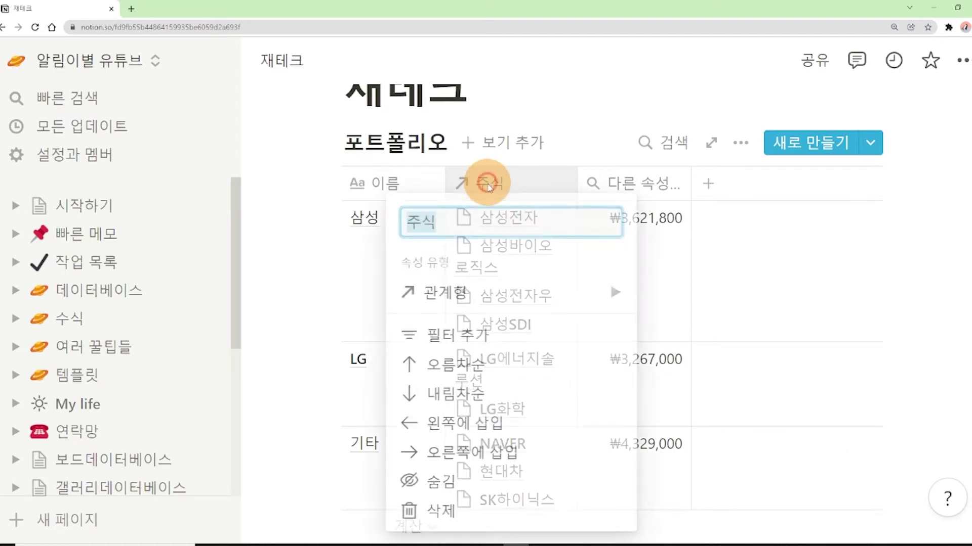
{"action": "left_click", "coordinate": [295, 183]}
{"action": "scroll", "coordinate": [386, 289], "scroll_direction": "down", "scroll_amount": 5}
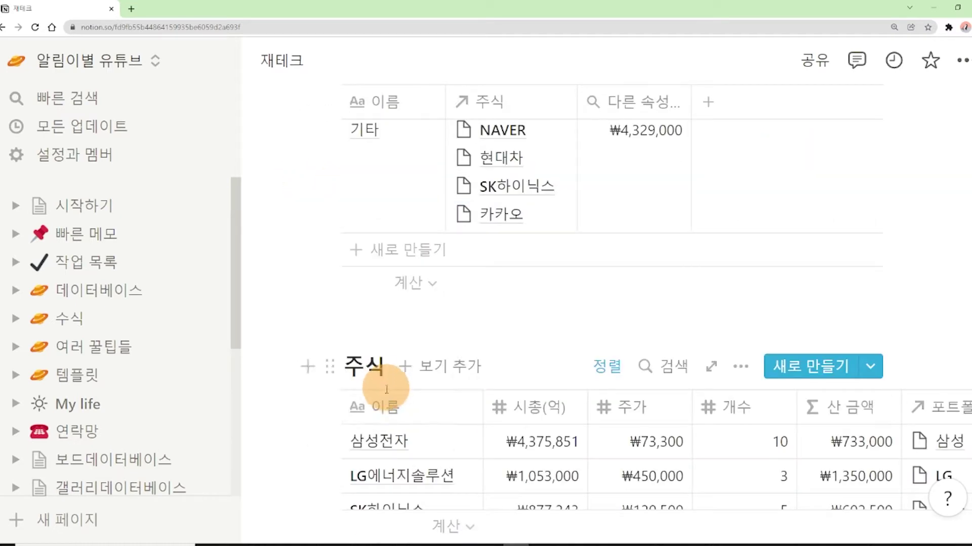
{"action": "scroll", "coordinate": [361, 423], "scroll_direction": "down", "scroll_amount": 2}
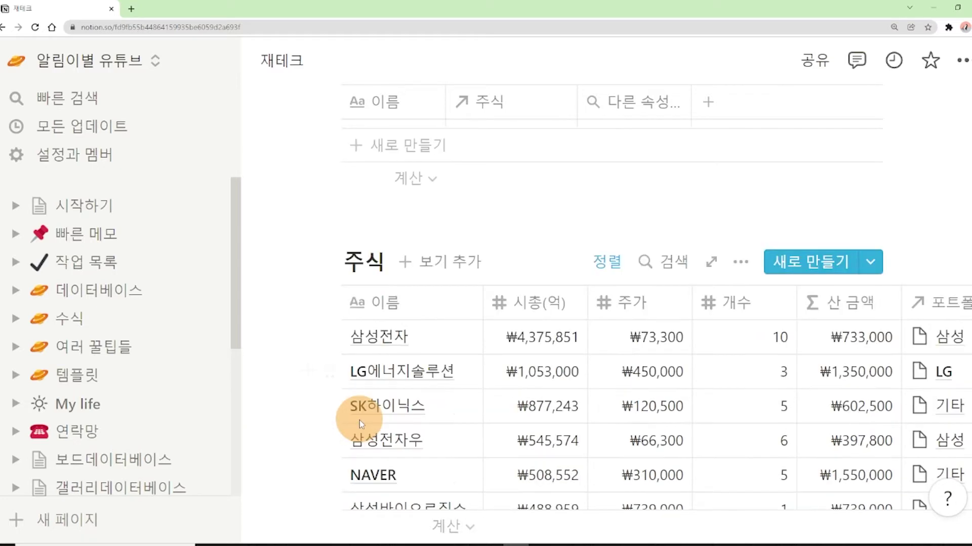
{"action": "scroll", "coordinate": [375, 400], "scroll_direction": "down", "scroll_amount": 2}
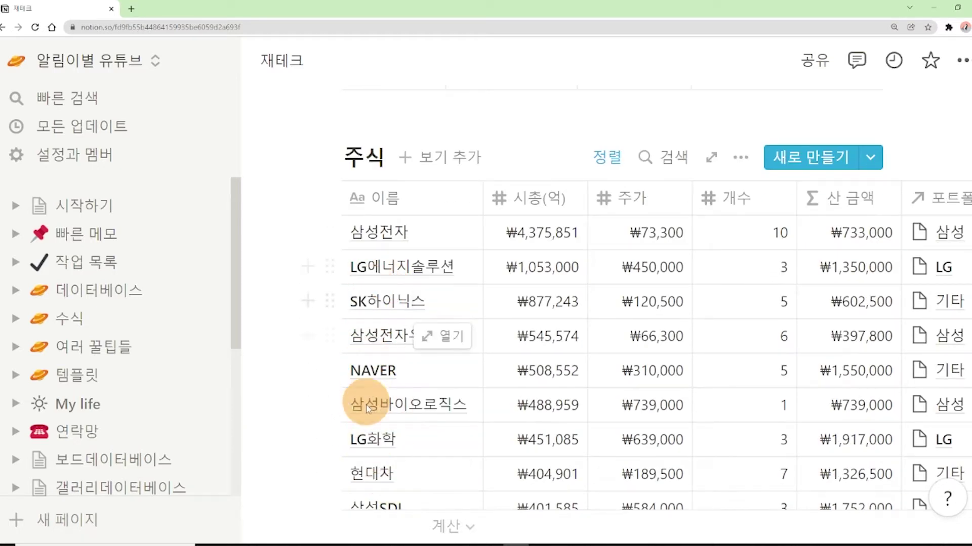
{"action": "scroll", "coordinate": [360, 374], "scroll_direction": "up", "scroll_amount": 5}
{"action": "scroll", "coordinate": [436, 305], "scroll_direction": "up", "scroll_amount": 5}
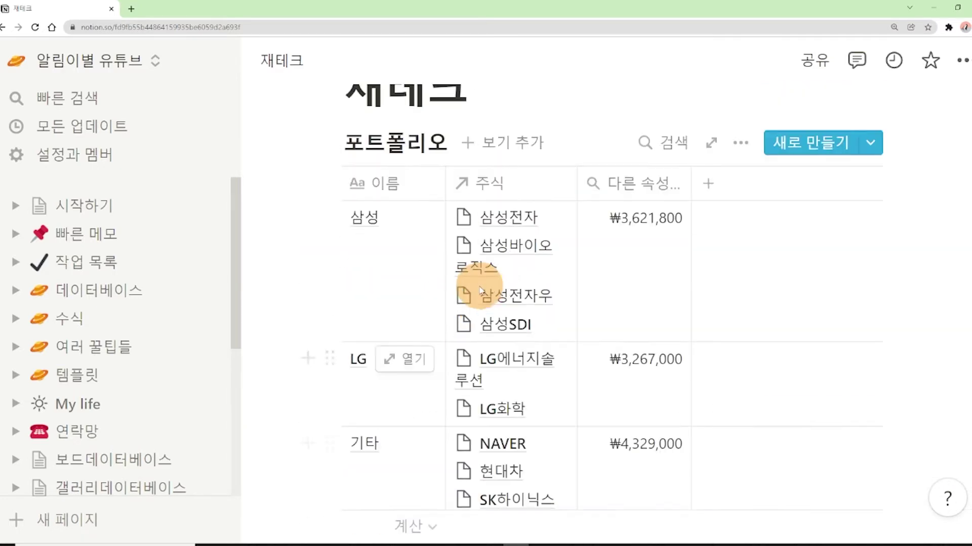
{"action": "key", "text": "ctrl+minus"}
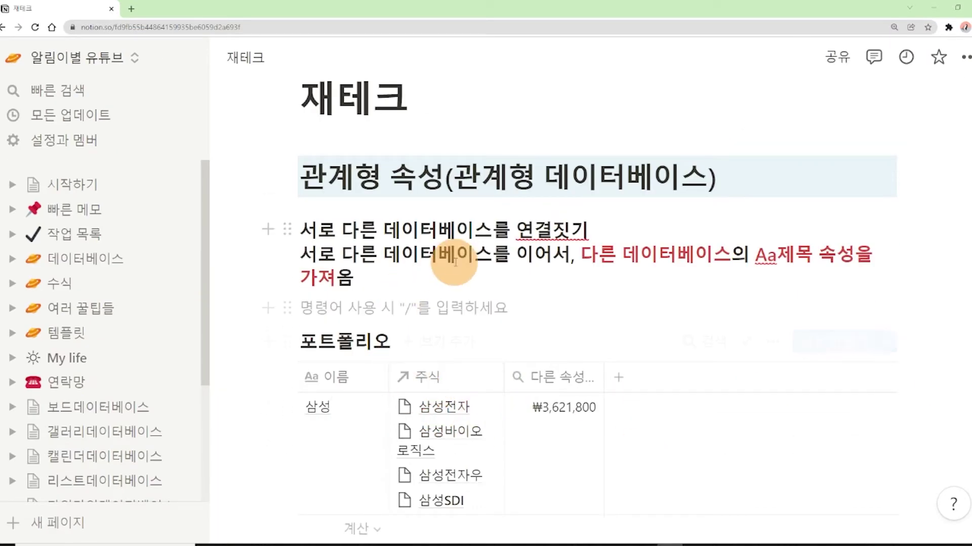
{"action": "left_click_drag", "start_coordinate": [267, 226], "coordinate": [516, 231]}
{"action": "left_click", "coordinate": [537, 231]}
{"action": "left_click", "coordinate": [550, 255]}
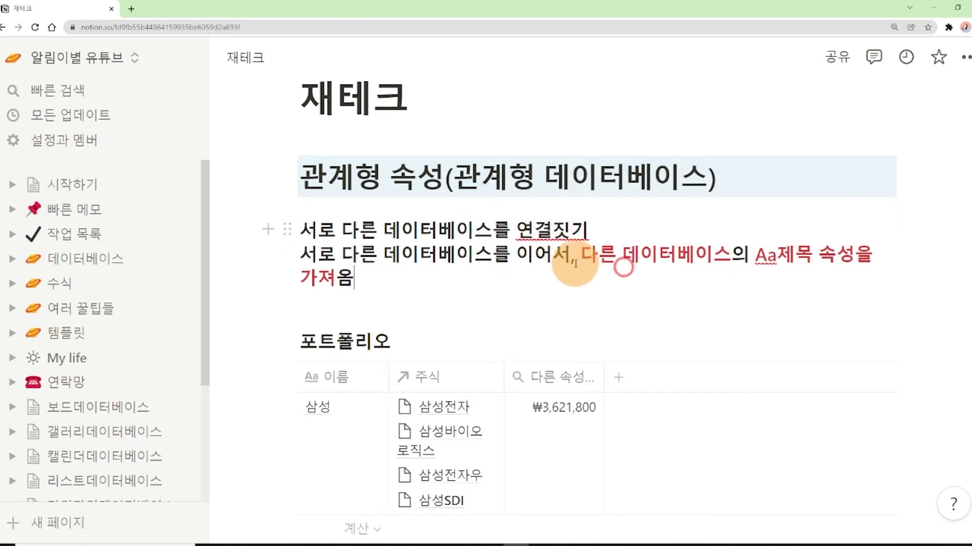
{"action": "left_click", "coordinate": [769, 262]}
{"action": "left_click_drag", "start_coordinate": [769, 262], "coordinate": [647, 282]}
{"action": "left_click", "coordinate": [454, 290]}
{"action": "scroll", "coordinate": [514, 372], "scroll_direction": "down", "scroll_amount": 2}
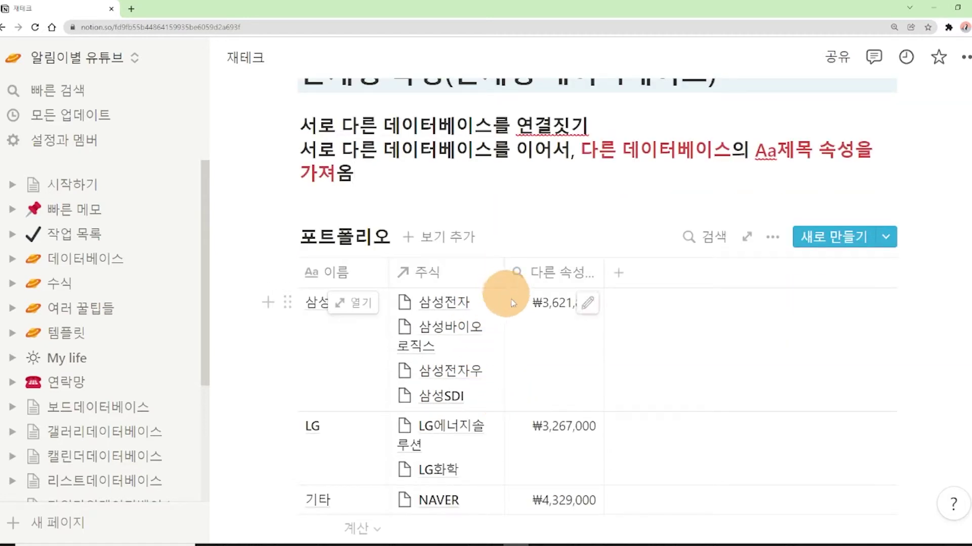
{"action": "left_click", "coordinate": [524, 279]}
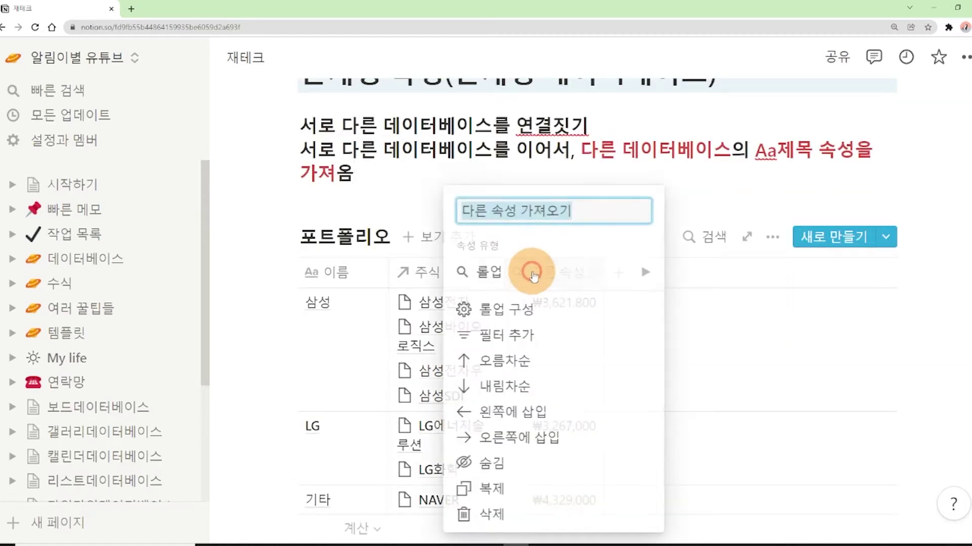
{"action": "left_click", "coordinate": [529, 273]}
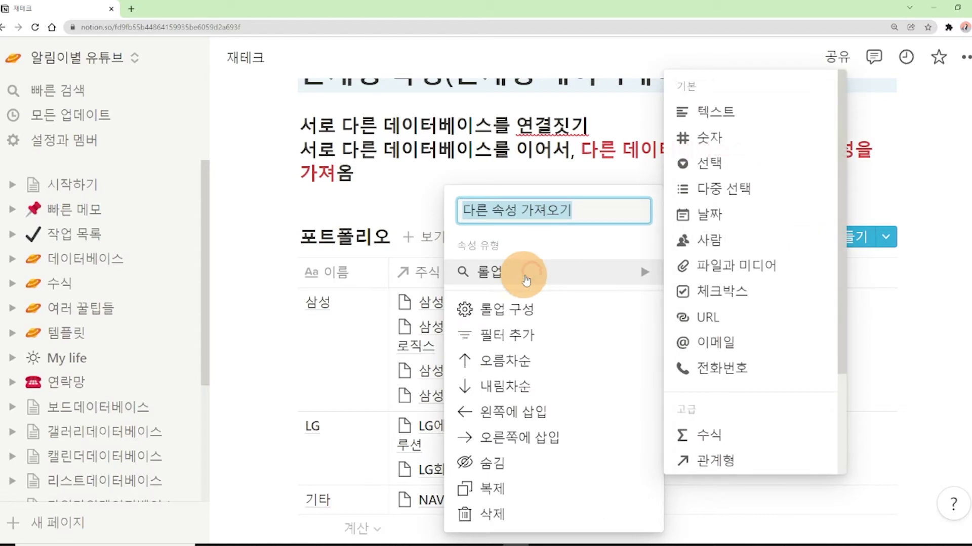
{"action": "left_click", "coordinate": [409, 190]}
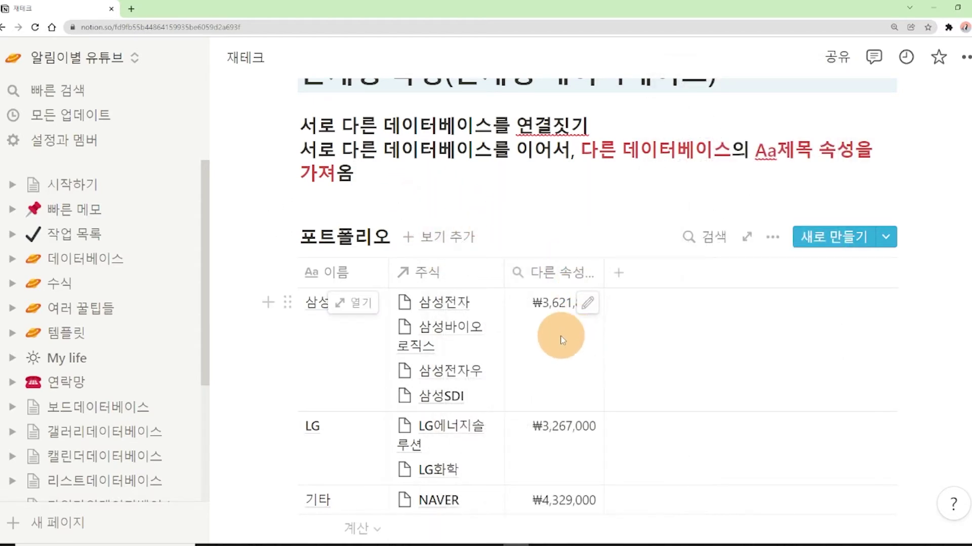
{"action": "scroll", "coordinate": [561, 340], "scroll_direction": "down", "scroll_amount": 2}
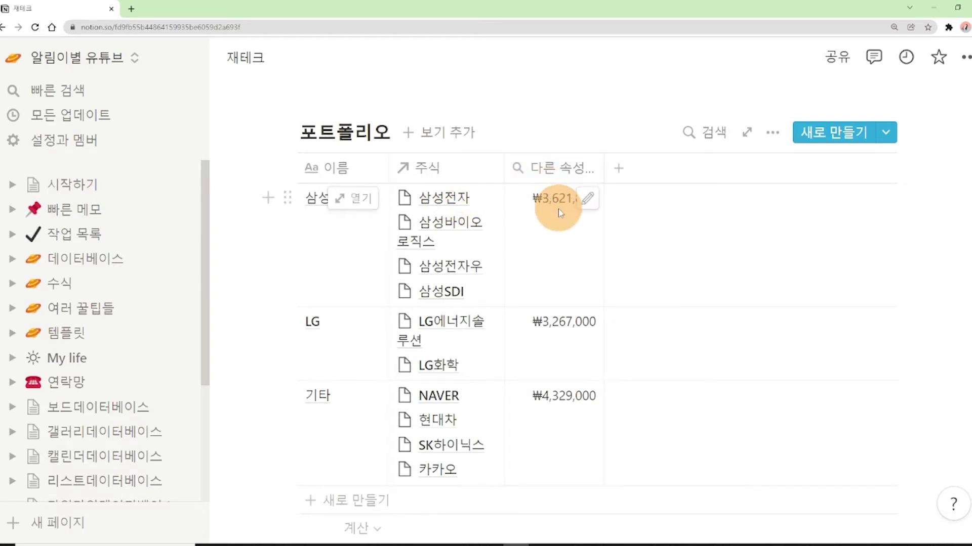
{"action": "scroll", "coordinate": [552, 219], "scroll_direction": "up", "scroll_amount": 1}
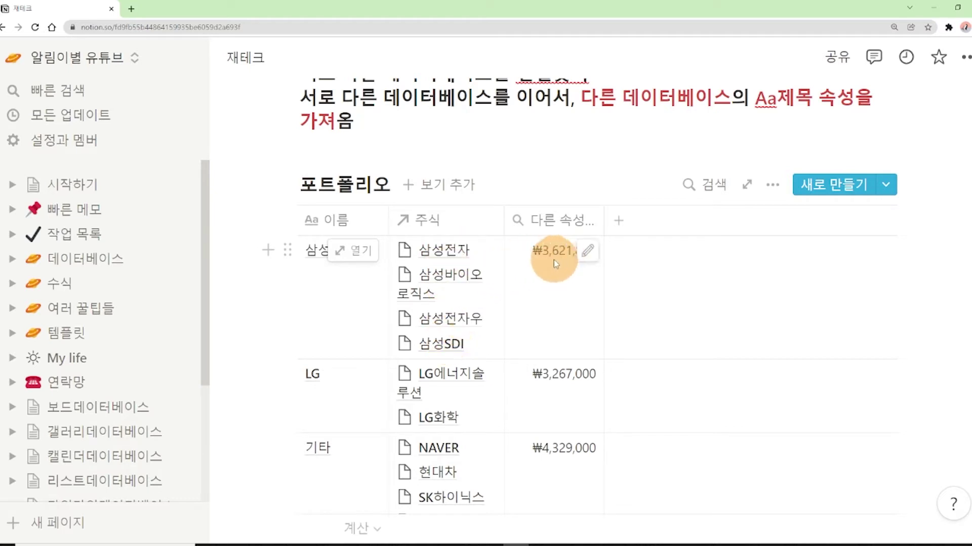
Switch the 포트폴리오 rollup calculation from 합계 to 원본 표시 to list each stock's 산 금액
{"action": "left_click", "coordinate": [588, 252]}
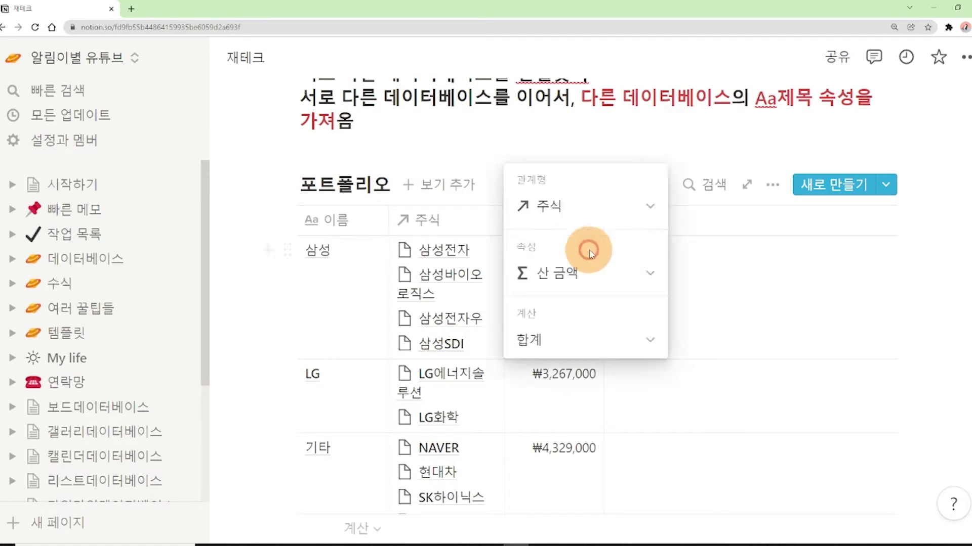
{"action": "left_click", "coordinate": [590, 340]}
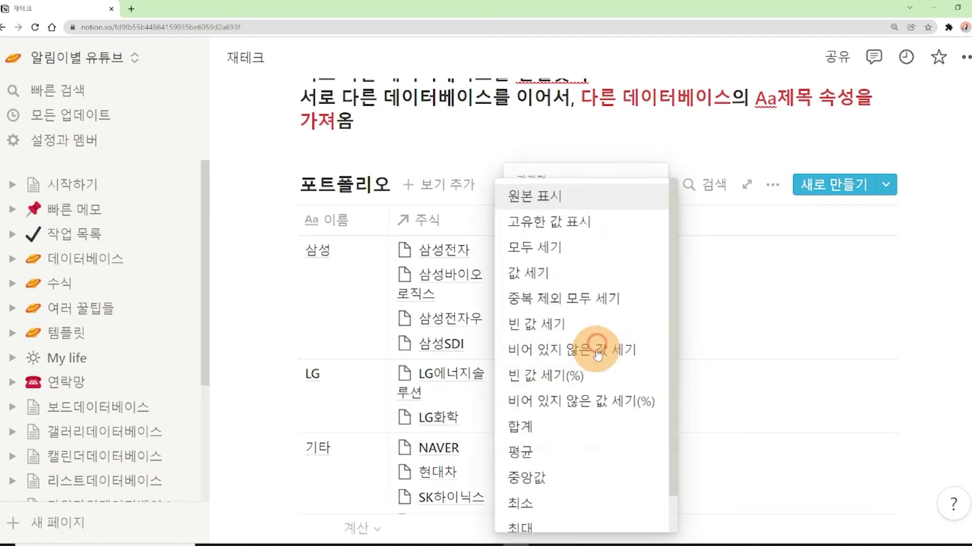
{"action": "left_click", "coordinate": [568, 201]}
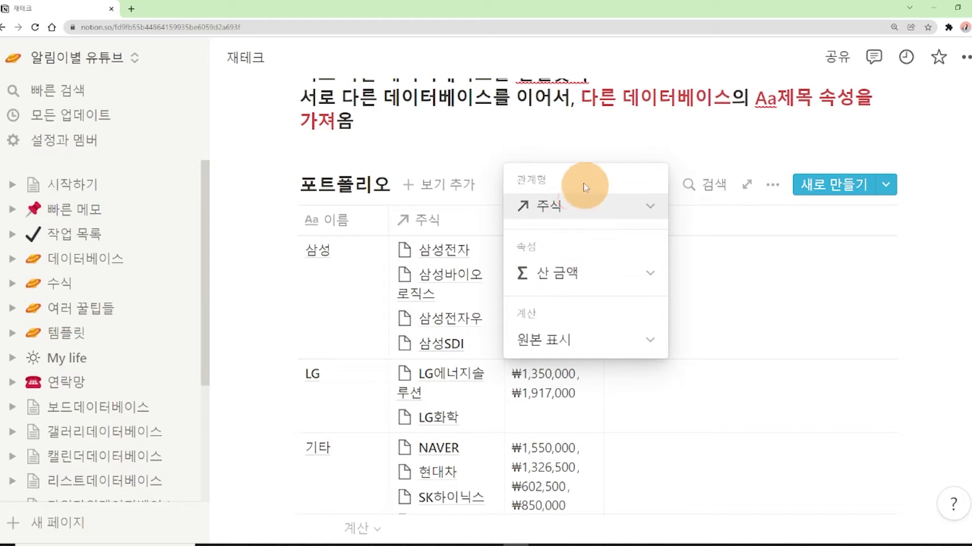
{"action": "left_click", "coordinate": [567, 140]}
{"action": "left_click", "coordinate": [585, 253]}
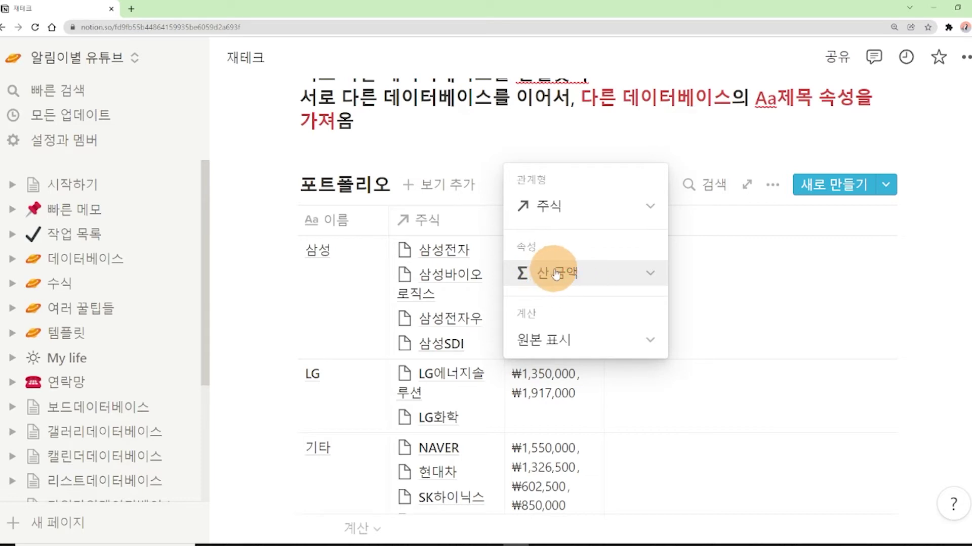
{"action": "left_click", "coordinate": [396, 185]}
{"action": "scroll", "coordinate": [509, 238], "scroll_direction": "down", "scroll_amount": 10}
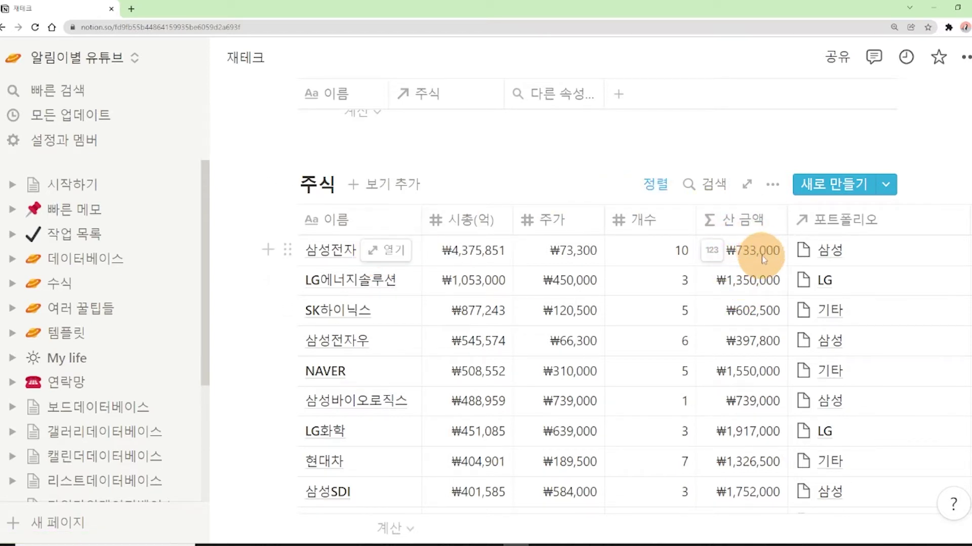
Point the 다른 속성 rollup column at the 산 금액 property
{"action": "scroll", "coordinate": [765, 256], "scroll_direction": "up", "scroll_amount": 7}
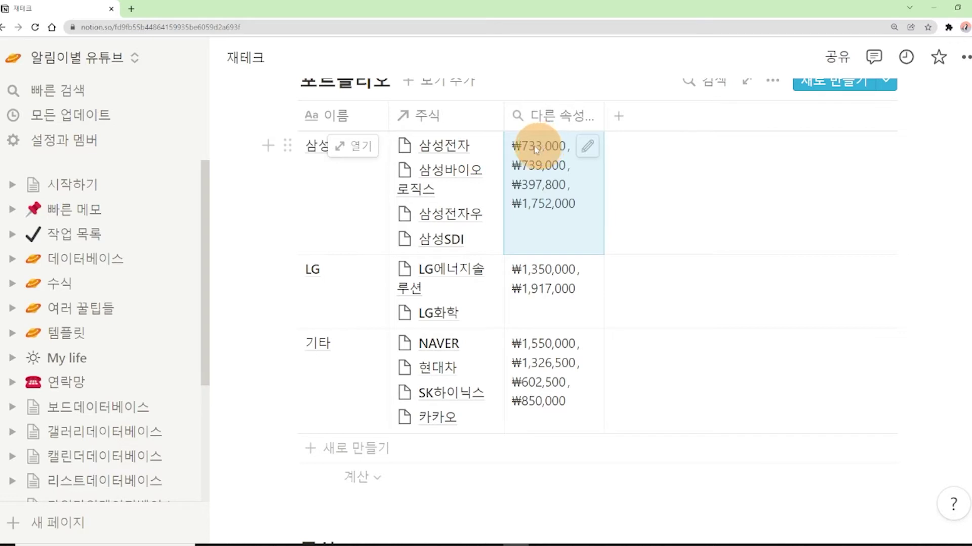
{"action": "left_click", "coordinate": [542, 114]}
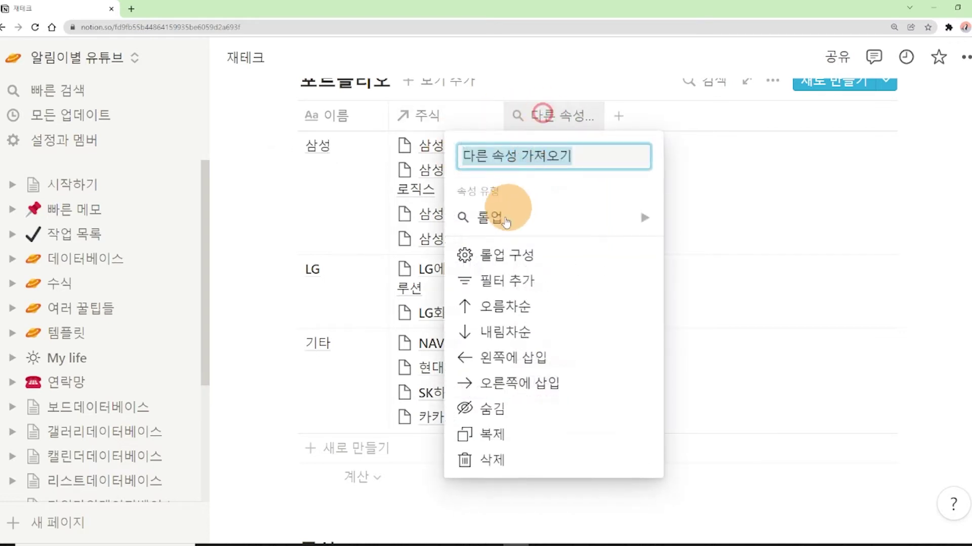
{"action": "left_click", "coordinate": [534, 252]}
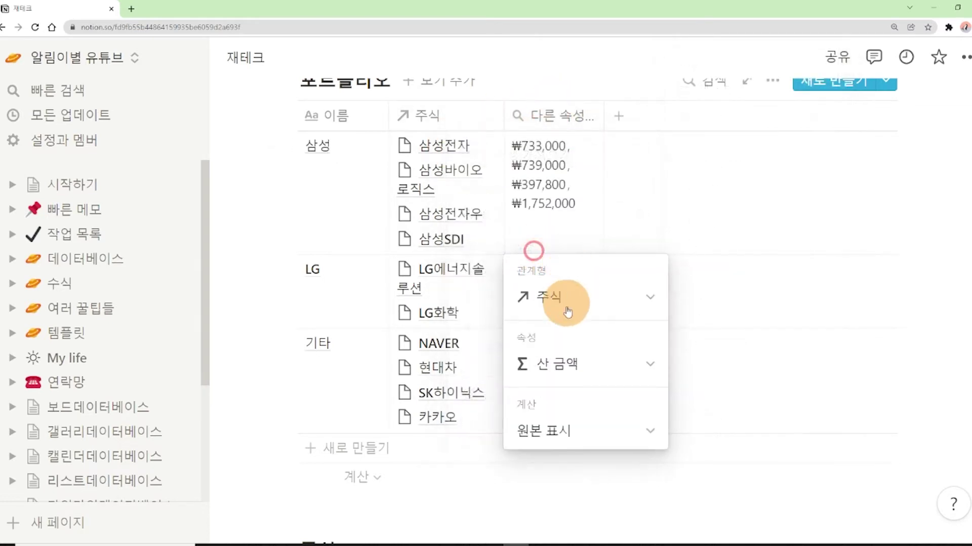
{"action": "left_click", "coordinate": [554, 363]}
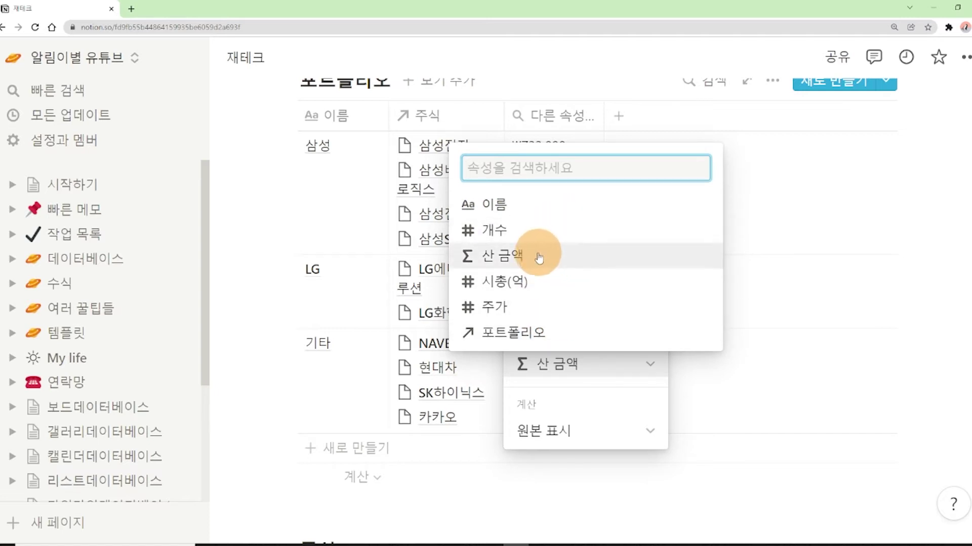
{"action": "left_click", "coordinate": [539, 257]}
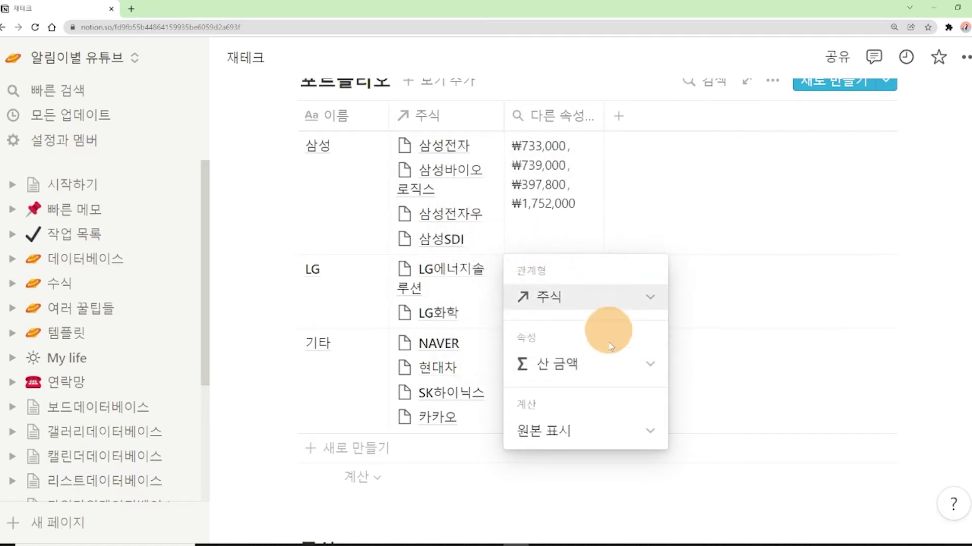
{"action": "left_click", "coordinate": [595, 219]}
Try the 합계 calculation on the rollup, then undo it back to individual amounts
{"action": "left_click", "coordinate": [585, 255]}
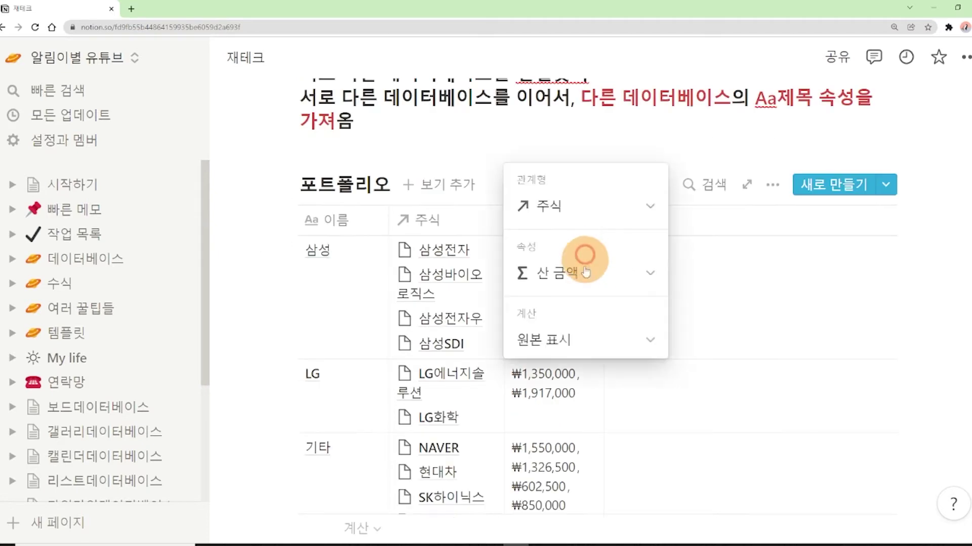
{"action": "left_click", "coordinate": [567, 346]}
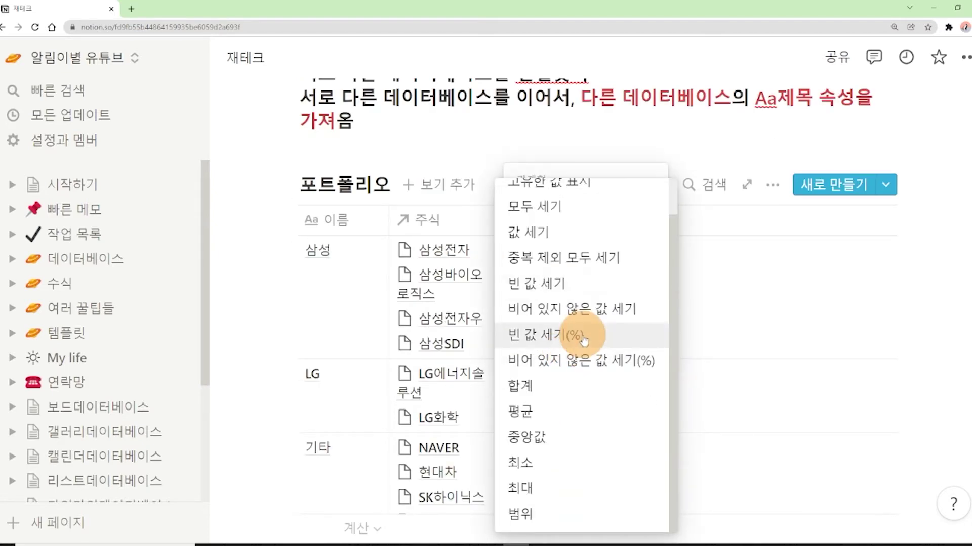
{"action": "scroll", "coordinate": [585, 343], "scroll_direction": "down", "scroll_amount": 1}
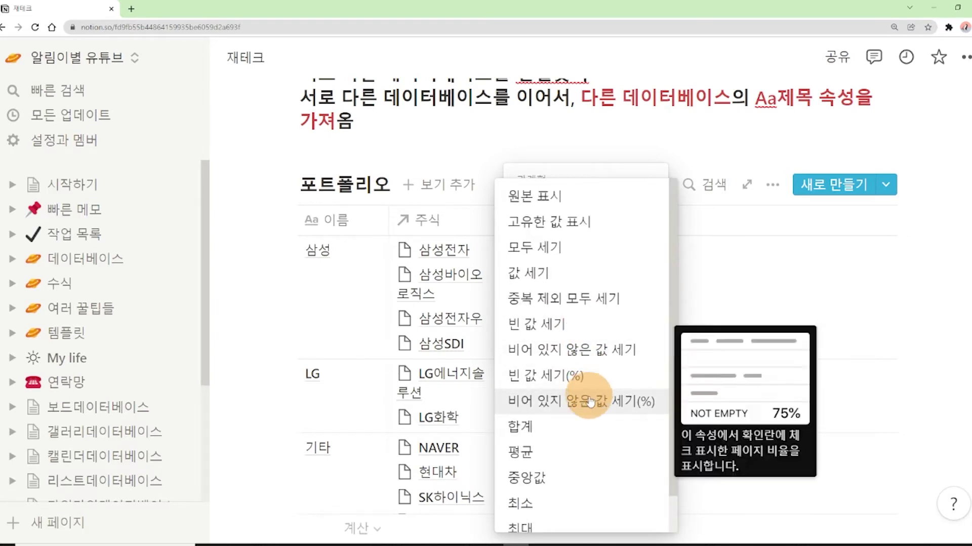
{"action": "mouse_move", "coordinate": [556, 418]}
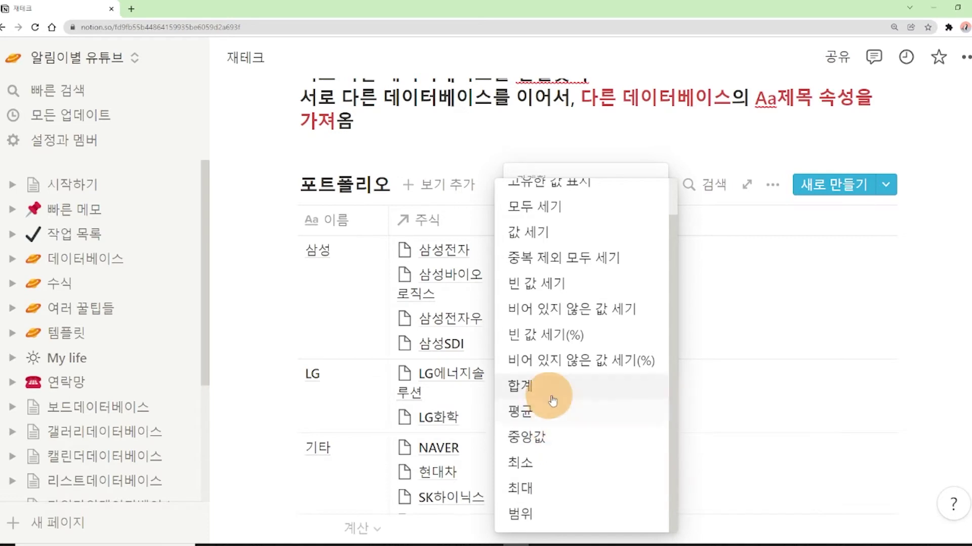
{"action": "scroll", "coordinate": [560, 445], "scroll_direction": "up", "scroll_amount": 2}
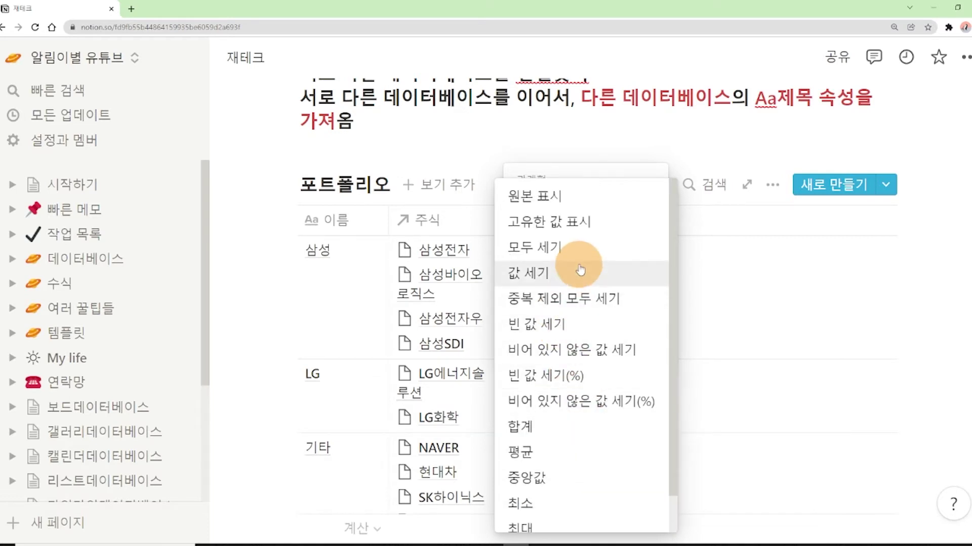
{"action": "mouse_move", "coordinate": [573, 238]}
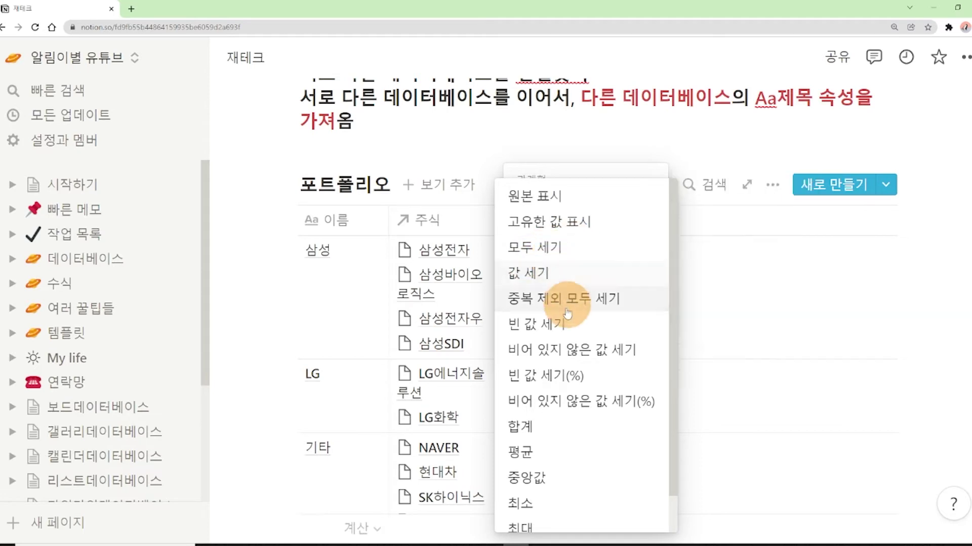
{"action": "mouse_move", "coordinate": [567, 324]}
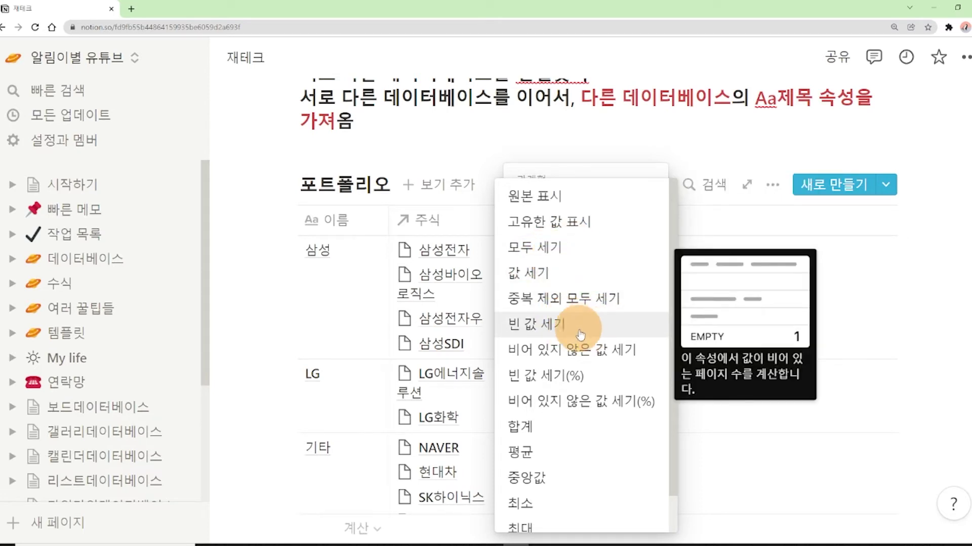
{"action": "left_click", "coordinate": [542, 146]}
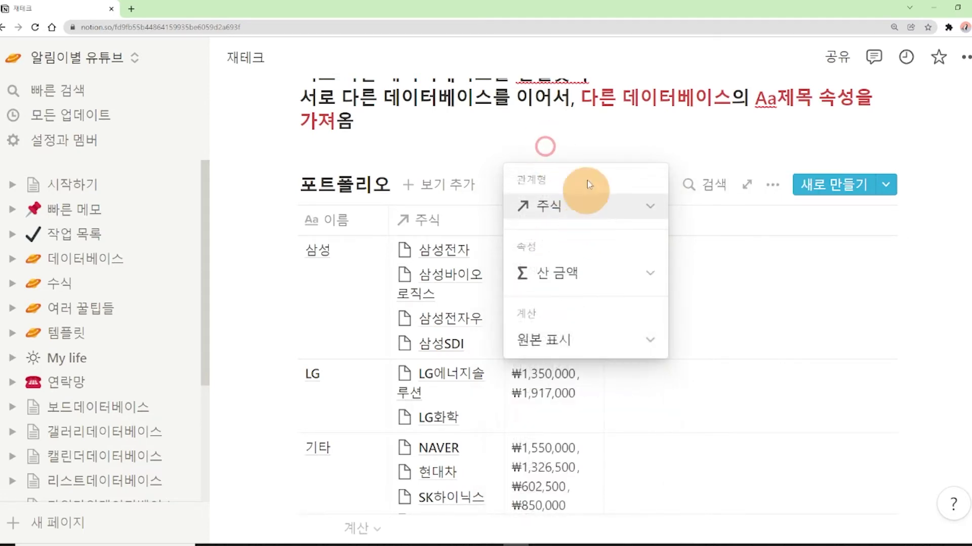
{"action": "left_click", "coordinate": [545, 340]}
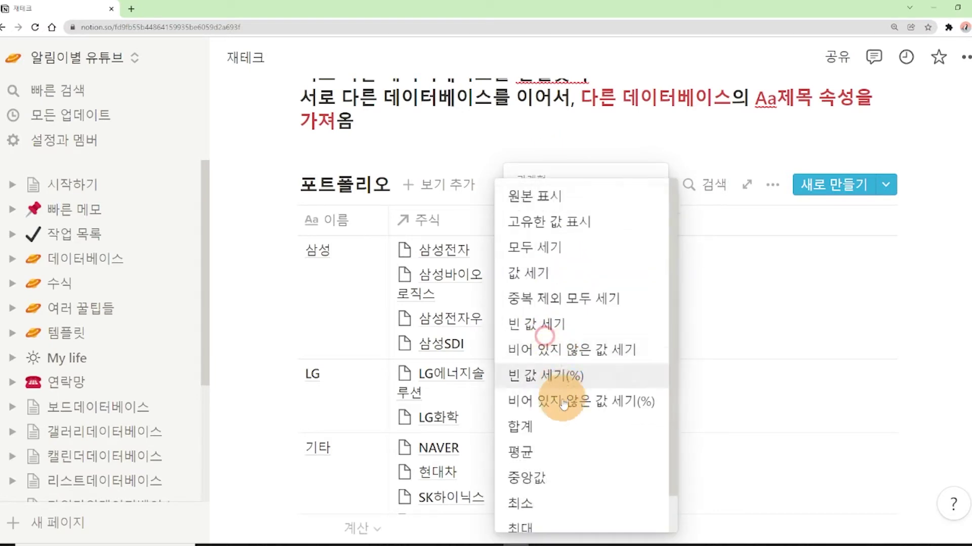
{"action": "scroll", "coordinate": [562, 415], "scroll_direction": "down", "scroll_amount": 2}
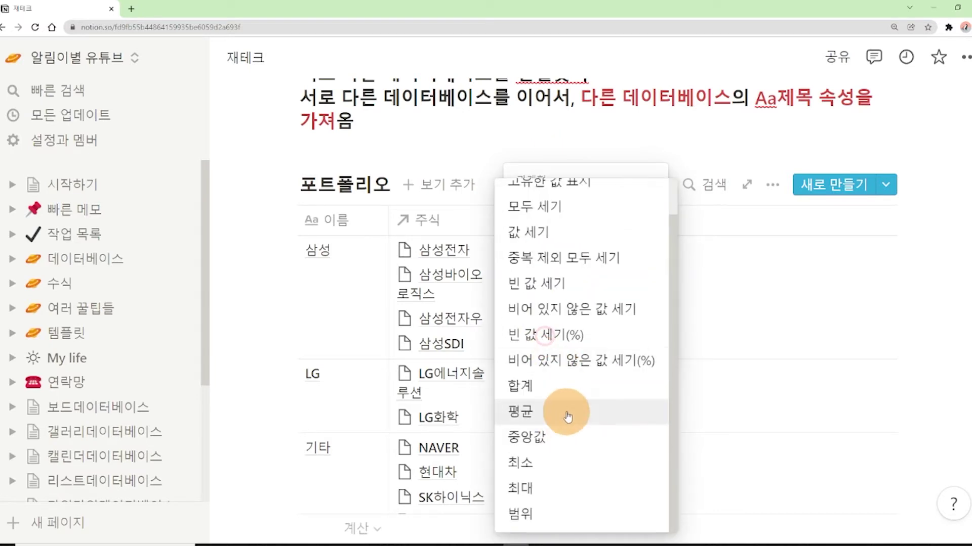
{"action": "left_click", "coordinate": [567, 389]}
{"action": "left_click", "coordinate": [464, 153]}
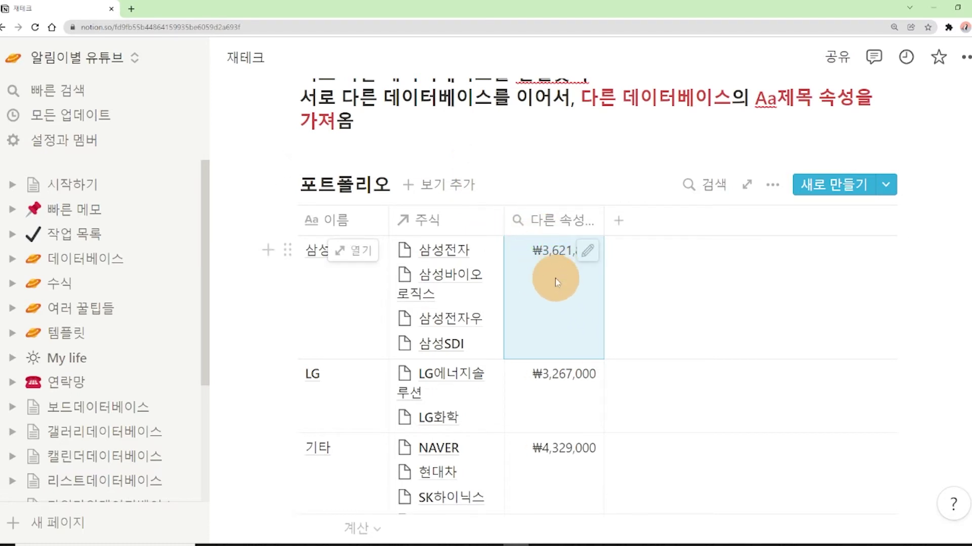
{"action": "key", "text": "ctrl+z"}
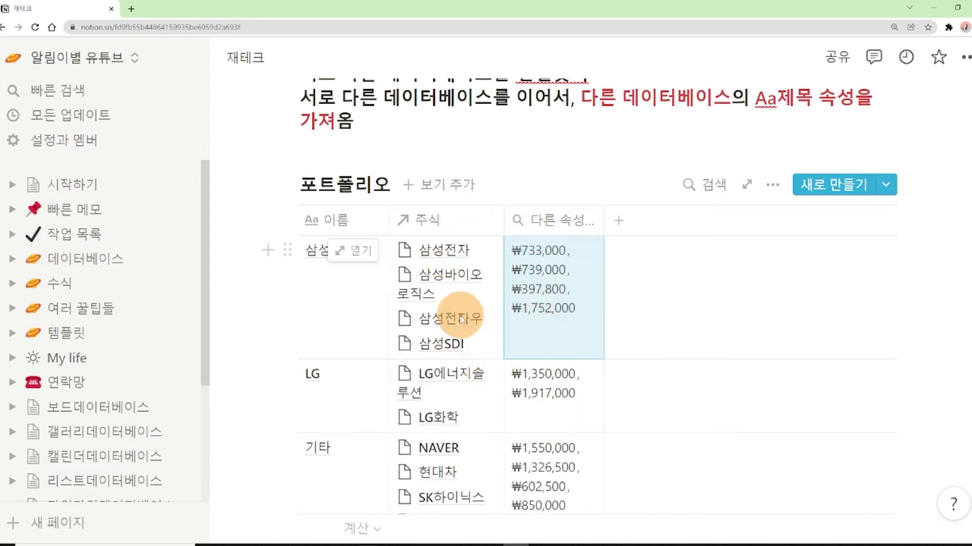
Set the rollup calculation to 합계, totaling LG at ₩3,267,000 and 기타 at ₩4,329,000
{"action": "left_click", "coordinate": [589, 247]}
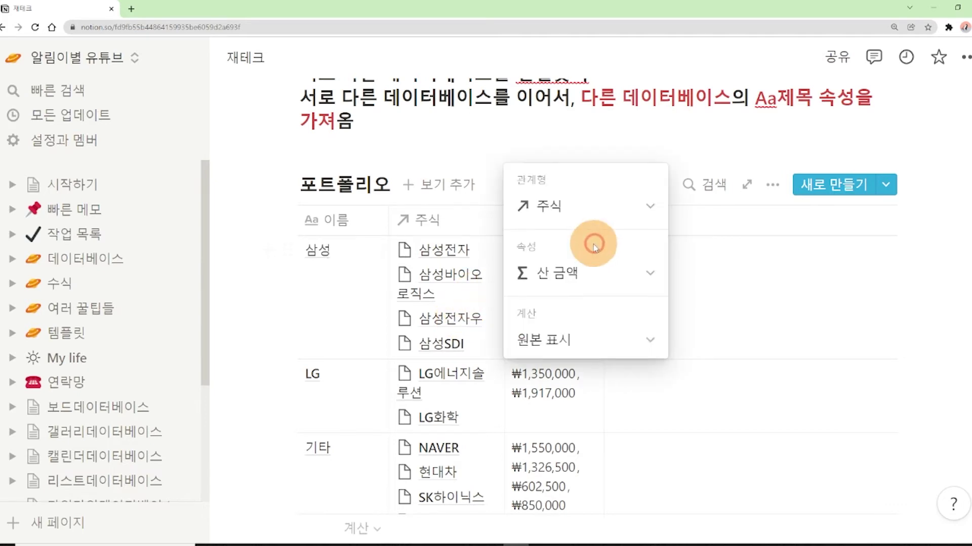
{"action": "left_click", "coordinate": [551, 341]}
{"action": "left_click", "coordinate": [537, 427]}
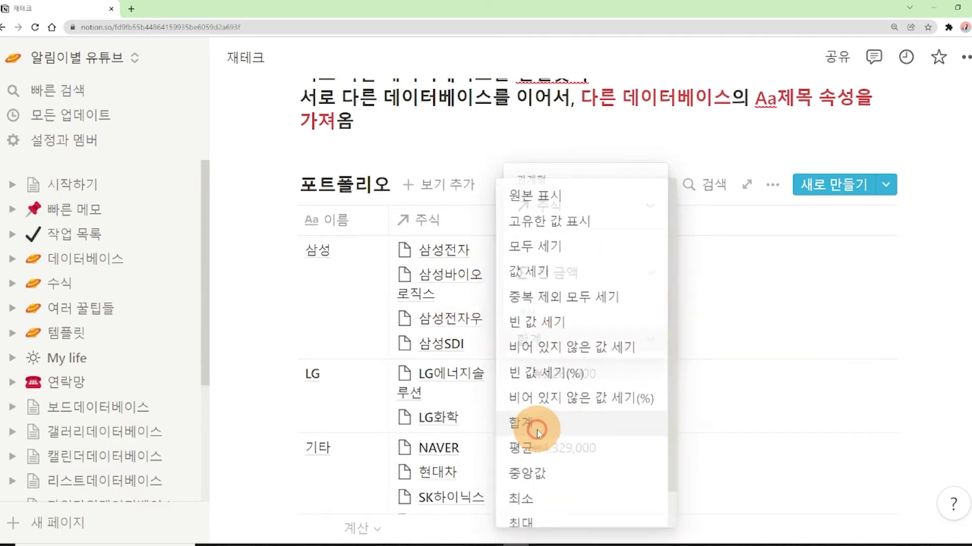
{"action": "left_click", "coordinate": [469, 182]}
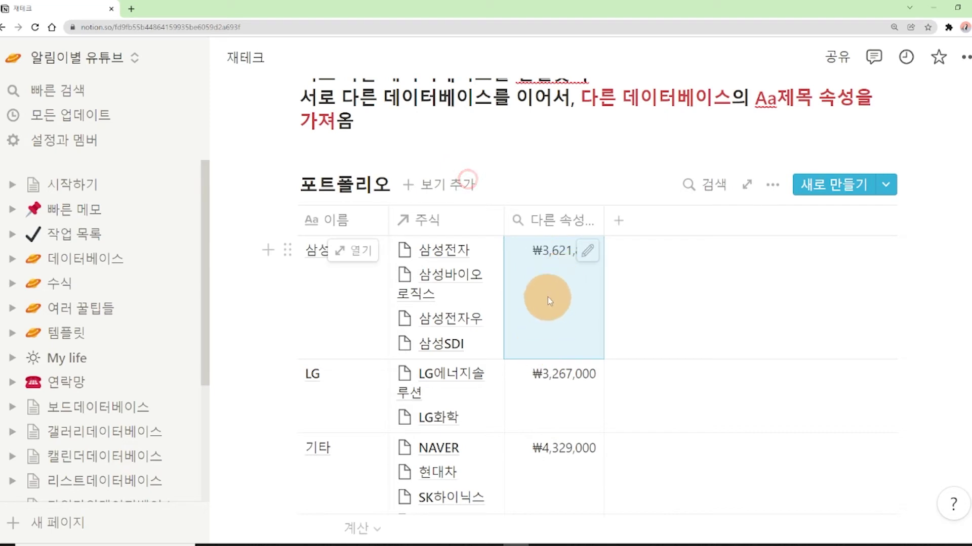
Highlight the phrases 다른 데이터베이스 and 다양한 속성 in the rollup explanation
{"action": "scroll", "coordinate": [566, 320], "scroll_direction": "down", "scroll_amount": 1}
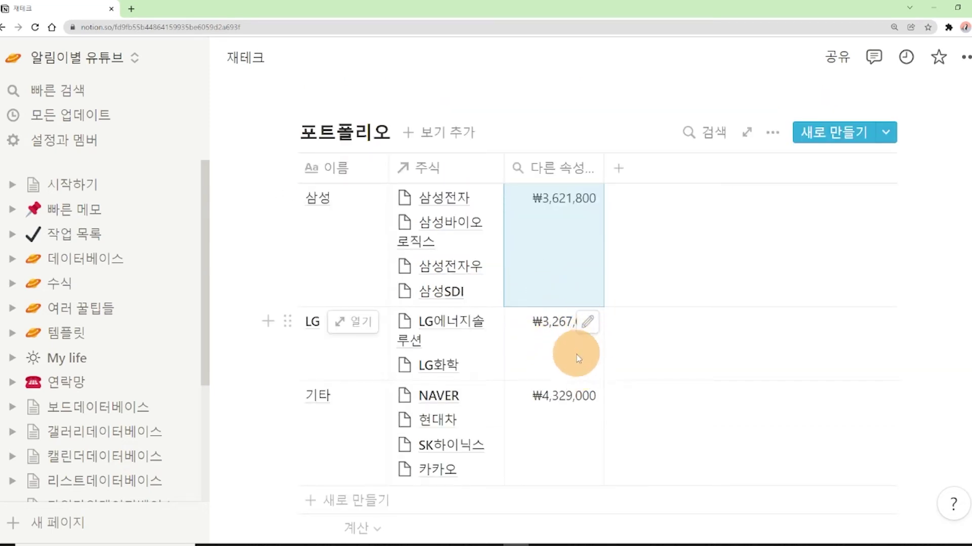
{"action": "scroll", "coordinate": [604, 352], "scroll_direction": "down", "scroll_amount": 2}
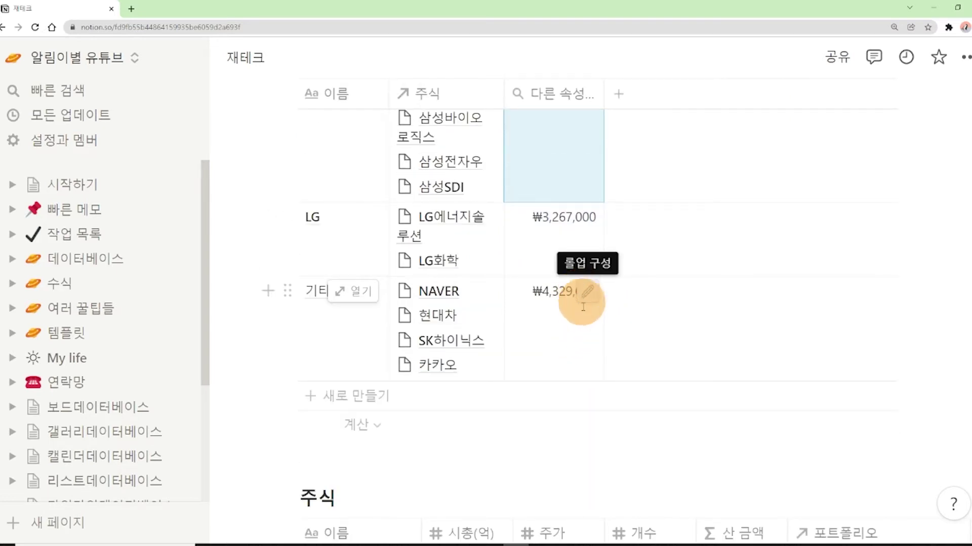
{"action": "scroll", "coordinate": [603, 375], "scroll_direction": "up", "scroll_amount": 5}
{"action": "scroll", "coordinate": [606, 378], "scroll_direction": "up", "scroll_amount": 1}
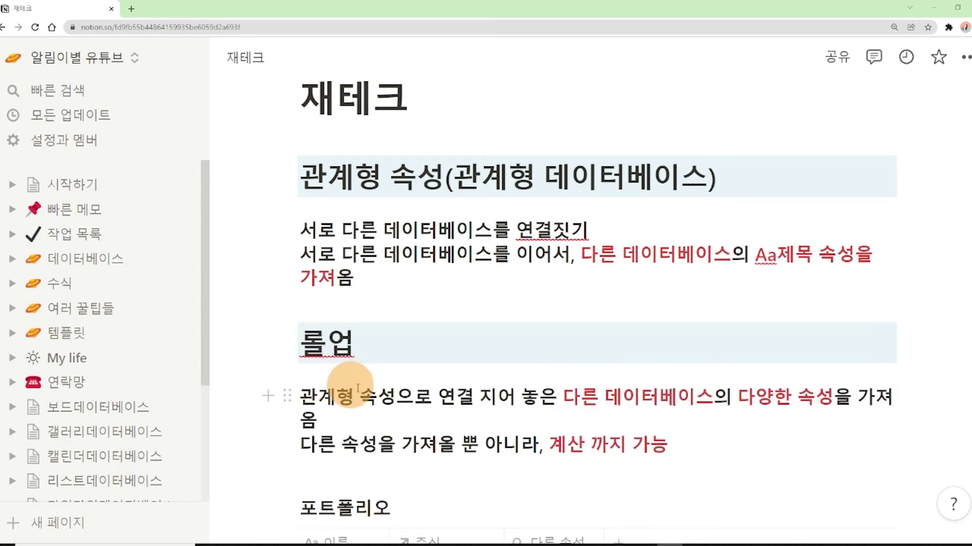
{"action": "left_click", "coordinate": [394, 399]}
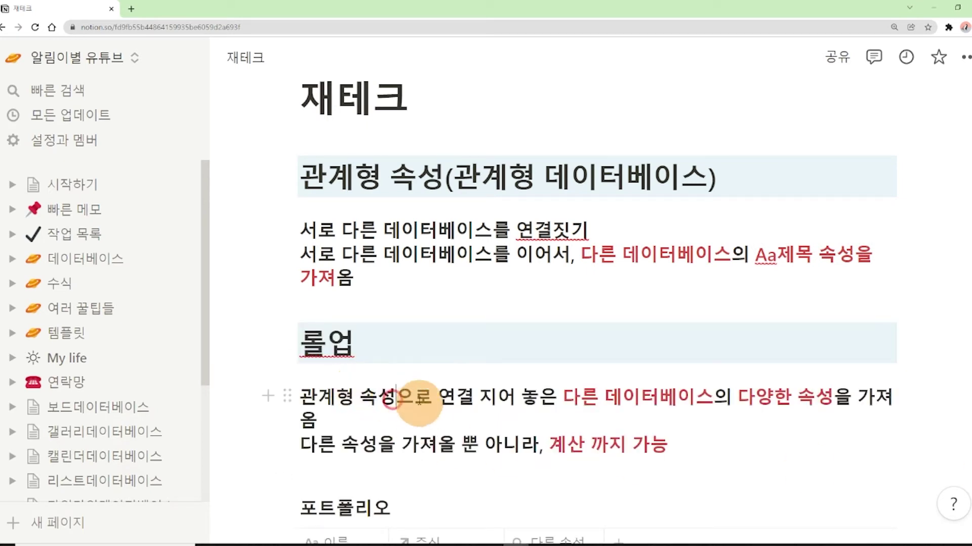
{"action": "left_click_drag", "start_coordinate": [399, 400], "coordinate": [303, 398]}
{"action": "scroll", "coordinate": [607, 344], "scroll_direction": "down", "scroll_amount": 2}
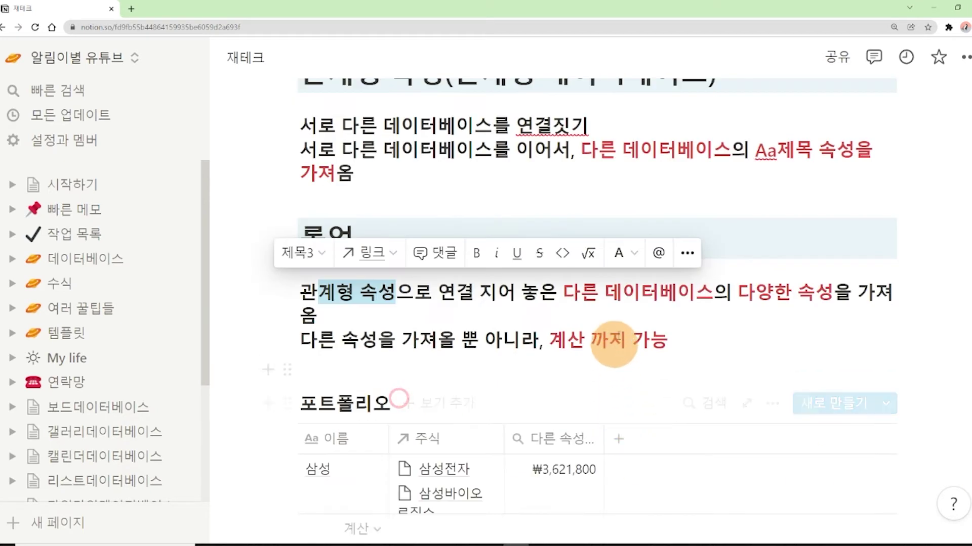
{"action": "left_click", "coordinate": [620, 338]}
{"action": "left_click_drag", "start_coordinate": [558, 291], "coordinate": [686, 289]}
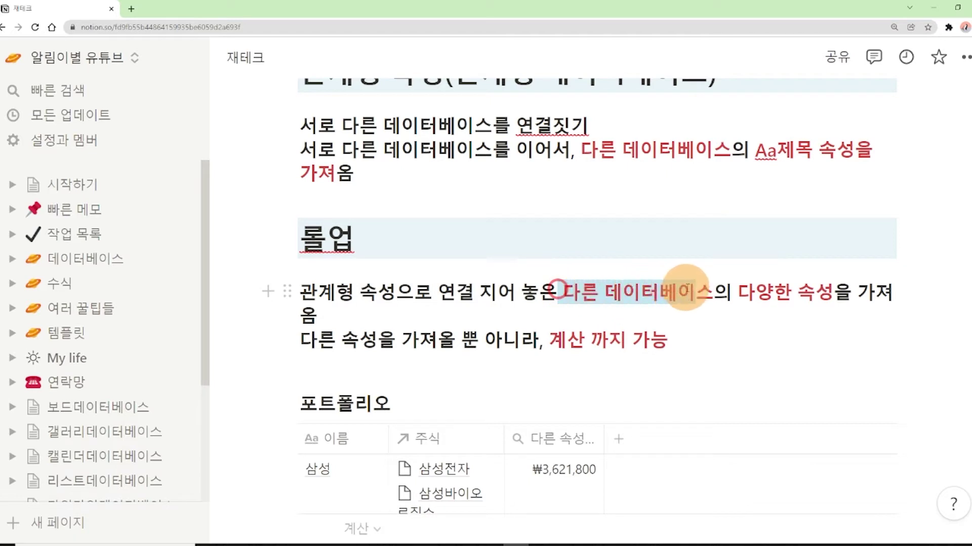
{"action": "left_click", "coordinate": [817, 324]}
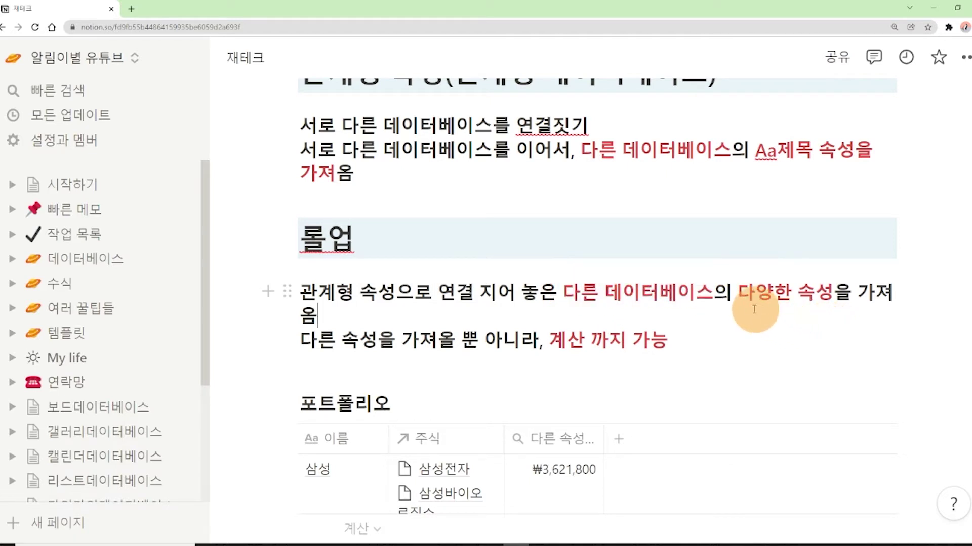
{"action": "left_click_drag", "start_coordinate": [741, 299], "coordinate": [815, 294]}
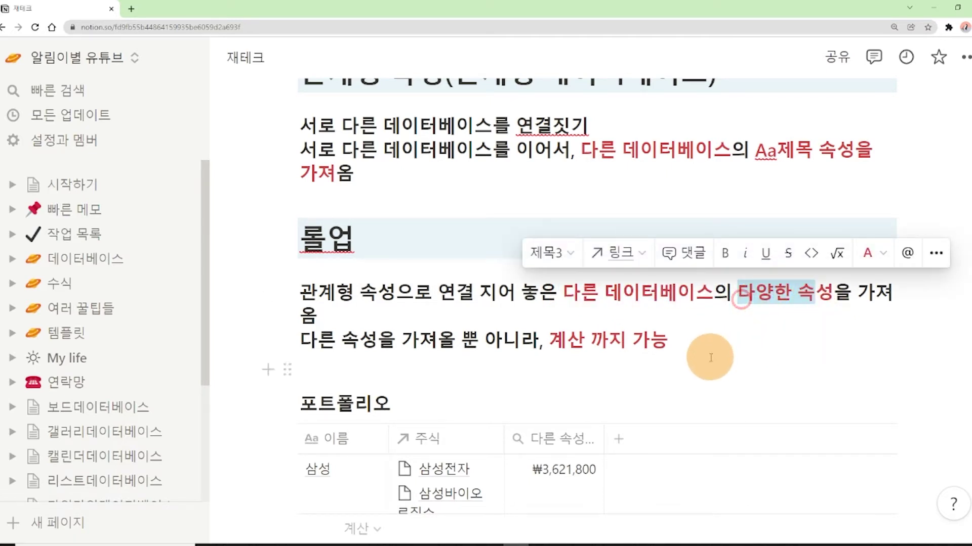
{"action": "left_click", "coordinate": [747, 310]}
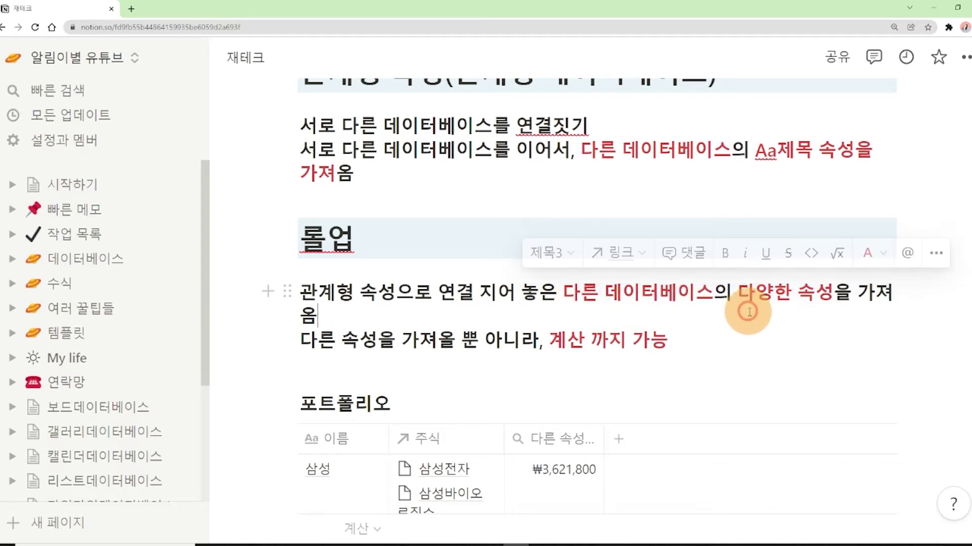
Highlight the second explanation line and move to the empty line below it
{"action": "left_click_drag", "start_coordinate": [739, 299], "coordinate": [829, 227]}
{"action": "scroll", "coordinate": [785, 373], "scroll_direction": "down", "scroll_amount": 3}
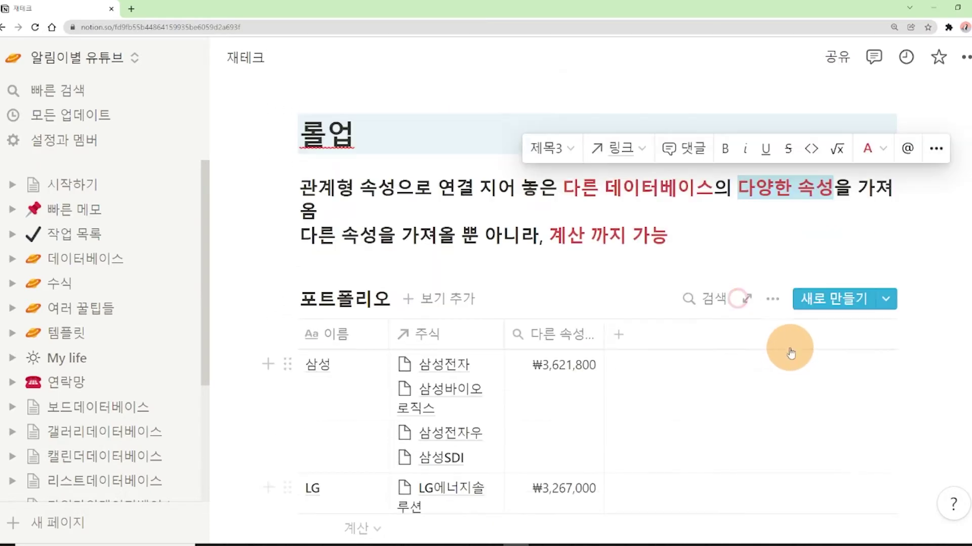
{"action": "left_click", "coordinate": [772, 246]}
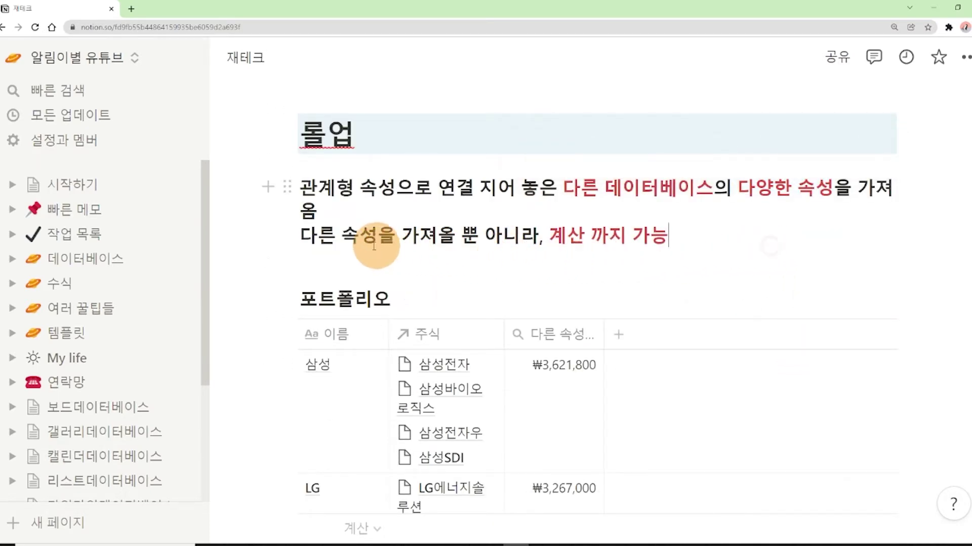
{"action": "left_click_drag", "start_coordinate": [317, 243], "coordinate": [516, 248]}
{"action": "left_click", "coordinate": [574, 255]}
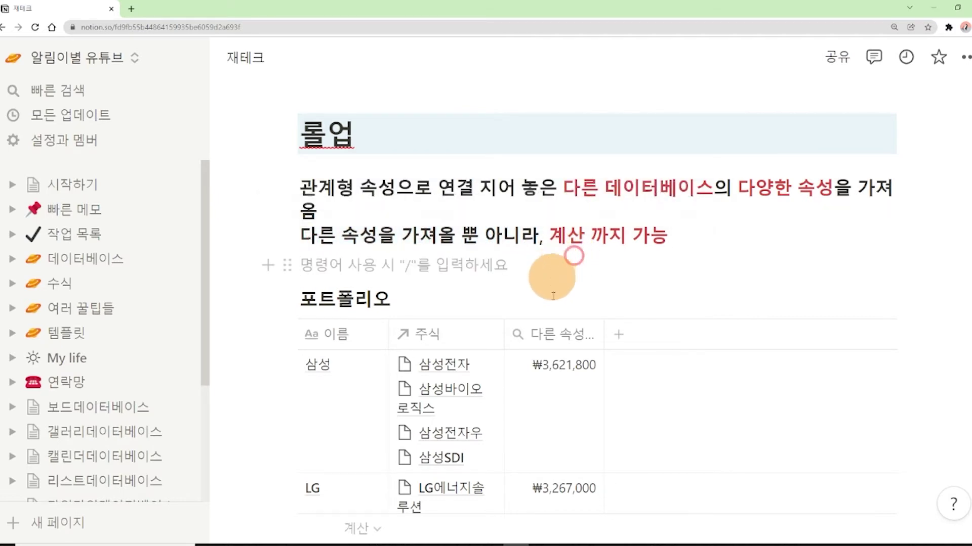
{"action": "left_click", "coordinate": [586, 369]}
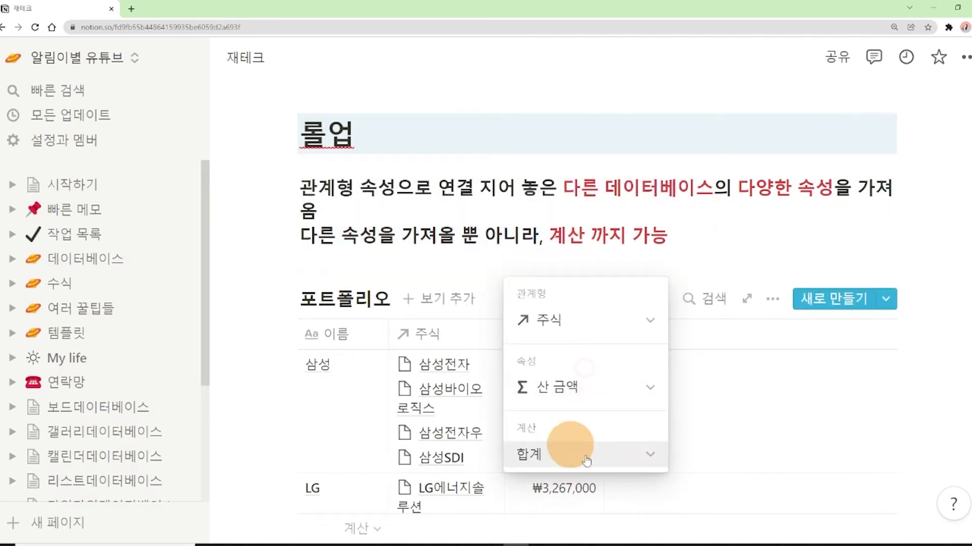
{"action": "left_click", "coordinate": [623, 457]}
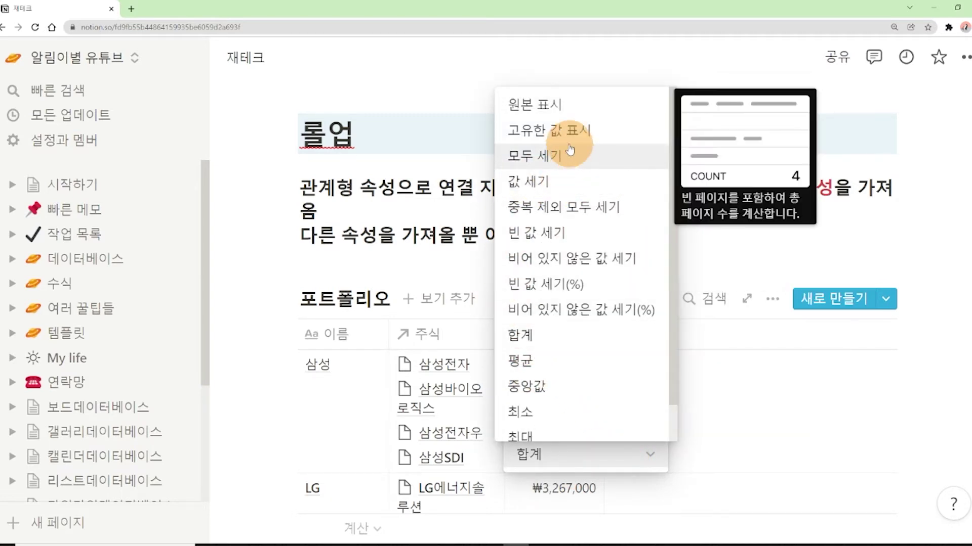
{"action": "mouse_move", "coordinate": [566, 157]}
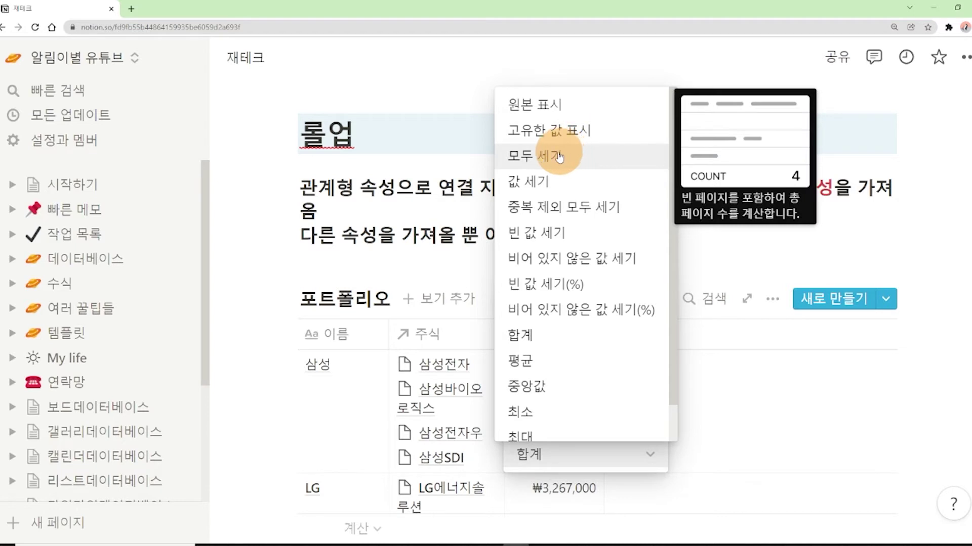
{"action": "left_click", "coordinate": [488, 233]}
{"action": "scroll", "coordinate": [582, 355], "scroll_direction": "down", "scroll_amount": 10}
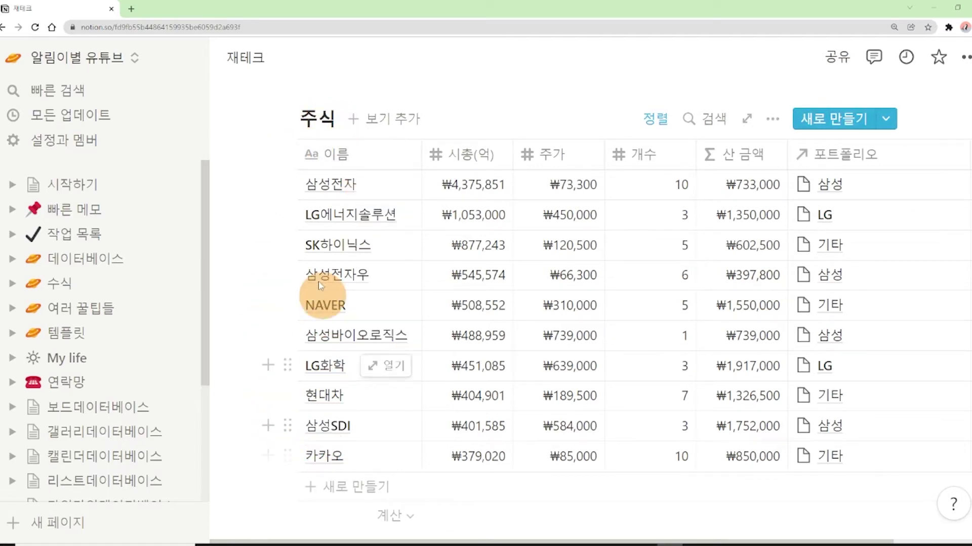
{"action": "key", "text": "ctrl+plus"}
{"action": "key", "text": "ctrl+plus"}
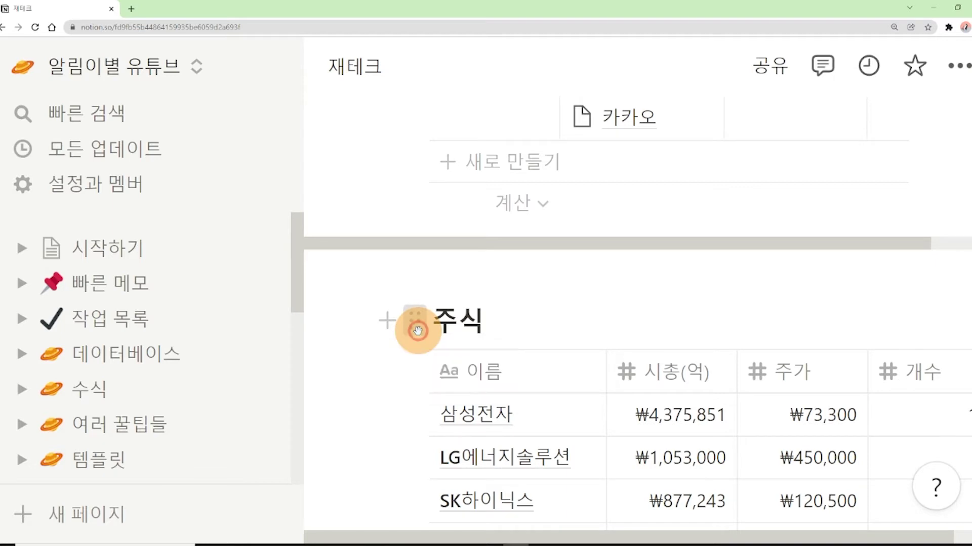
Copy the 주식 database link and paste it below the table as a linked database
{"action": "left_click", "coordinate": [415, 324]}
{"action": "left_click", "coordinate": [203, 304]}
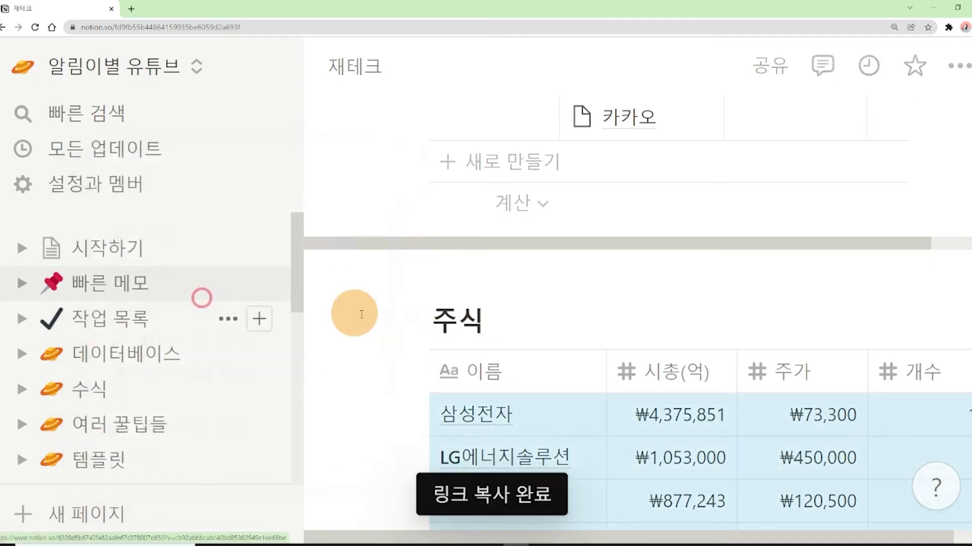
{"action": "key", "text": "ctrl+minus"}
{"action": "key", "text": "ctrl+minus"}
{"action": "key", "text": "ctrl+minus"}
{"action": "left_click", "coordinate": [309, 478]}
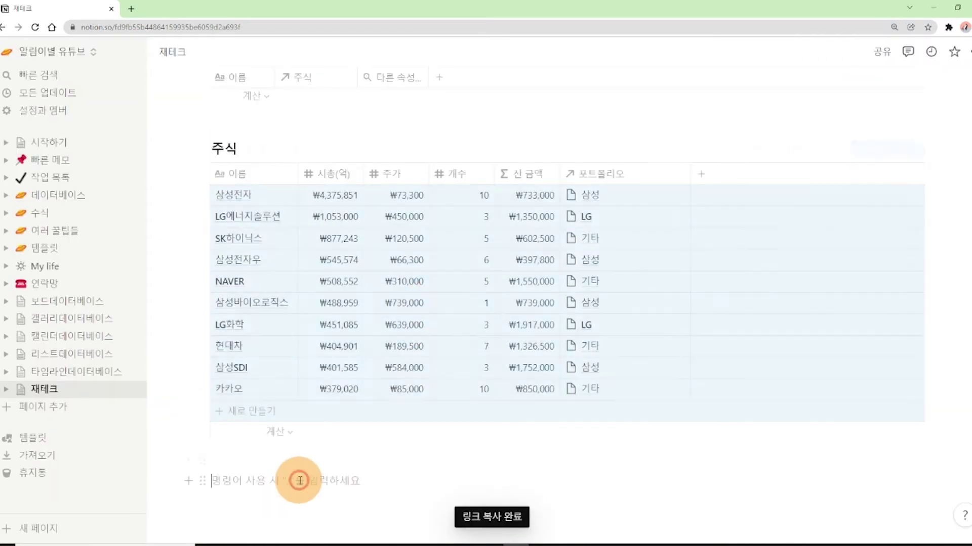
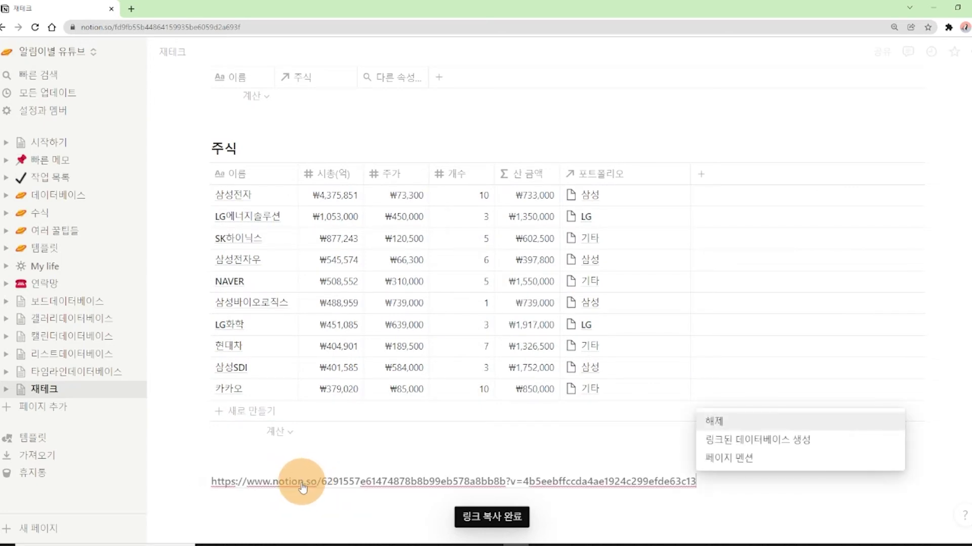
{"action": "left_click", "coordinate": [741, 440]}
{"action": "scroll", "coordinate": [506, 370], "scroll_direction": "down", "scroll_amount": 3}
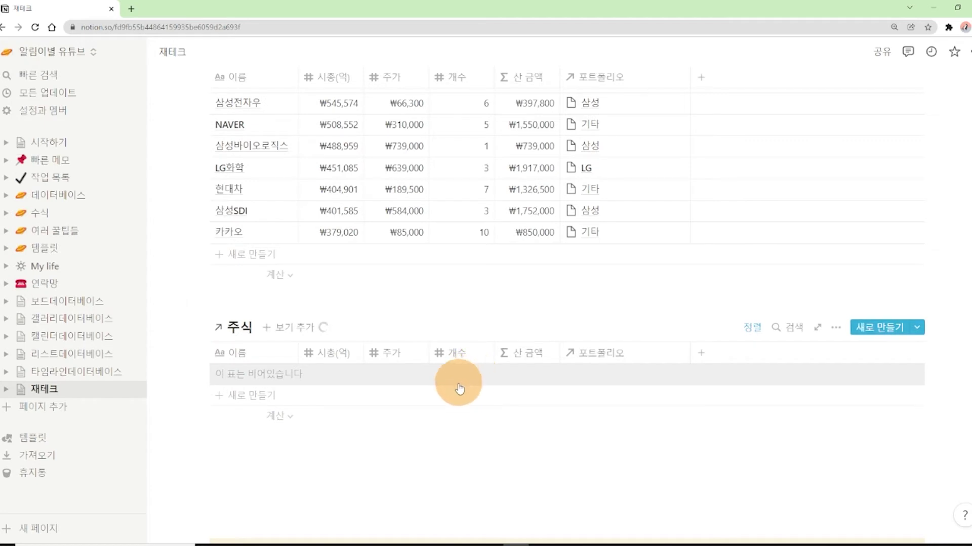
{"action": "scroll", "coordinate": [264, 217], "scroll_direction": "up", "scroll_amount": 3}
{"action": "scroll", "coordinate": [440, 274], "scroll_direction": "down", "scroll_amount": 2}
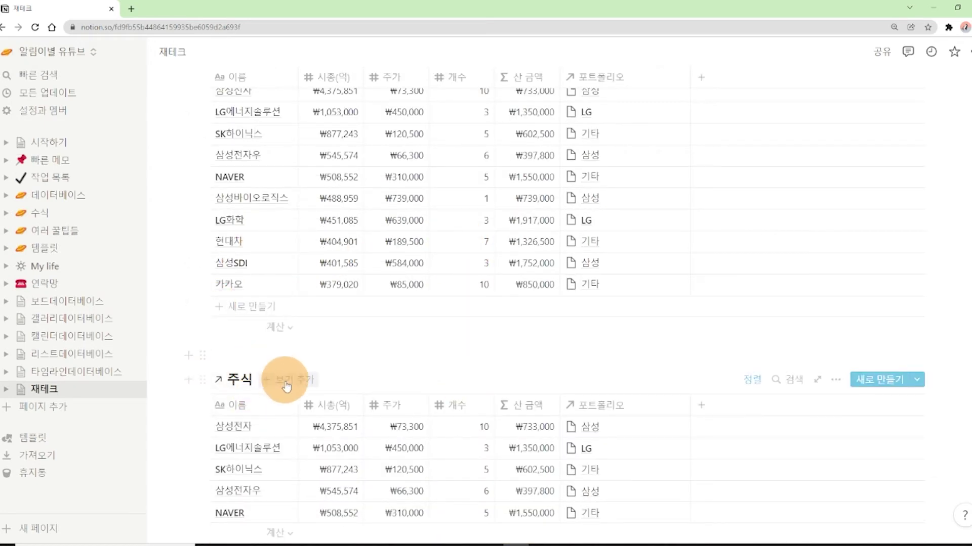
{"action": "scroll", "coordinate": [276, 422], "scroll_direction": "up", "scroll_amount": 2}
{"action": "scroll", "coordinate": [277, 423], "scroll_direction": "down", "scroll_amount": 1}
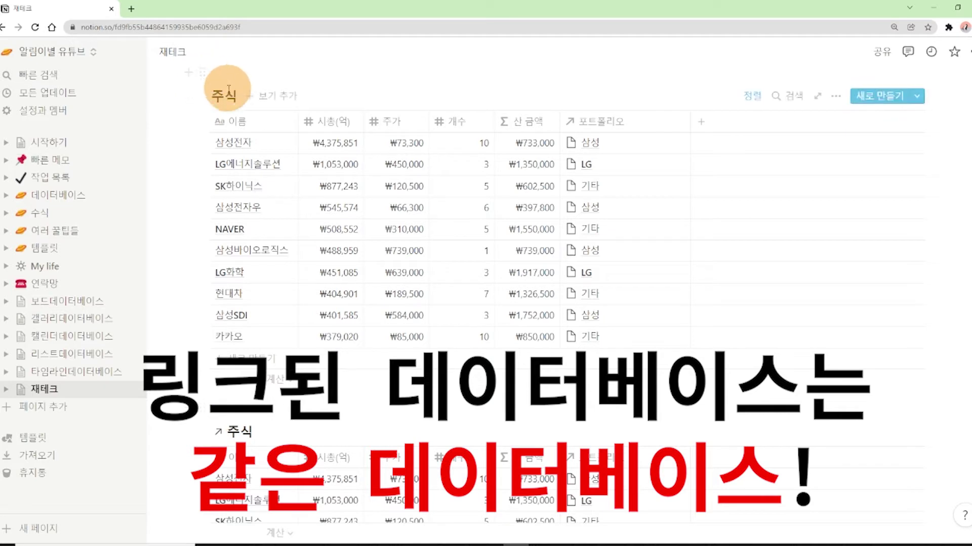
Restore the linked view's title to 주식 and compare it with the original ten-stock table
{"action": "type", "text": "222"}
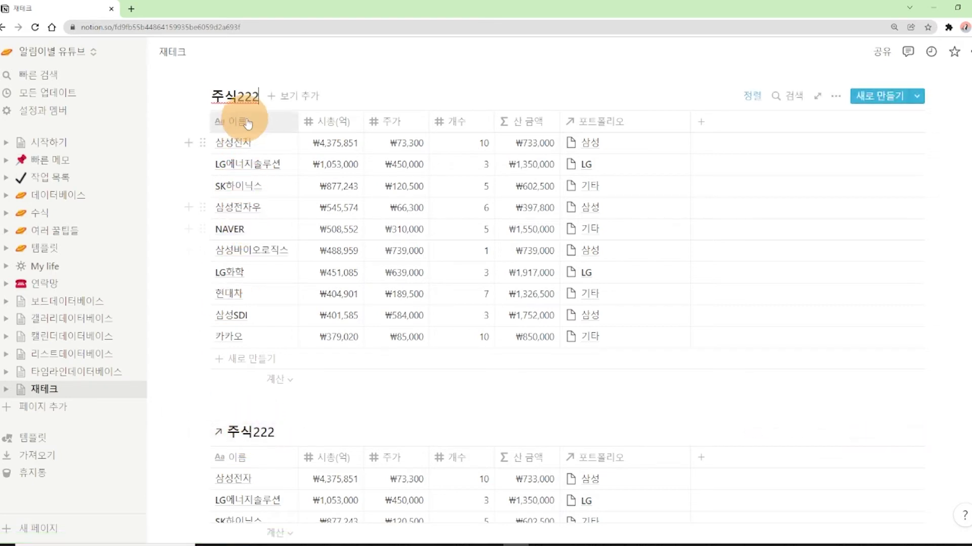
{"action": "key", "text": "BackSpace"}
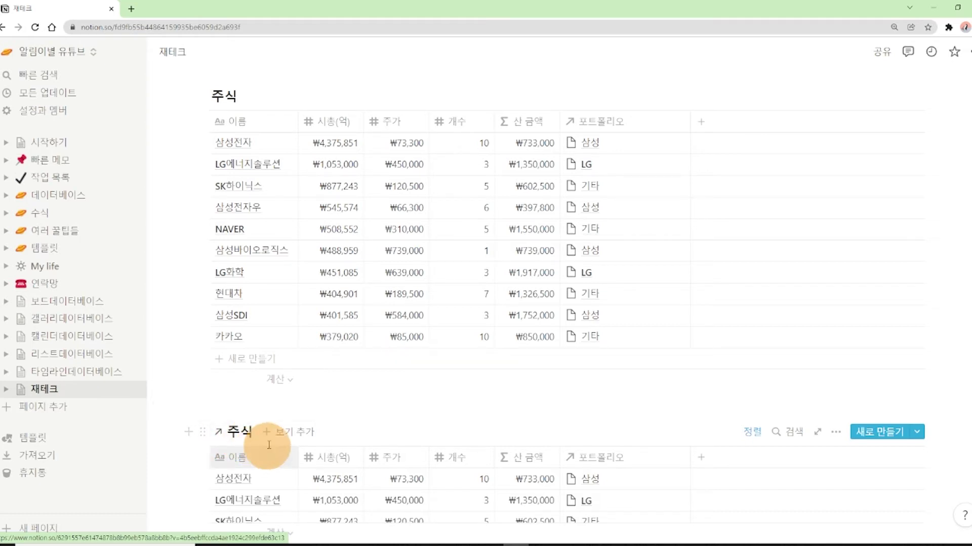
{"action": "scroll", "coordinate": [256, 443], "scroll_direction": "down", "scroll_amount": 3}
{"action": "scroll", "coordinate": [486, 393], "scroll_direction": "up", "scroll_amount": 1}
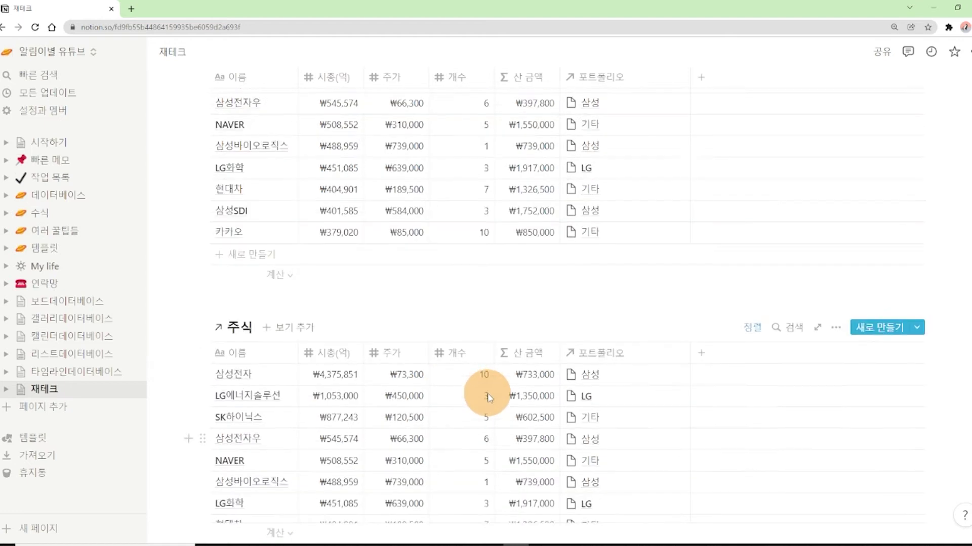
{"action": "scroll", "coordinate": [484, 415], "scroll_direction": "down", "scroll_amount": 2}
{"action": "scroll", "coordinate": [487, 417], "scroll_direction": "up", "scroll_amount": 3}
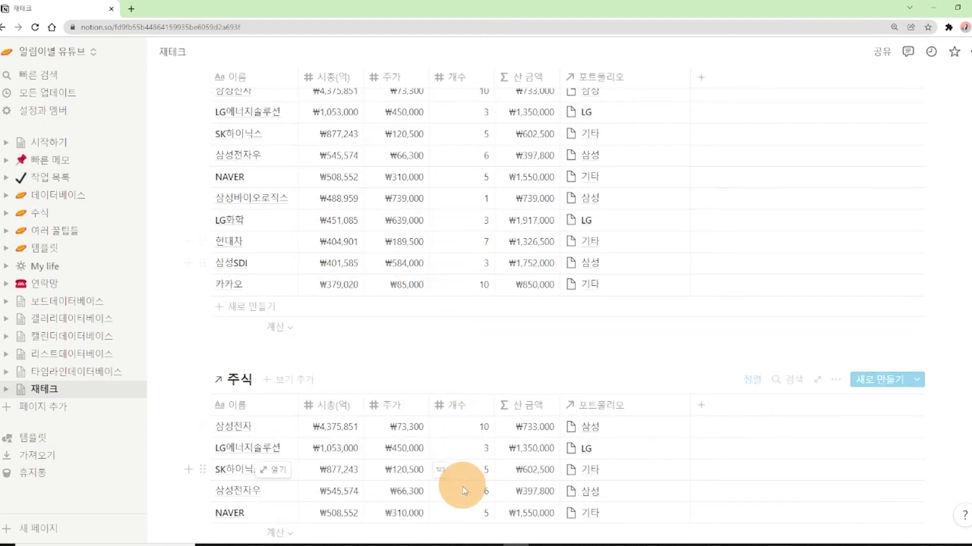
{"action": "scroll", "coordinate": [463, 479], "scroll_direction": "up", "scroll_amount": 1}
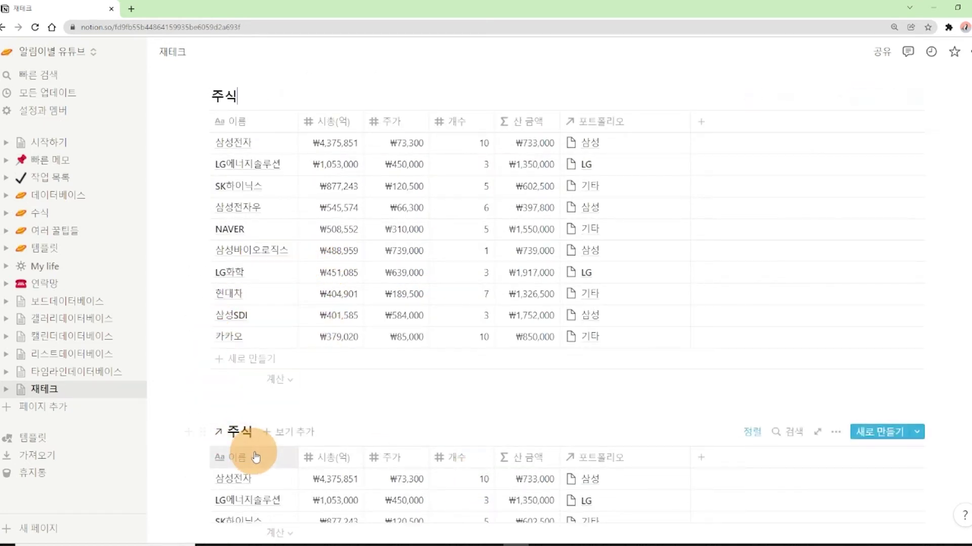
{"action": "scroll", "coordinate": [281, 463], "scroll_direction": "down", "scroll_amount": 1}
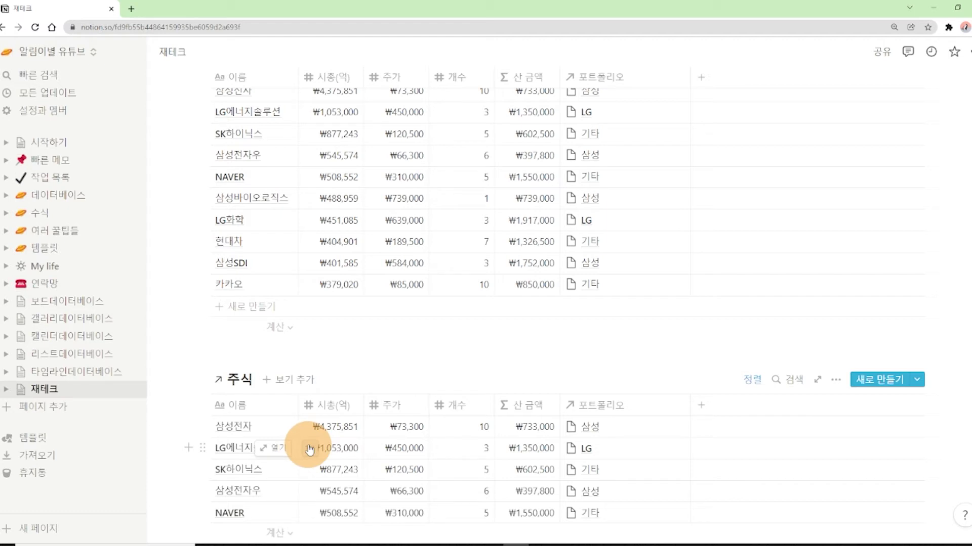
{"action": "scroll", "coordinate": [310, 441], "scroll_direction": "up", "scroll_amount": 2}
{"action": "left_click", "coordinate": [250, 148]}
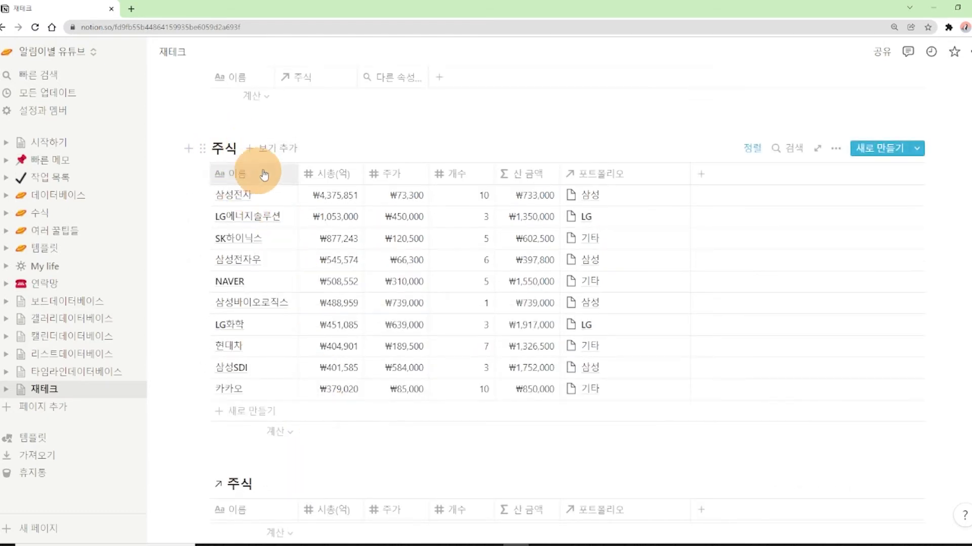
{"action": "scroll", "coordinate": [586, 263], "scroll_direction": "down", "scroll_amount": 4}
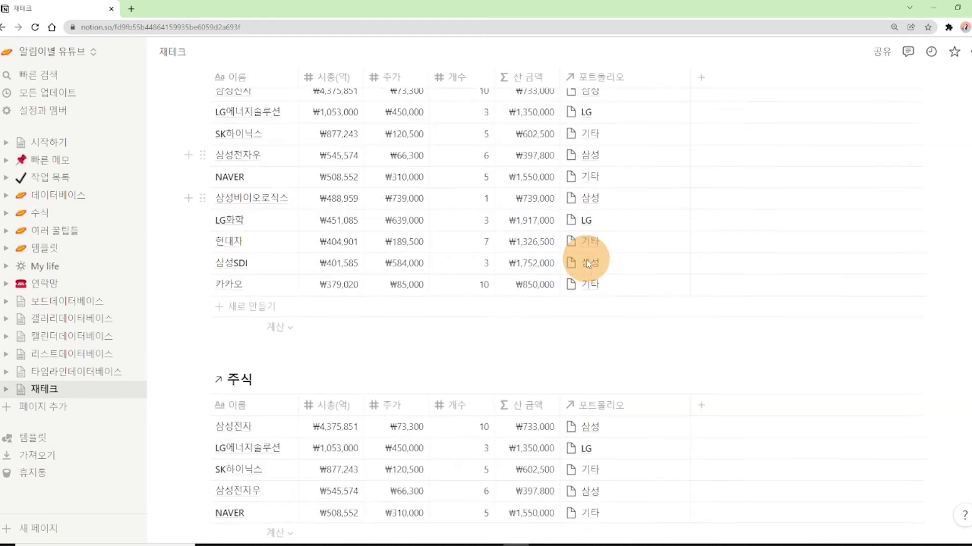
{"action": "scroll", "coordinate": [511, 349], "scroll_direction": "down", "scroll_amount": 1}
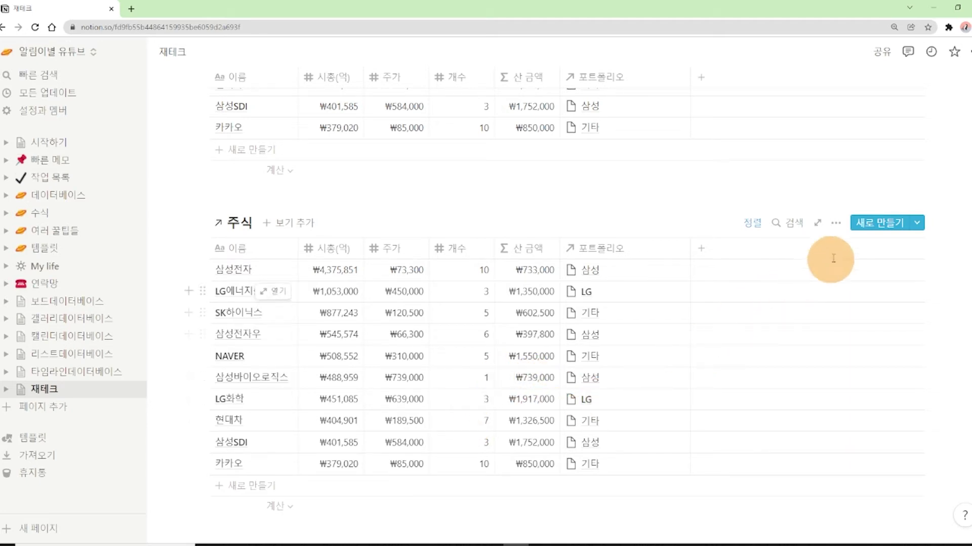
Filter the linked 주식 view to 이름 contains 삼성, leaving the four 삼성 stocks
{"action": "left_click", "coordinate": [835, 223]}
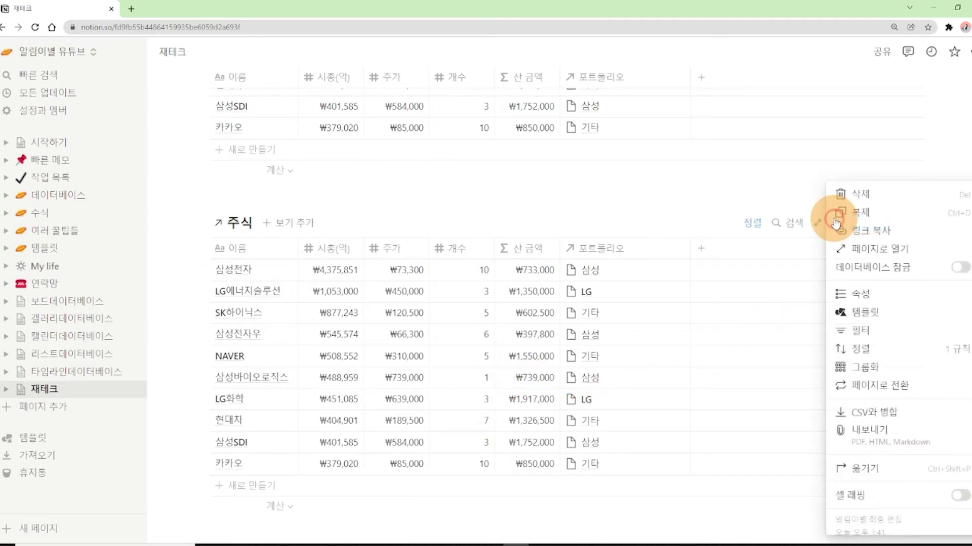
{"action": "left_click", "coordinate": [578, 210]}
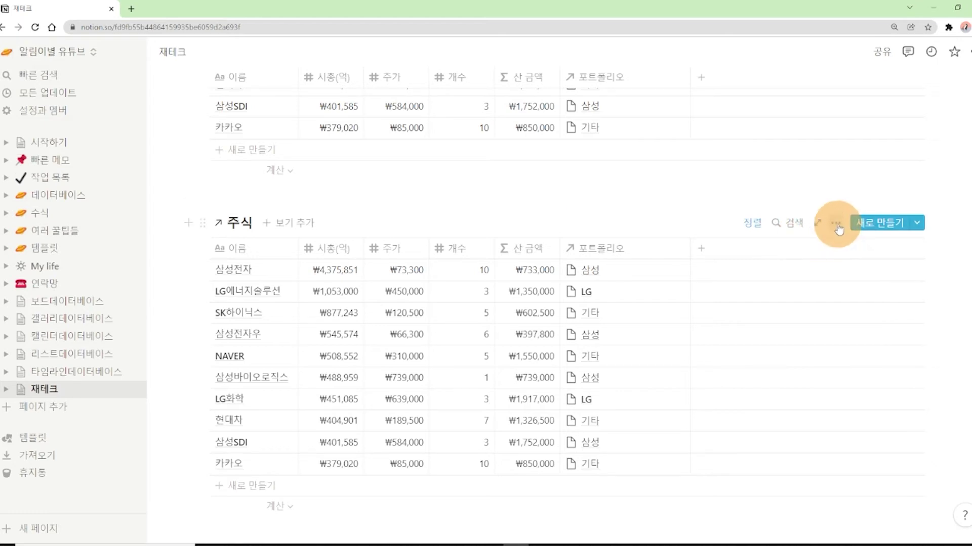
{"action": "left_click", "coordinate": [836, 224]}
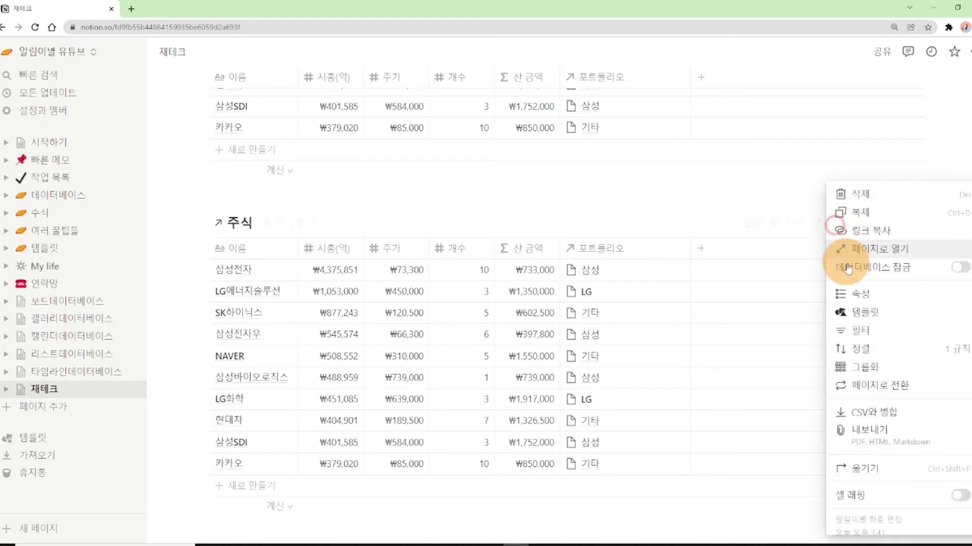
{"action": "left_click", "coordinate": [884, 340]}
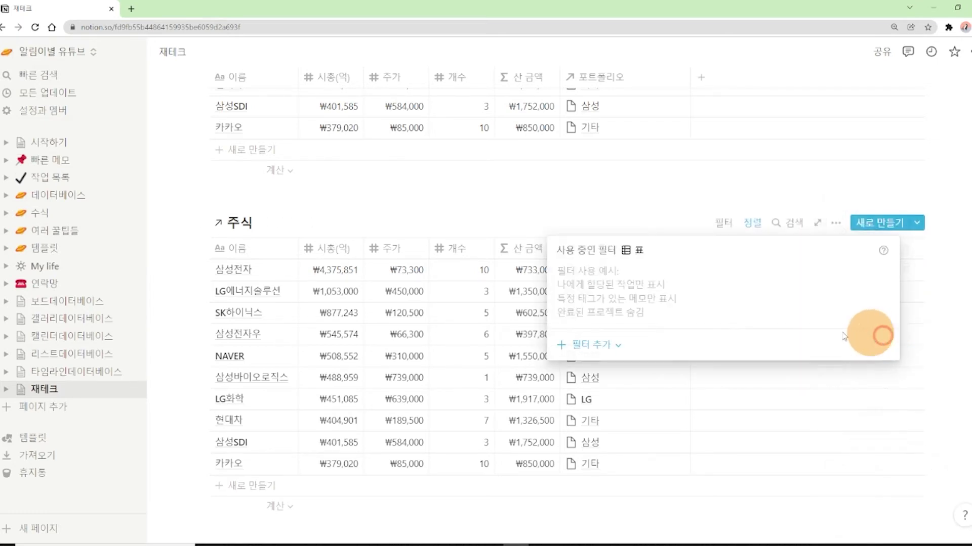
{"action": "left_click", "coordinate": [588, 343]}
{"action": "left_click", "coordinate": [592, 371]}
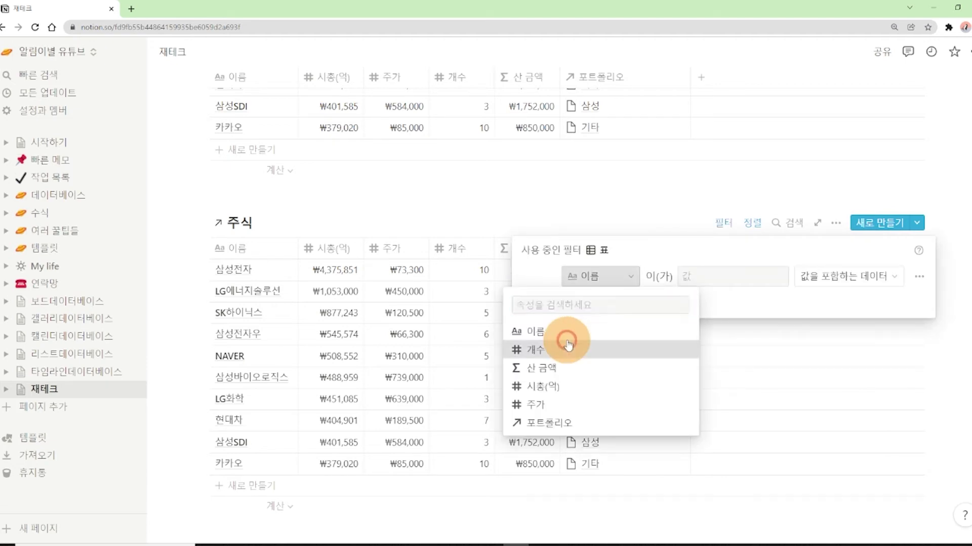
{"action": "left_click", "coordinate": [549, 327]}
{"action": "left_click", "coordinate": [696, 276]}
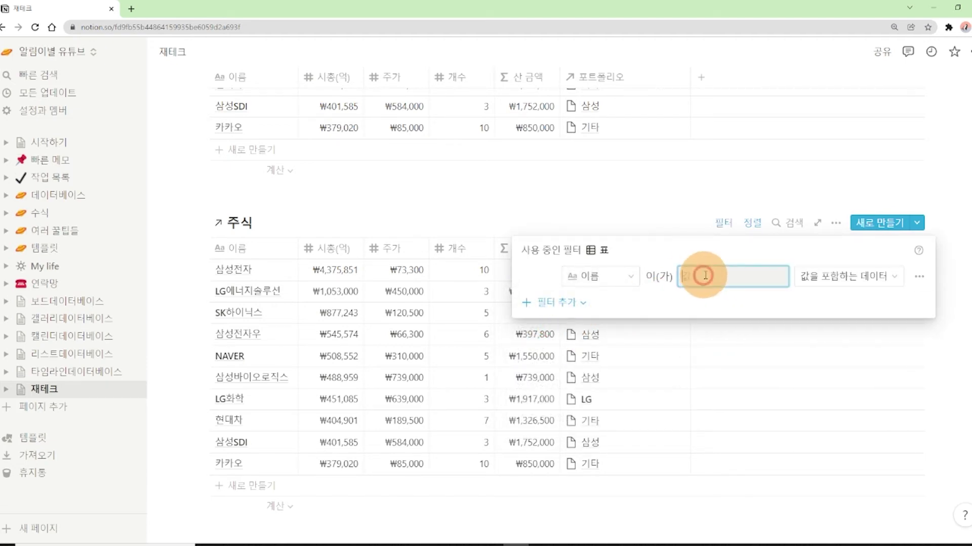
{"action": "type", "text": "삼성"}
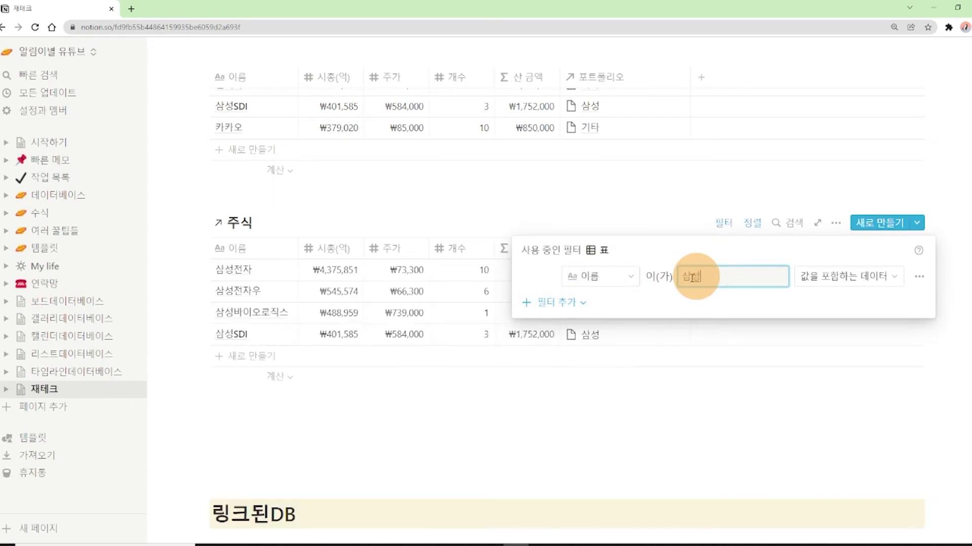
{"action": "left_click", "coordinate": [603, 186]}
{"action": "key", "text": "ctrl+plus"}
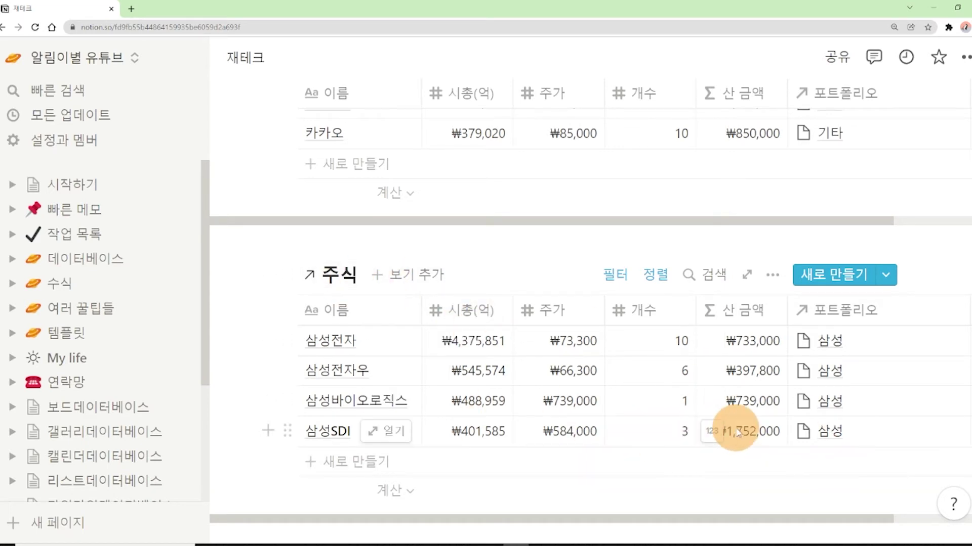
{"action": "scroll", "coordinate": [729, 431], "scroll_direction": "up", "scroll_amount": 6}
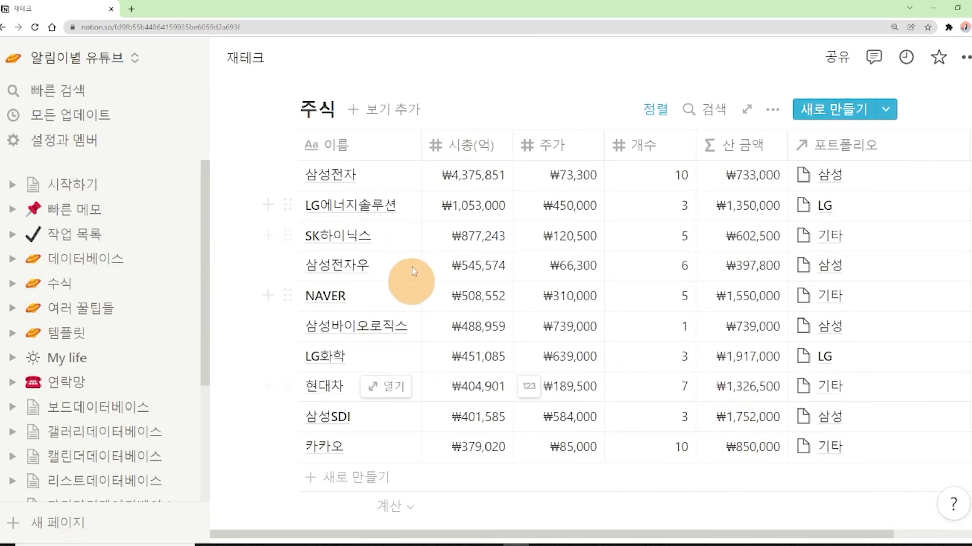
{"action": "scroll", "coordinate": [663, 324], "scroll_direction": "down", "scroll_amount": 5}
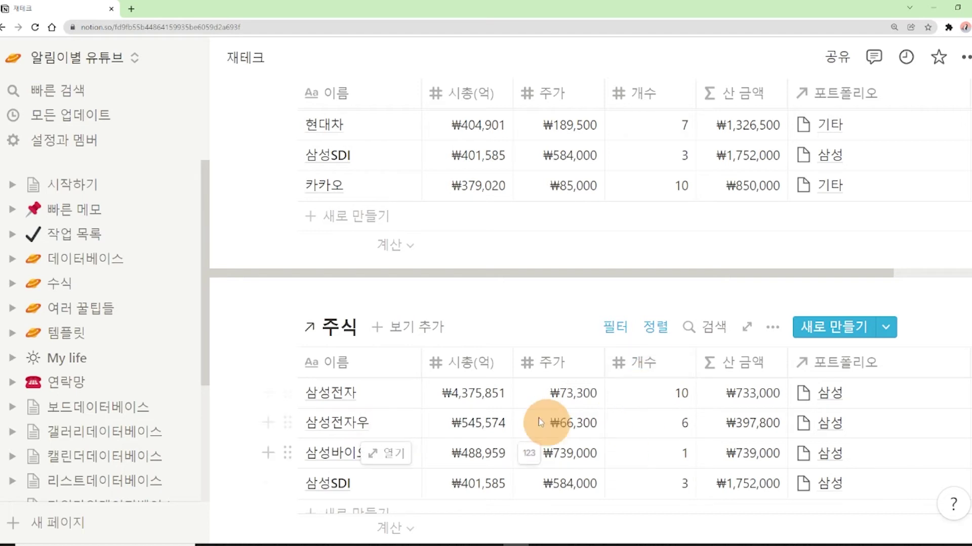
{"action": "scroll", "coordinate": [557, 355], "scroll_direction": "up", "scroll_amount": 6}
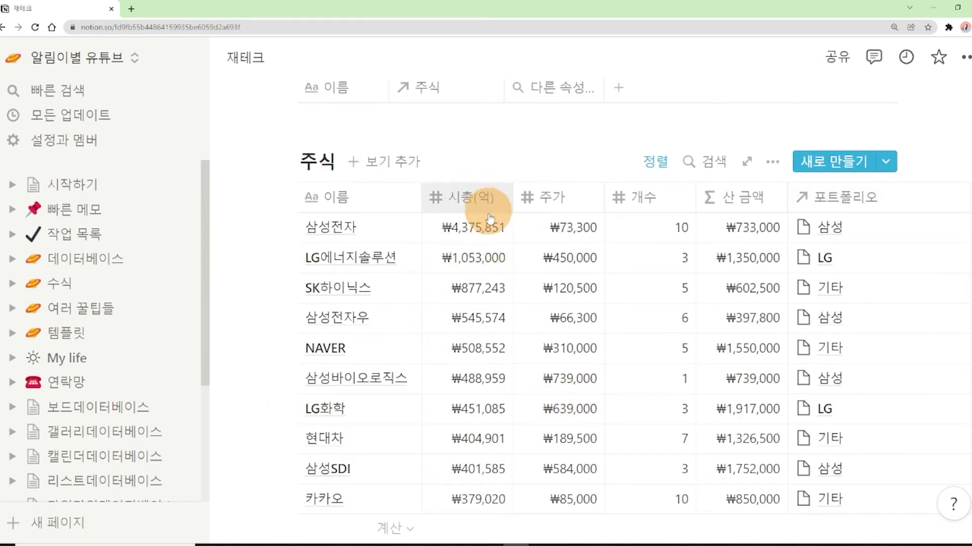
Sort the linked 주식 view by 시총(억) in ascending order
{"action": "scroll", "coordinate": [242, 443], "scroll_direction": "down", "scroll_amount": 3}
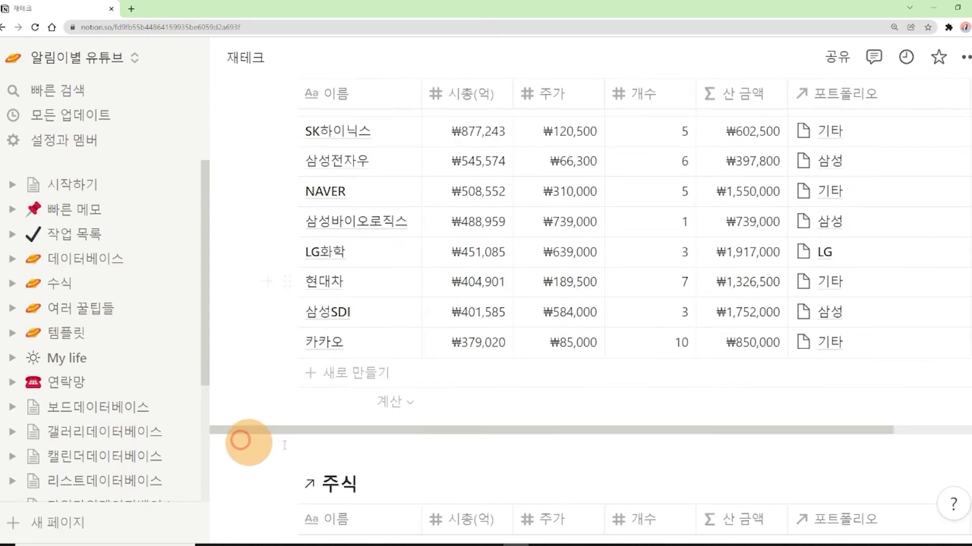
{"action": "scroll", "coordinate": [456, 443], "scroll_direction": "down", "scroll_amount": 3}
{"action": "left_click", "coordinate": [469, 363]}
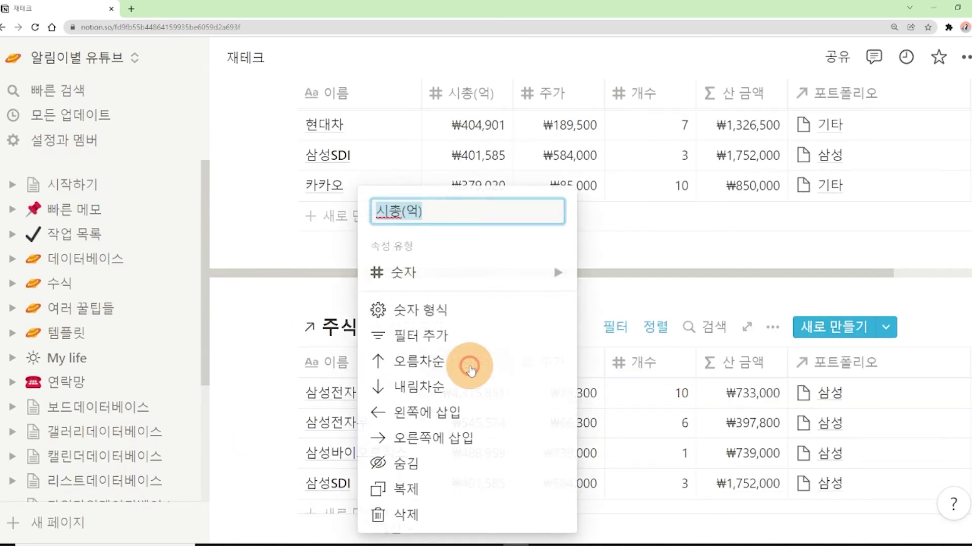
{"action": "left_click", "coordinate": [439, 361]}
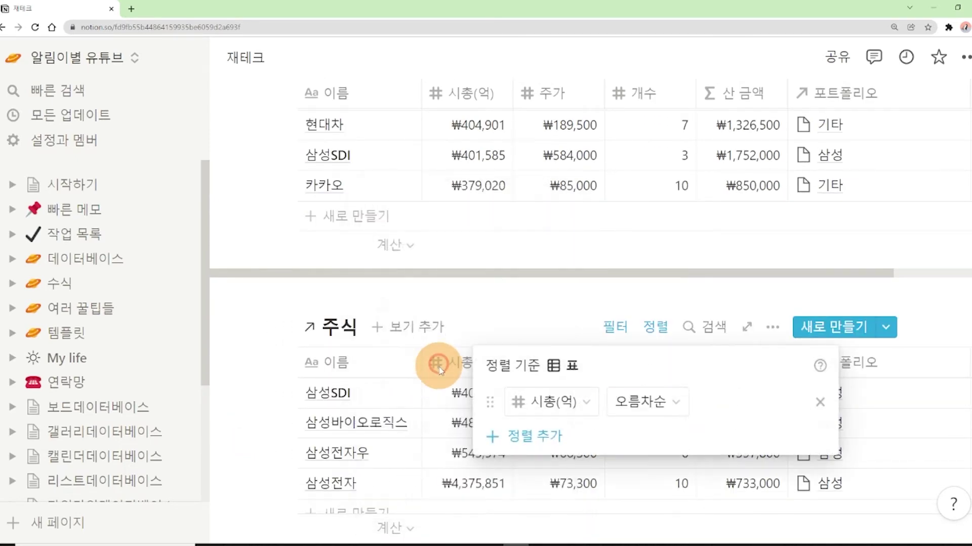
{"action": "left_click", "coordinate": [249, 322]}
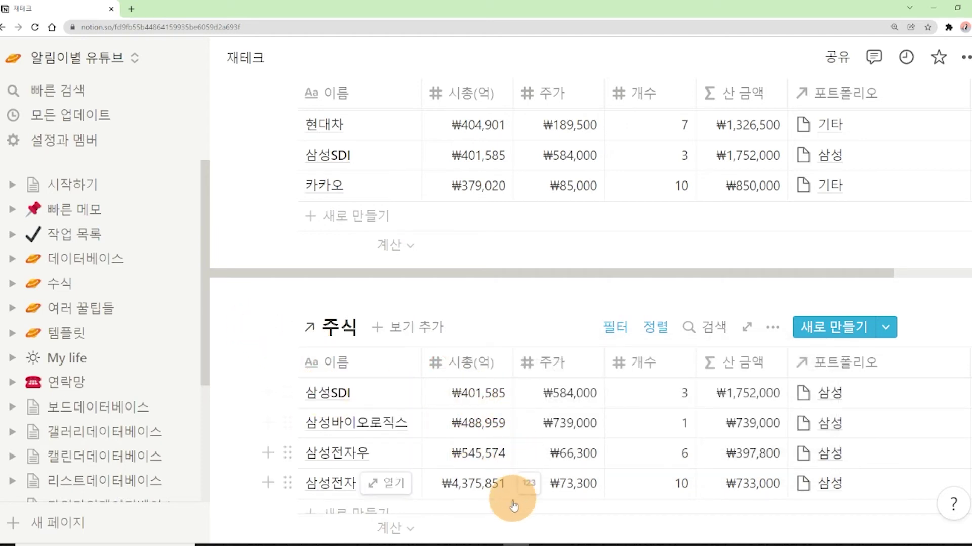
Scroll between the sorted linked view and the unsorted original 주식 table to compare them
{"action": "scroll", "coordinate": [506, 398], "scroll_direction": "up", "scroll_amount": 5}
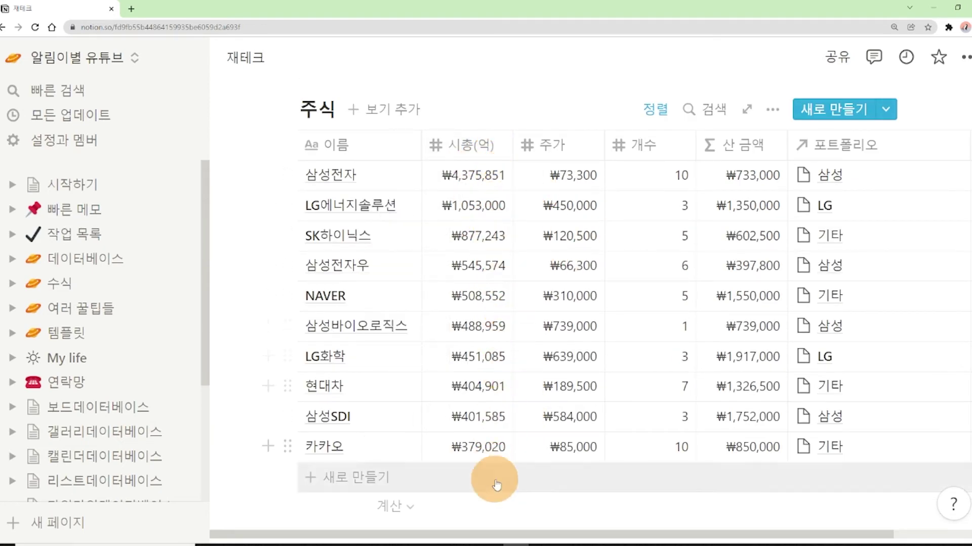
{"action": "scroll", "coordinate": [554, 432], "scroll_direction": "down", "scroll_amount": 4}
{"action": "scroll", "coordinate": [354, 385], "scroll_direction": "down", "scroll_amount": 2}
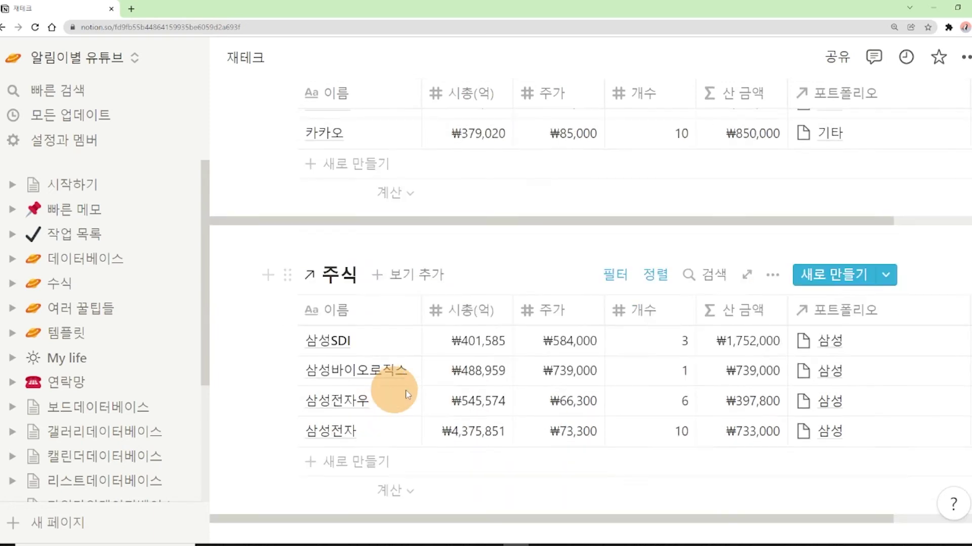
{"action": "scroll", "coordinate": [506, 394], "scroll_direction": "up", "scroll_amount": 1}
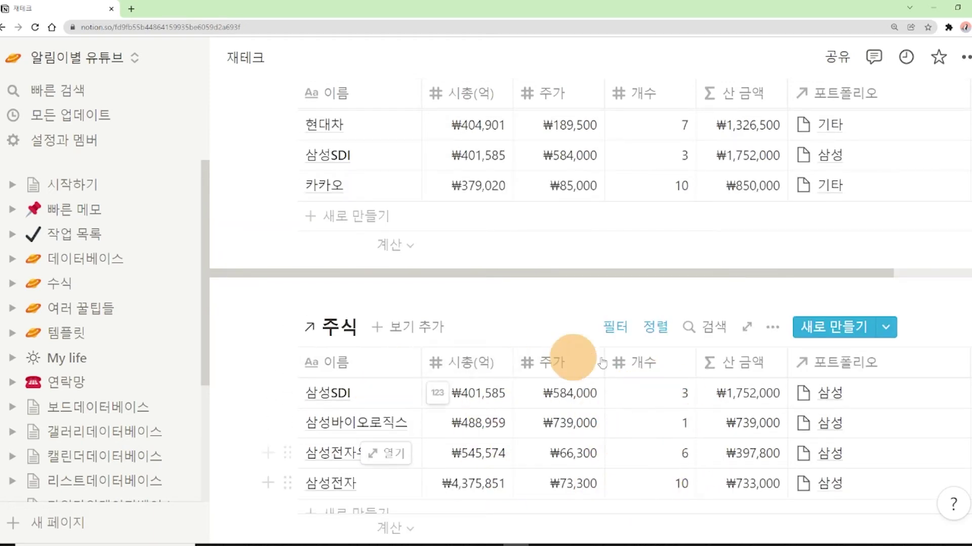
{"action": "scroll", "coordinate": [607, 440], "scroll_direction": "up", "scroll_amount": 5}
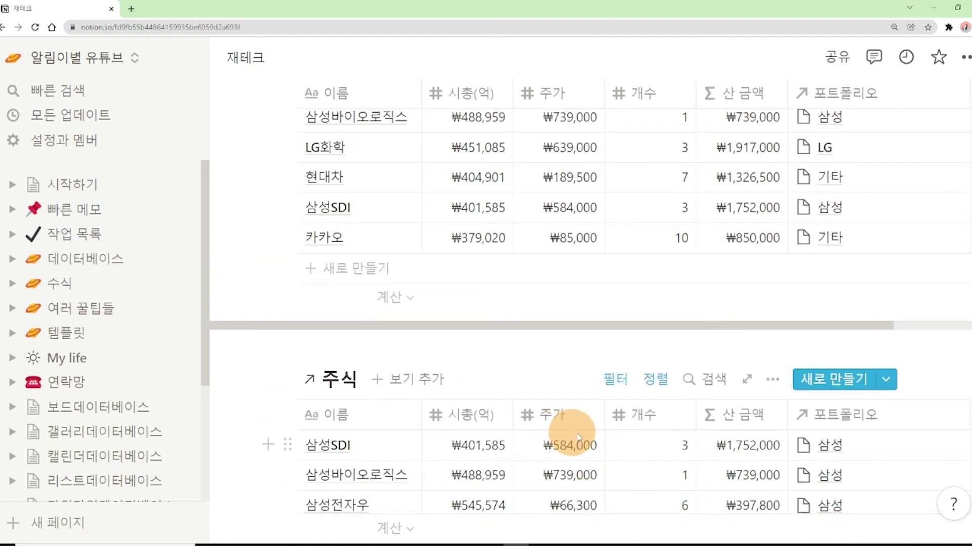
{"action": "scroll", "coordinate": [574, 440], "scroll_direction": "down", "scroll_amount": 5}
{"action": "scroll", "coordinate": [593, 509], "scroll_direction": "down", "scroll_amount": 1}
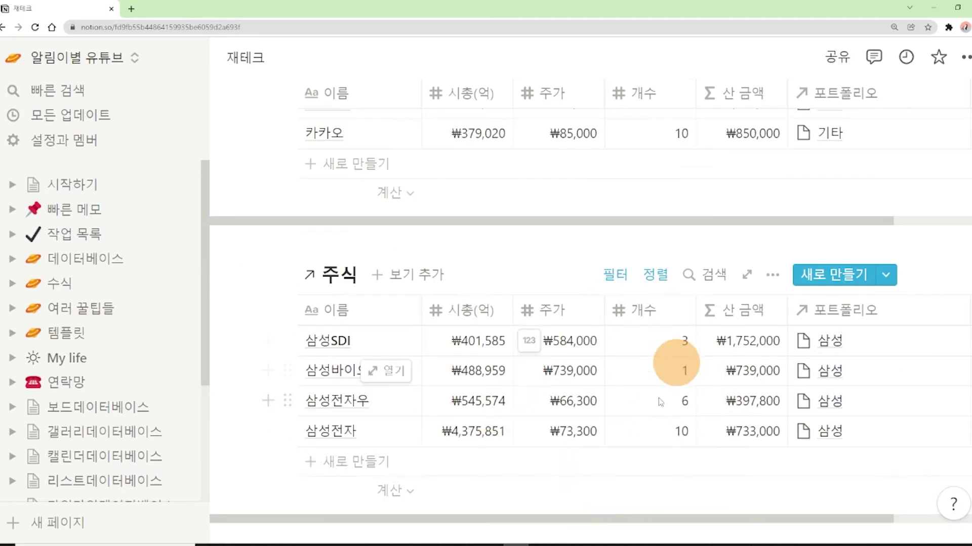
{"action": "scroll", "coordinate": [658, 384], "scroll_direction": "up", "scroll_amount": 7}
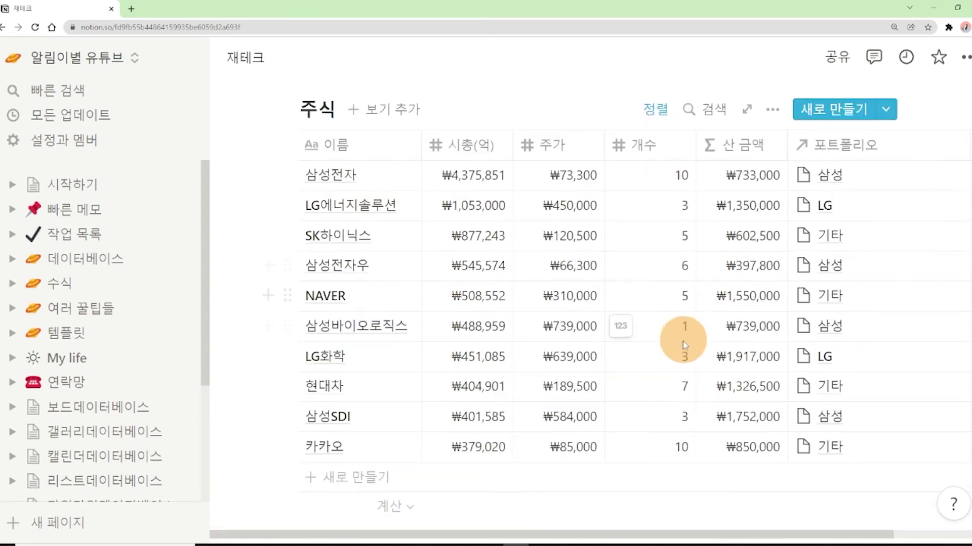
{"action": "scroll", "coordinate": [621, 390], "scroll_direction": "down", "scroll_amount": 3}
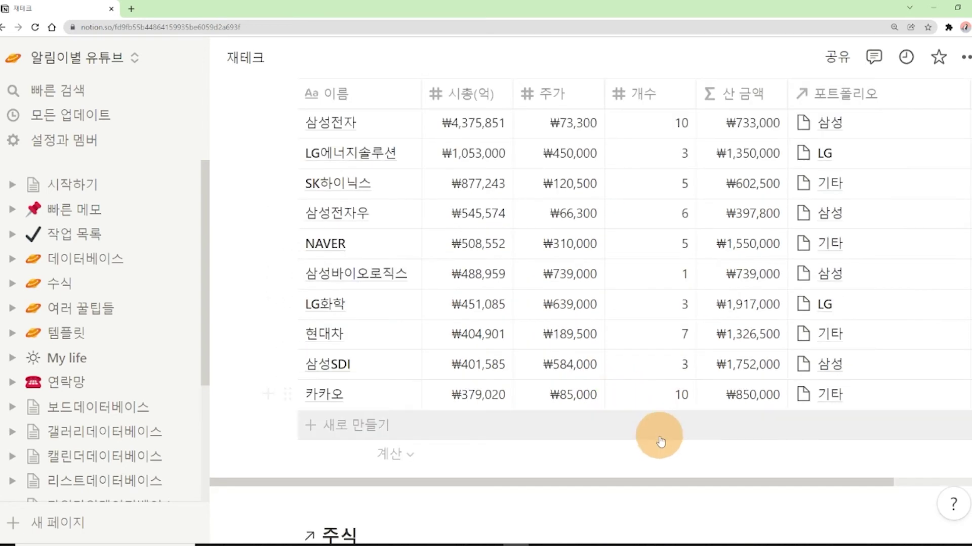
{"action": "scroll", "coordinate": [662, 442], "scroll_direction": "down", "scroll_amount": 3}
{"action": "left_click", "coordinate": [334, 394]}
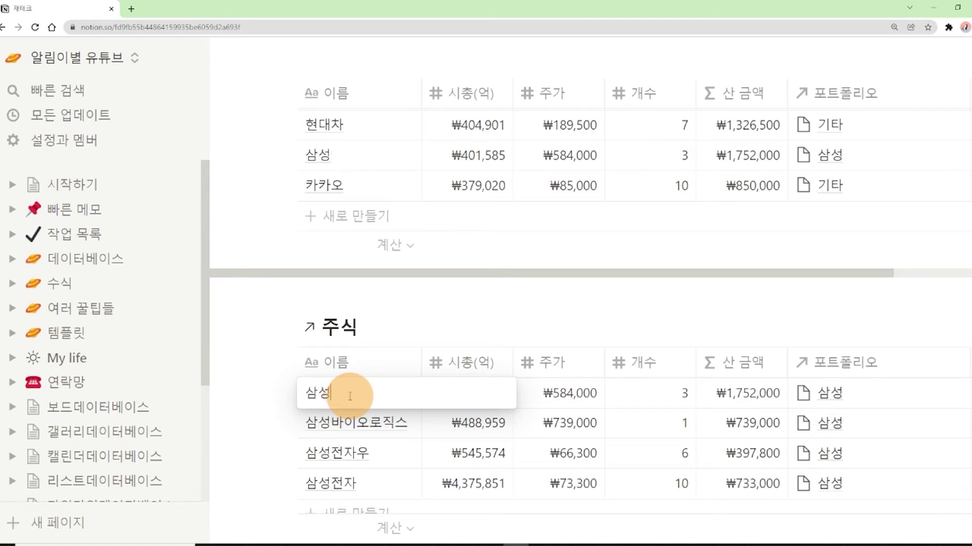
{"action": "type", "text": "에스다이"}
{"action": "key", "text": "BackSpace"}
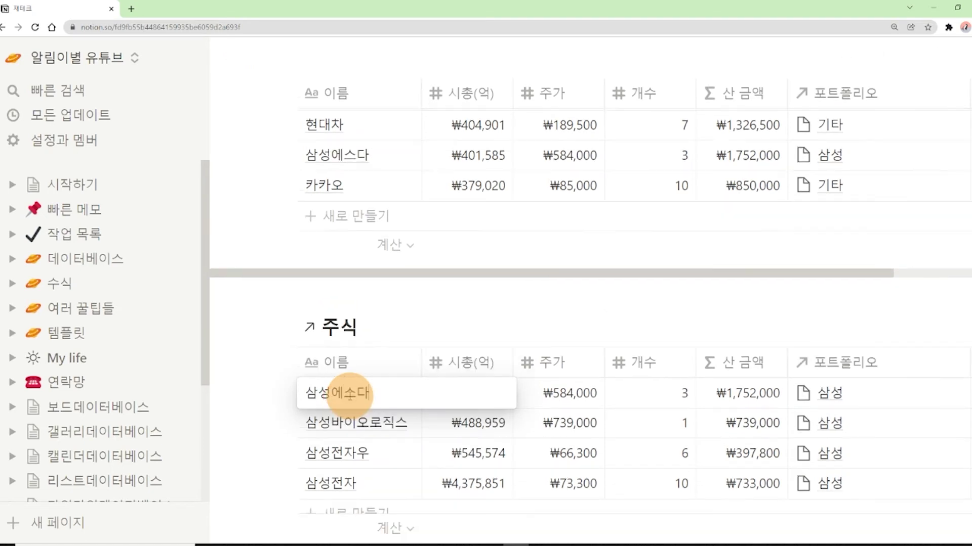
{"action": "type", "text": "아이"}
{"action": "left_click", "coordinate": [241, 371]}
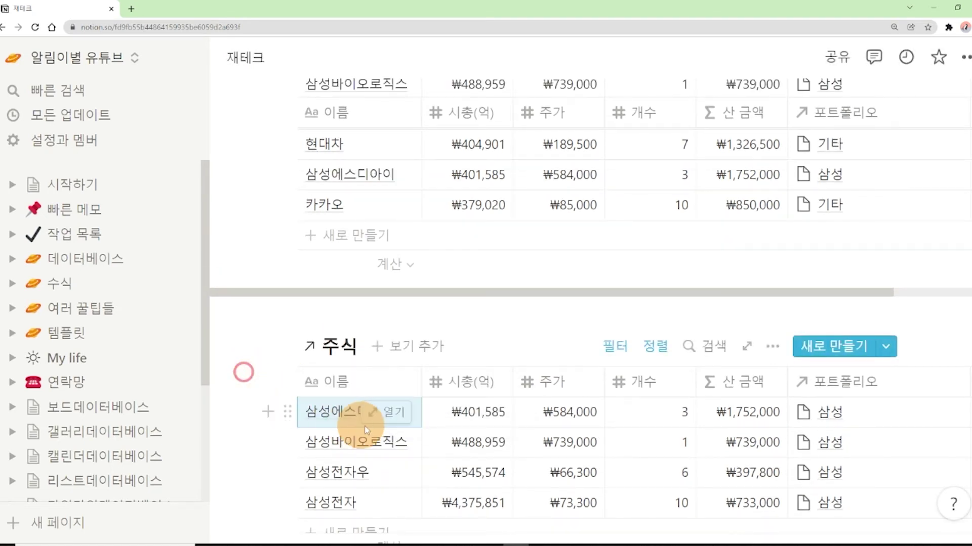
{"action": "scroll", "coordinate": [370, 433], "scroll_direction": "up", "scroll_amount": 1}
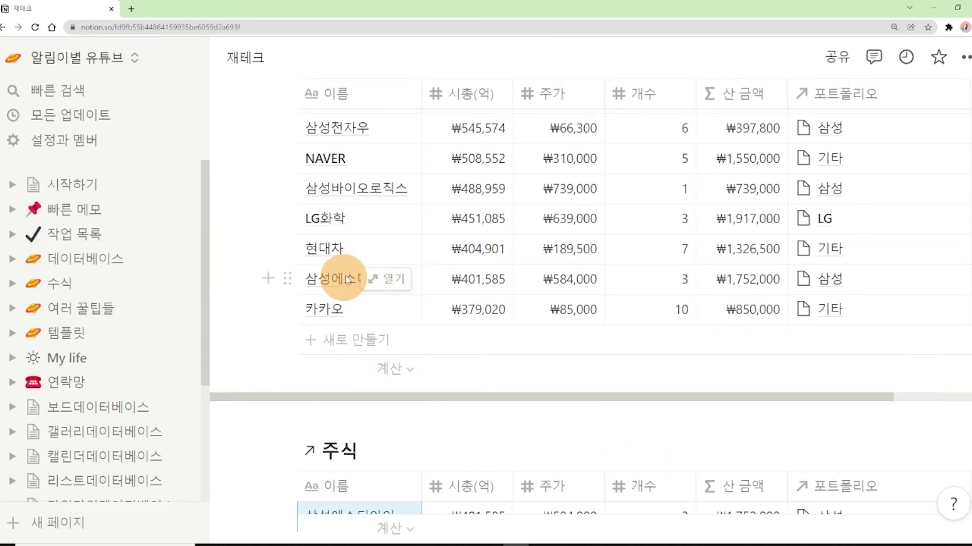
{"action": "scroll", "coordinate": [347, 279], "scroll_direction": "down", "scroll_amount": 1}
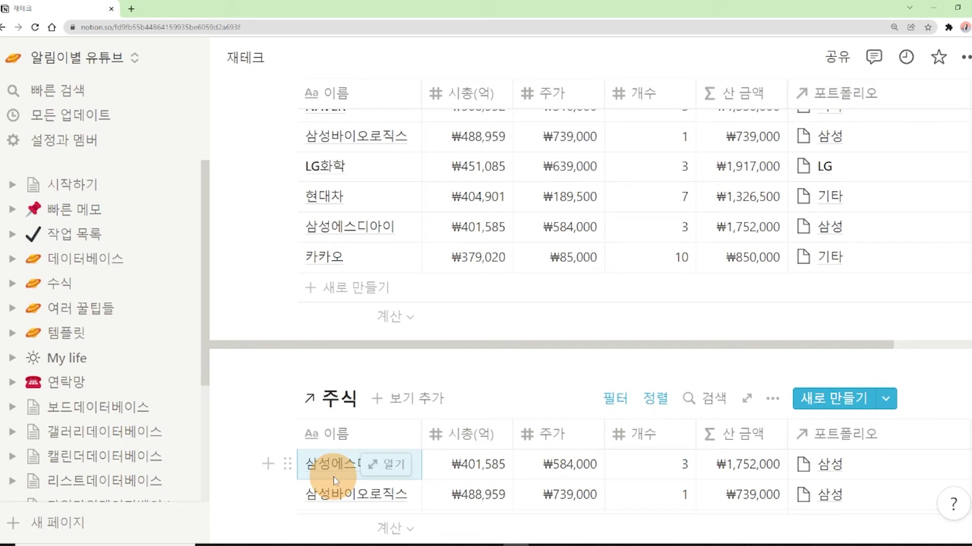
{"action": "left_click", "coordinate": [326, 463]}
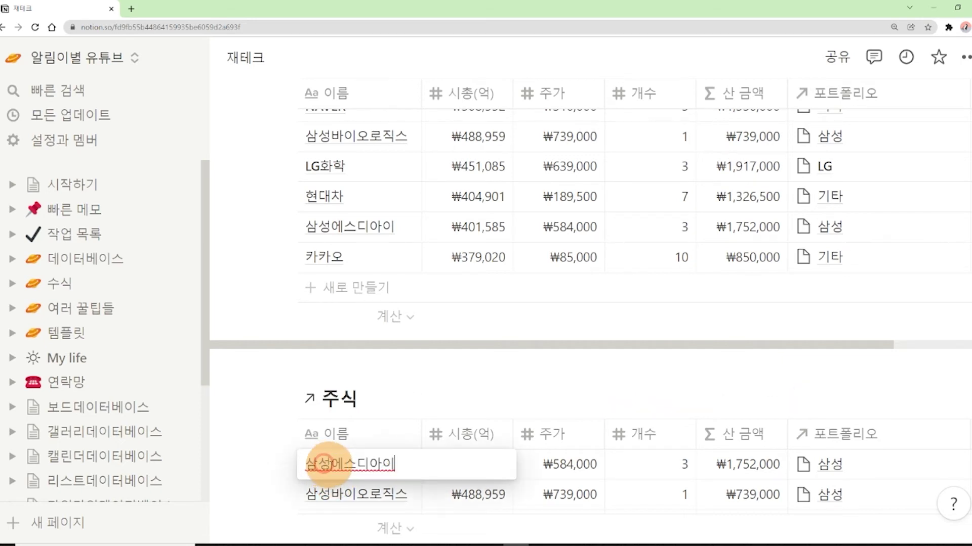
{"action": "key", "text": "Escape"}
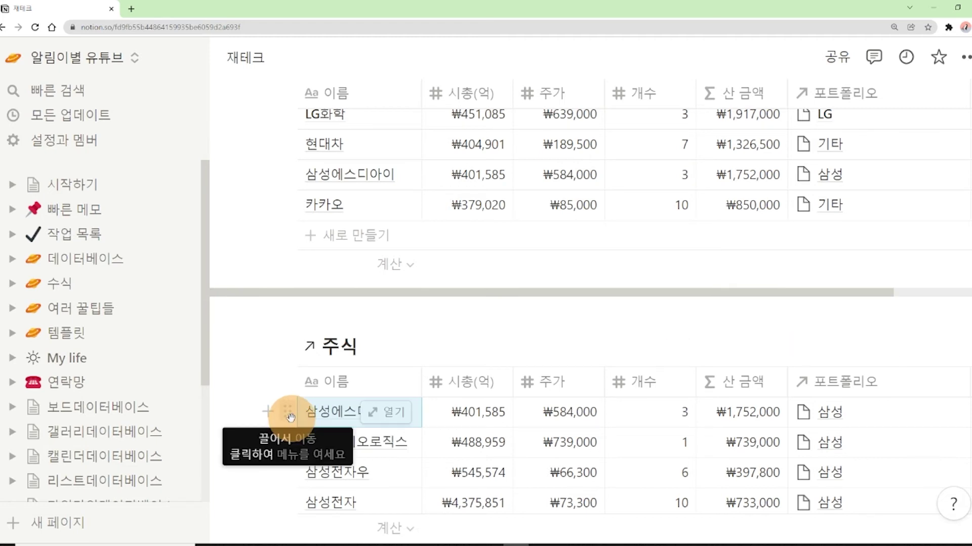
{"action": "left_click", "coordinate": [288, 414]}
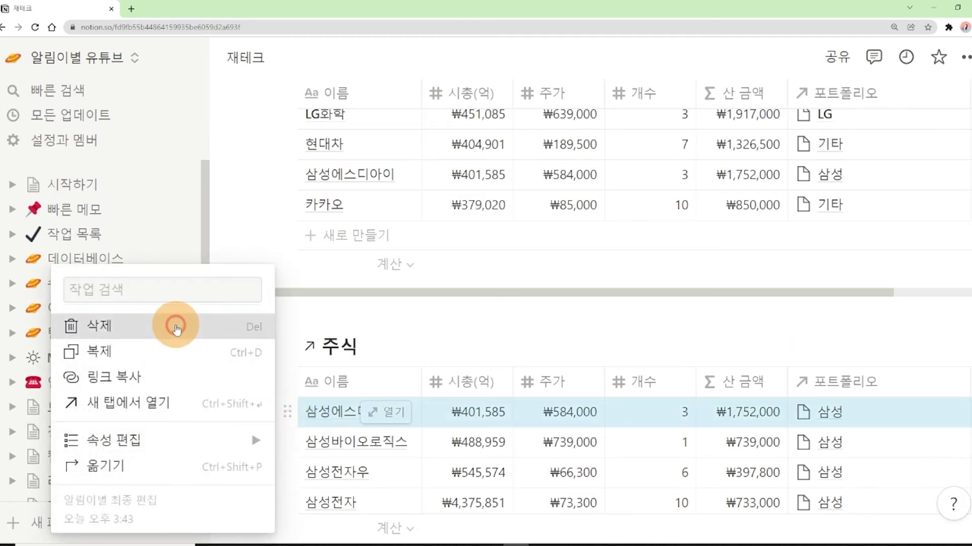
{"action": "left_click", "coordinate": [175, 328]}
{"action": "scroll", "coordinate": [341, 267], "scroll_direction": "up", "scroll_amount": 2}
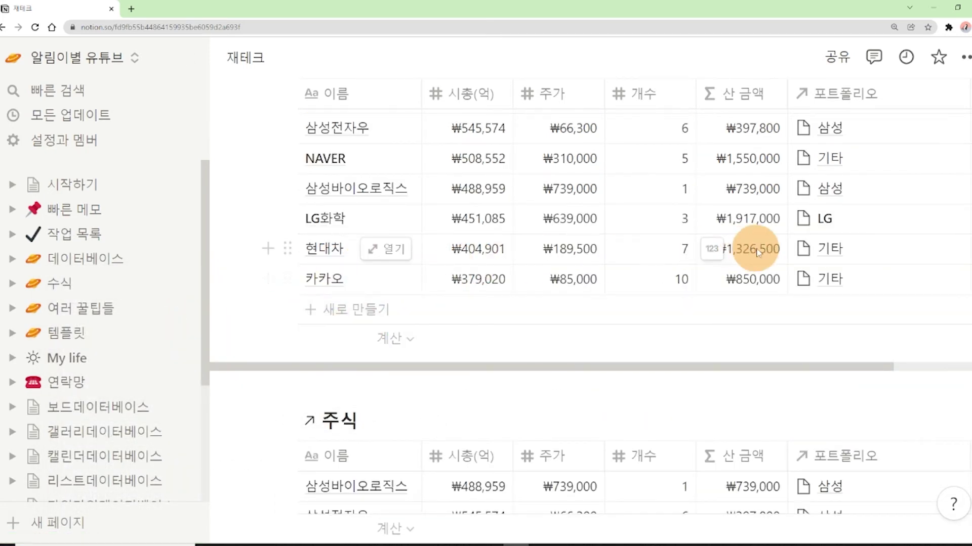
{"action": "scroll", "coordinate": [407, 265], "scroll_direction": "up", "scroll_amount": 3}
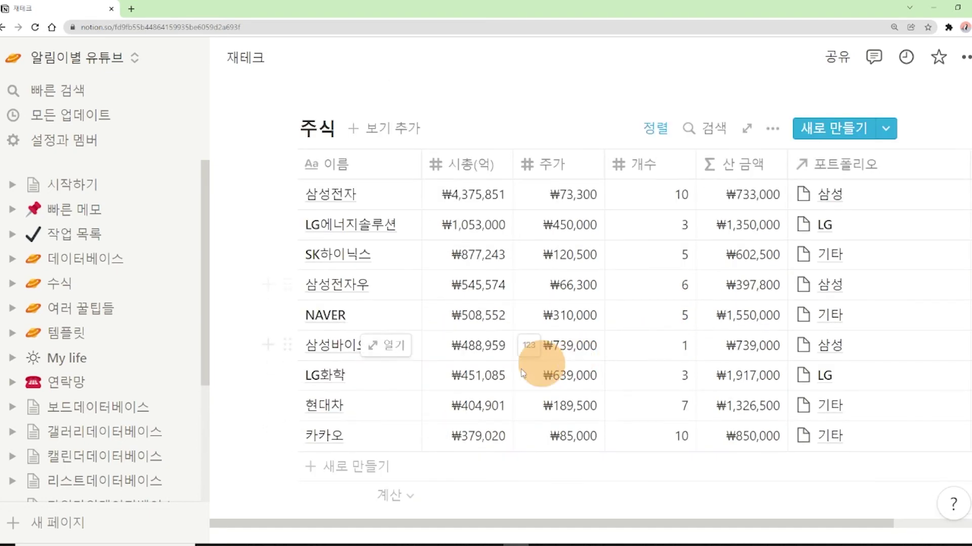
{"action": "scroll", "coordinate": [338, 416], "scroll_direction": "down", "scroll_amount": 5}
{"action": "key", "text": "ctrl+z"}
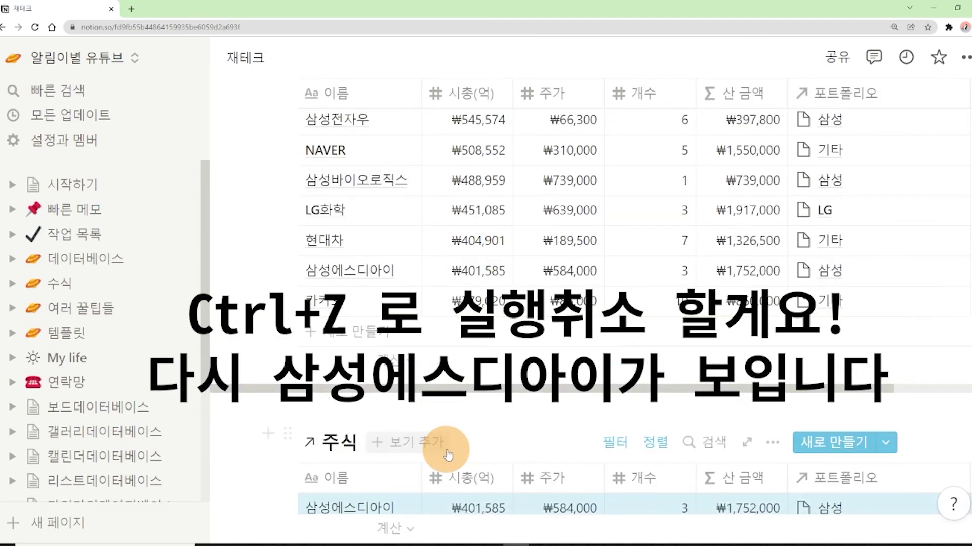
{"action": "scroll", "coordinate": [418, 414], "scroll_direction": "down", "scroll_amount": 3}
{"action": "left_click", "coordinate": [243, 396]}
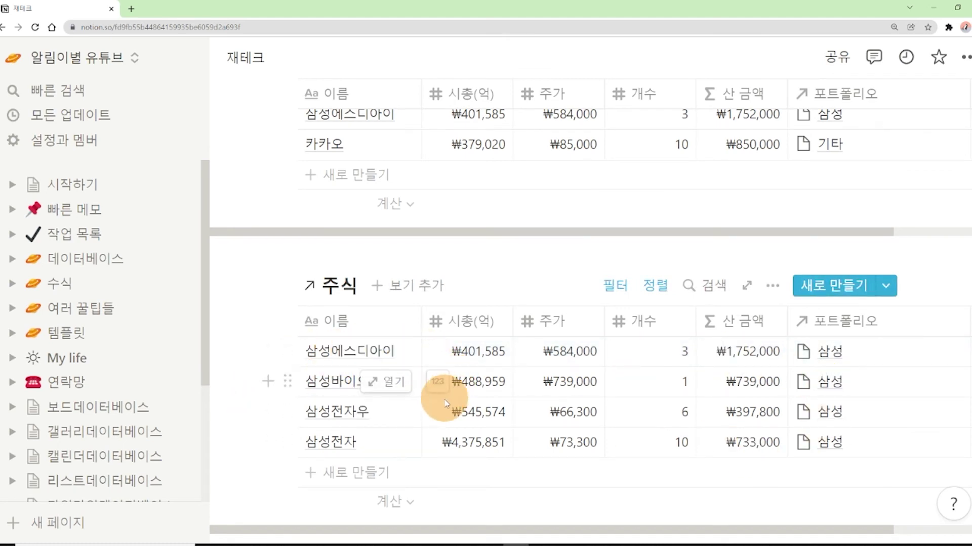
{"action": "scroll", "coordinate": [445, 403], "scroll_direction": "up", "scroll_amount": 1}
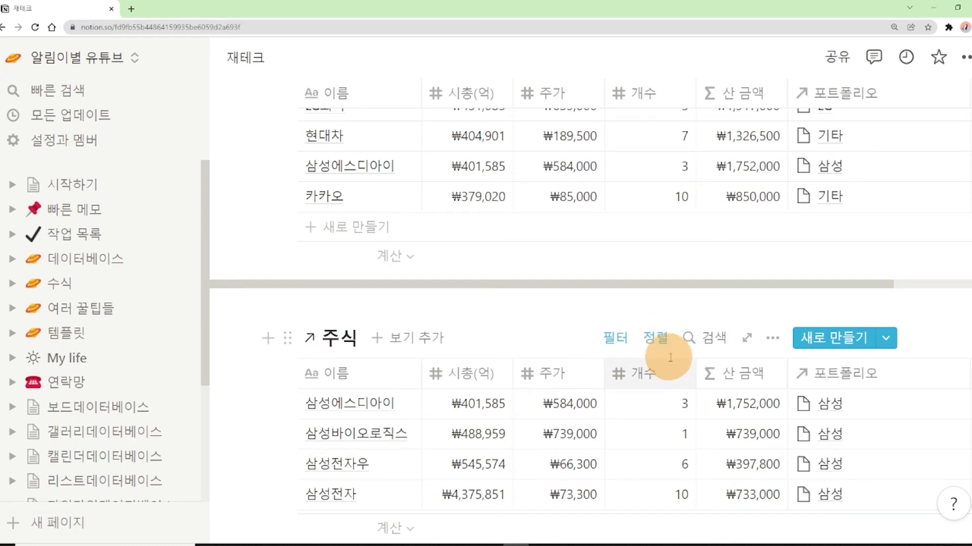
{"action": "scroll", "coordinate": [656, 368], "scroll_direction": "up", "scroll_amount": 7}
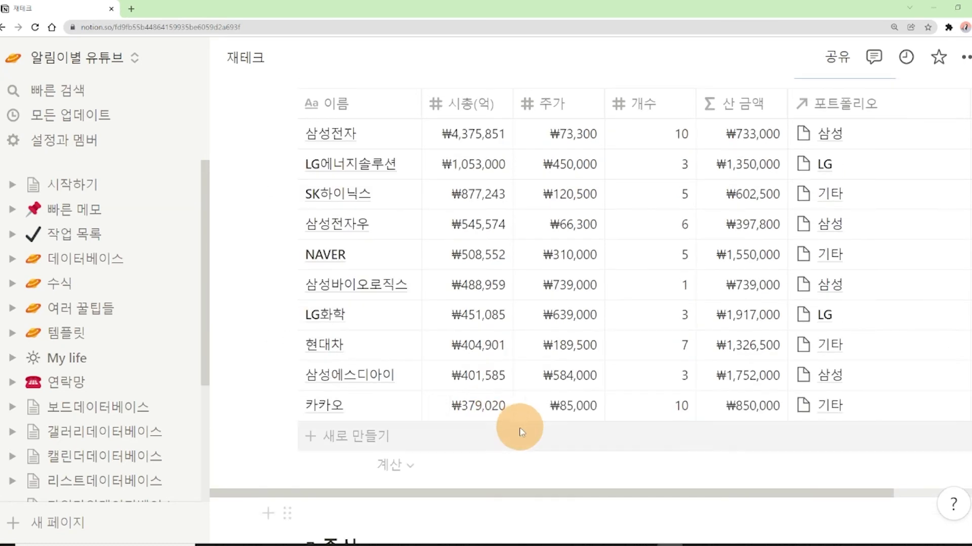
Paste a second linked 주식 database below the 삼성-filtered view
{"action": "left_click", "coordinate": [287, 225]}
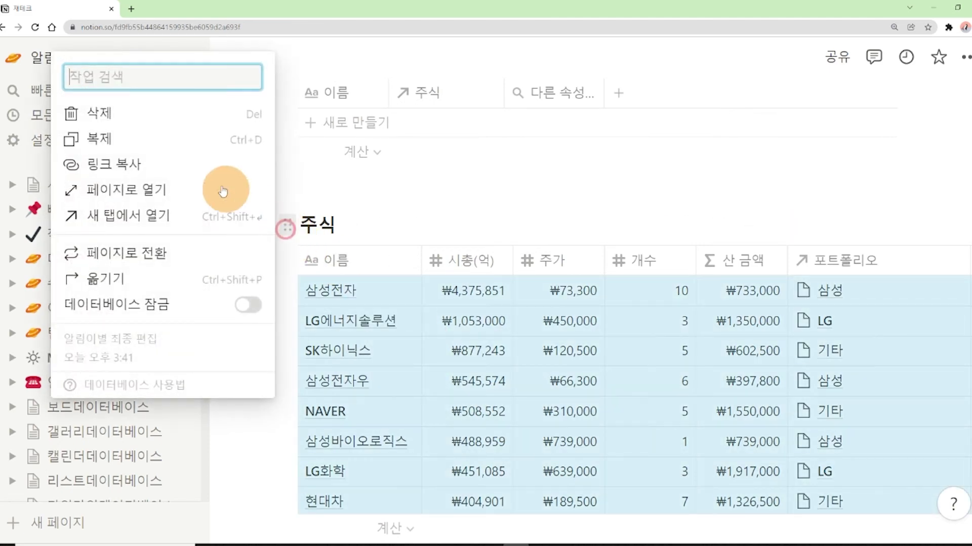
{"action": "left_click", "coordinate": [197, 171]}
{"action": "scroll", "coordinate": [456, 319], "scroll_direction": "down", "scroll_amount": 8}
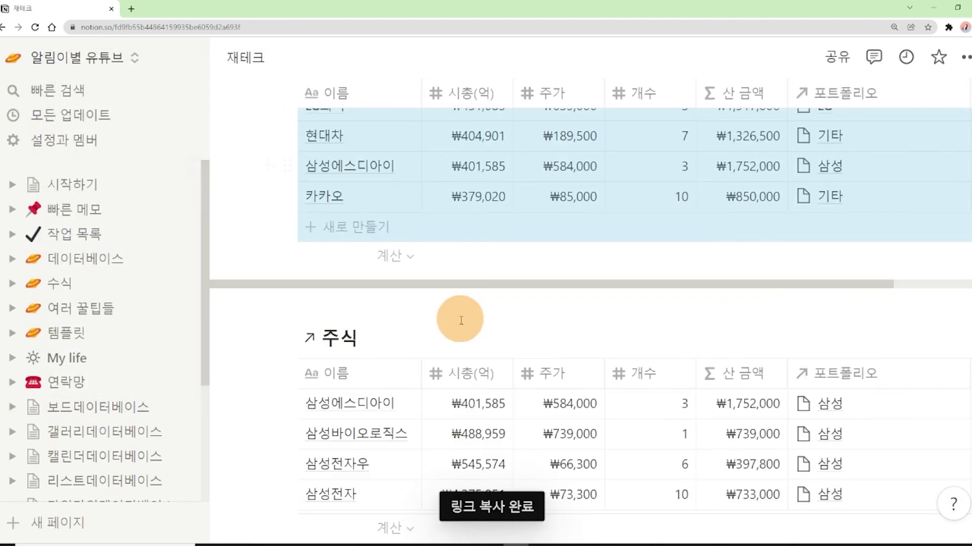
{"action": "left_click", "coordinate": [371, 454]}
{"action": "scroll", "coordinate": [373, 446], "scroll_direction": "down", "scroll_amount": 2}
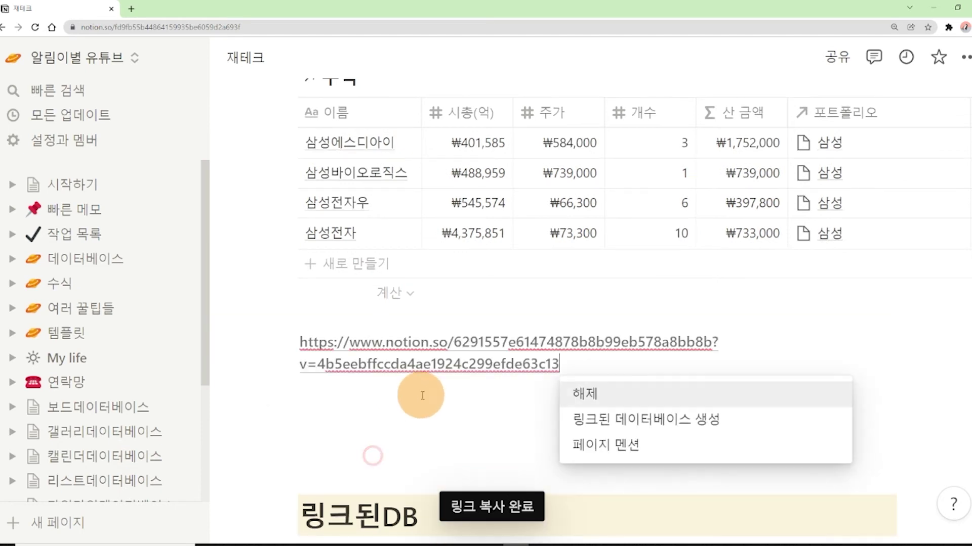
{"action": "left_click", "coordinate": [614, 423]}
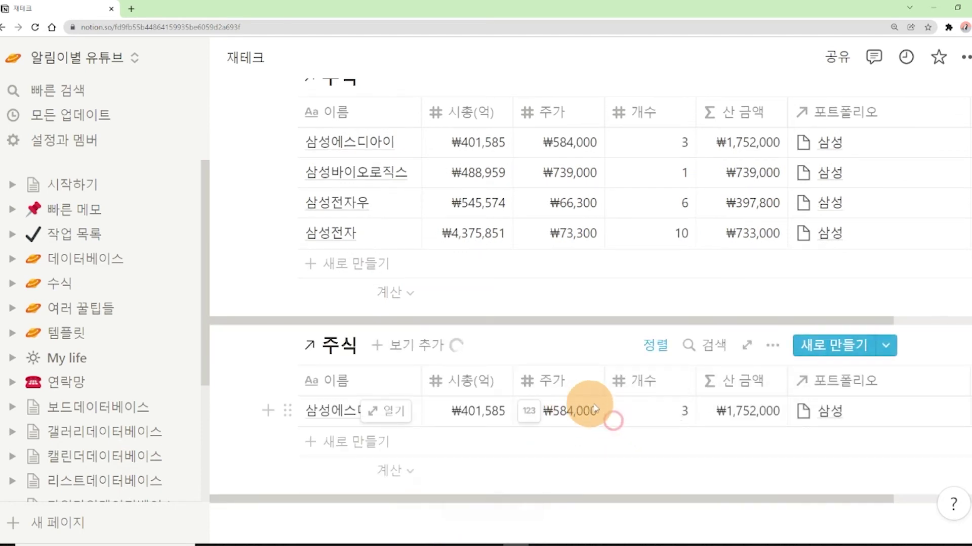
{"action": "key", "text": "ctrl+minus"}
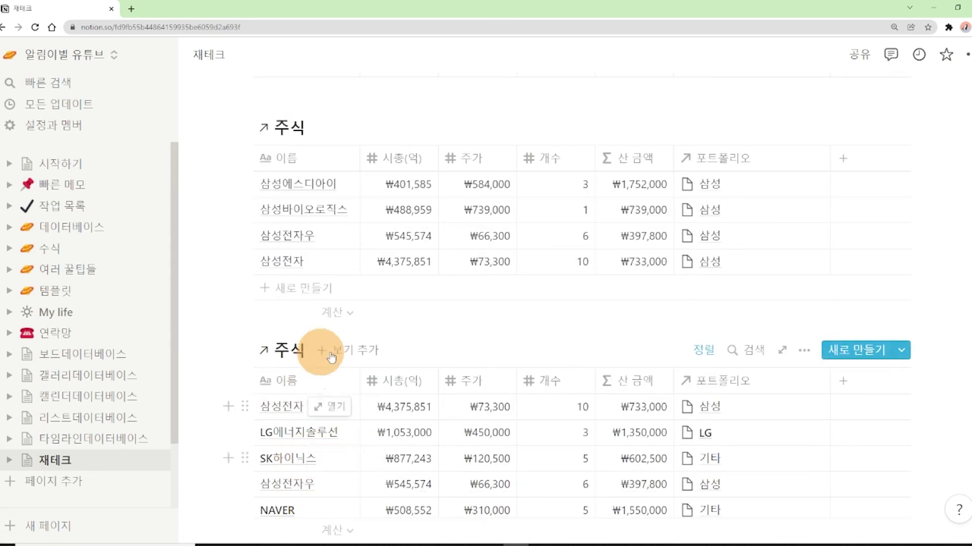
Add a 보드 view to the new linked 주식 database
{"action": "left_click", "coordinate": [362, 357]}
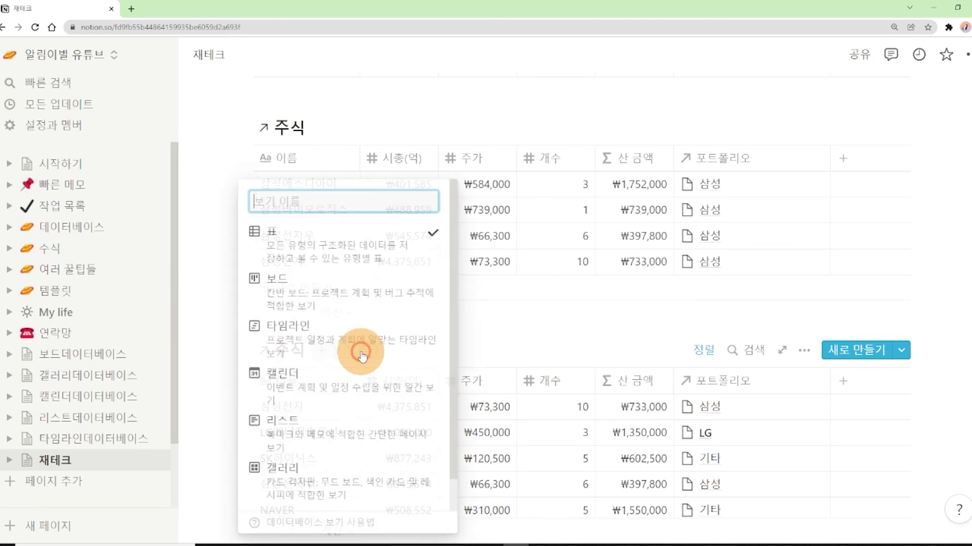
{"action": "left_click", "coordinate": [359, 292]}
{"action": "scroll", "coordinate": [374, 364], "scroll_direction": "down", "scroll_amount": 1}
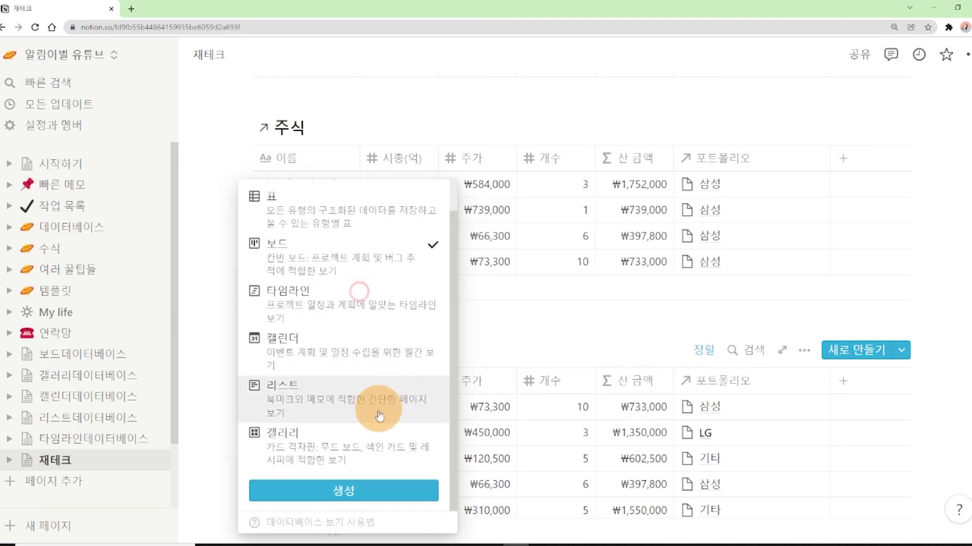
{"action": "left_click", "coordinate": [358, 494]}
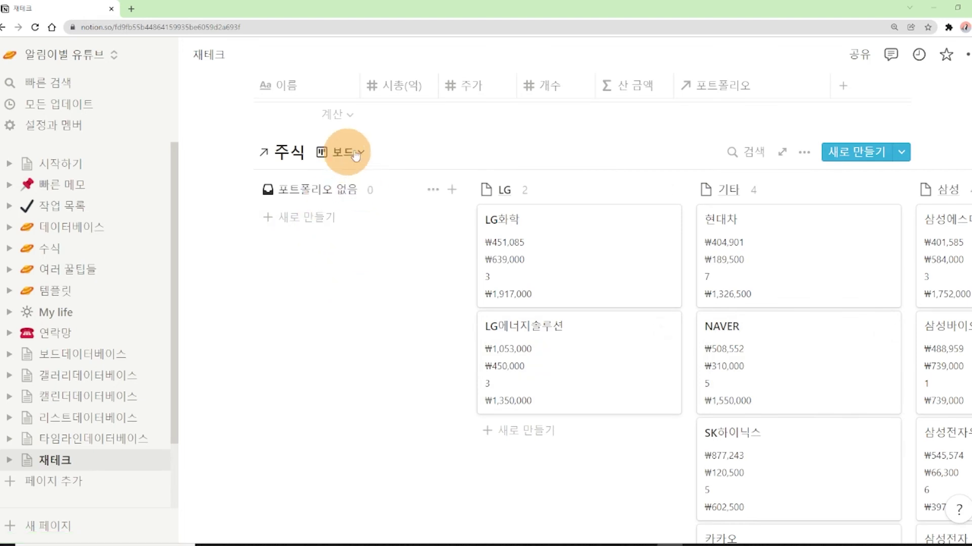
{"action": "mouse_move", "coordinate": [560, 512]}
{"action": "left_mouse_down"}
{"action": "mouse_move", "coordinate": [646, 503]}
{"action": "mouse_move", "coordinate": [589, 508]}
{"action": "left_mouse_up"}
{"action": "scroll", "coordinate": [609, 467], "scroll_direction": "up", "scroll_amount": 10}
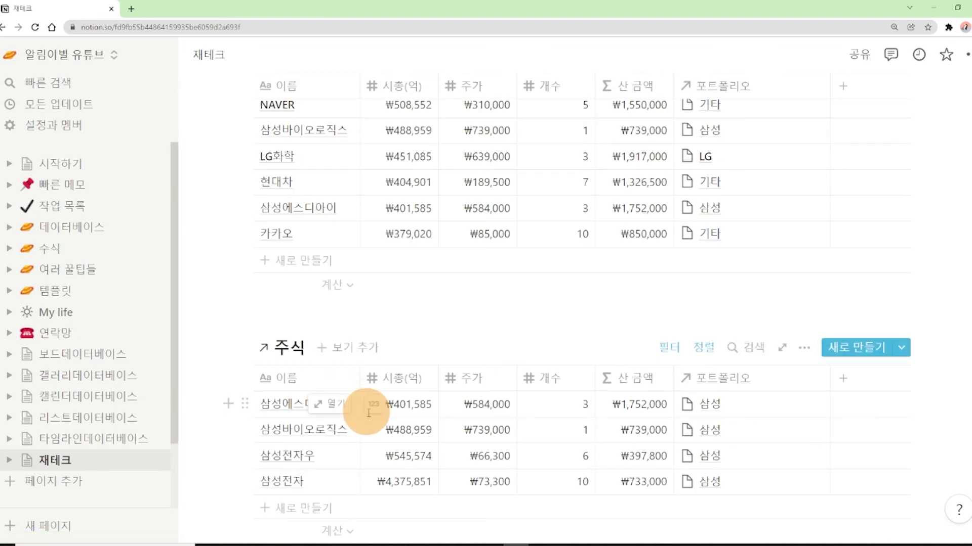
{"action": "scroll", "coordinate": [630, 364], "scroll_direction": "down", "scroll_amount": 7}
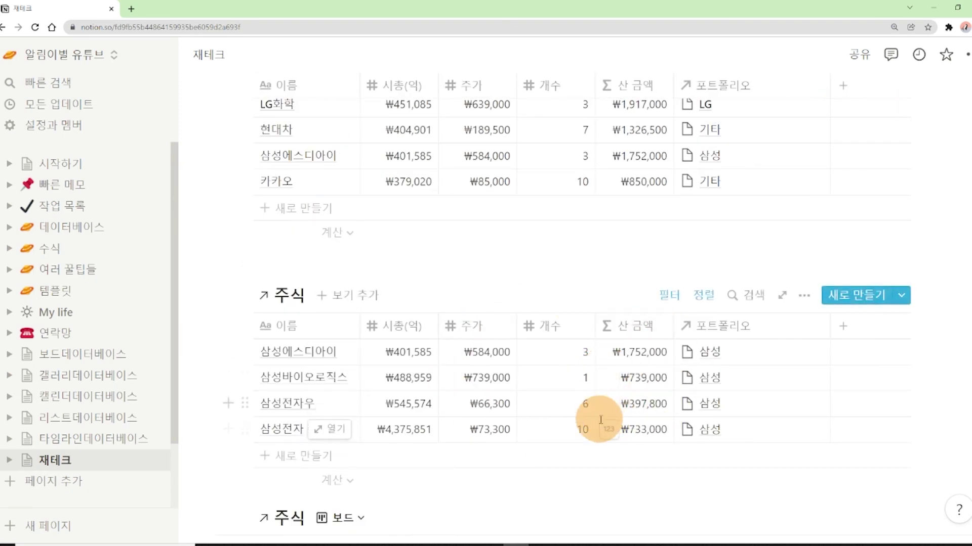
{"action": "scroll", "coordinate": [600, 420], "scroll_direction": "down", "scroll_amount": 5}
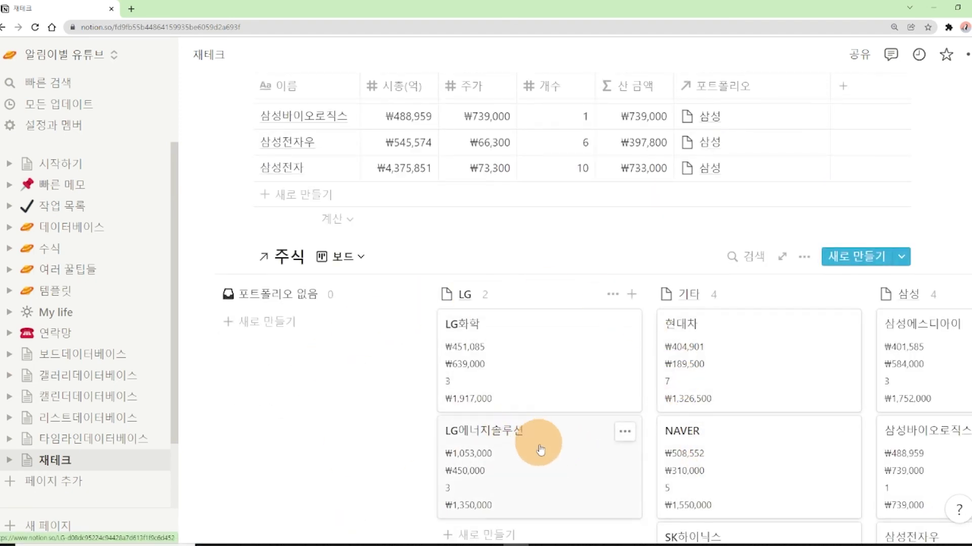
{"action": "scroll", "coordinate": [540, 449], "scroll_direction": "up", "scroll_amount": 4}
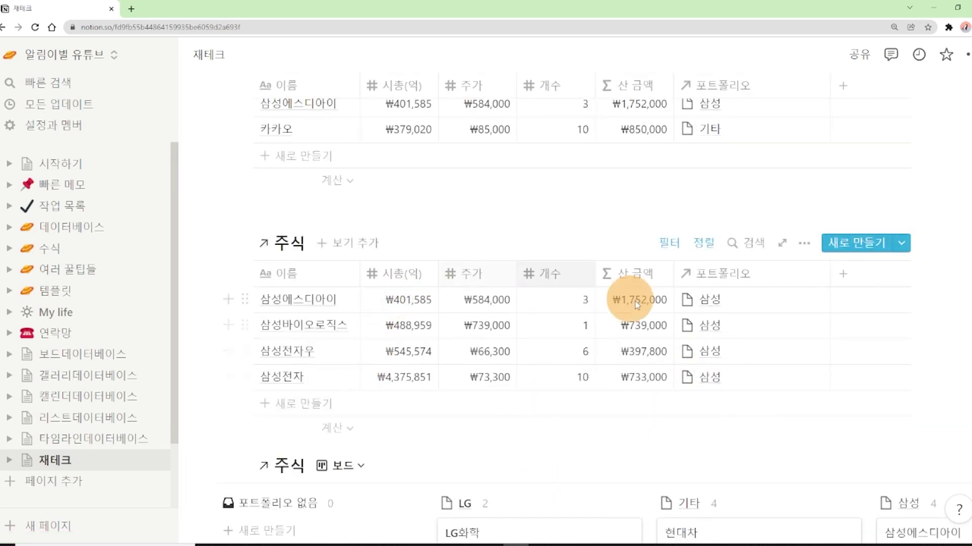
{"action": "scroll", "coordinate": [641, 389], "scroll_direction": "up", "scroll_amount": 2}
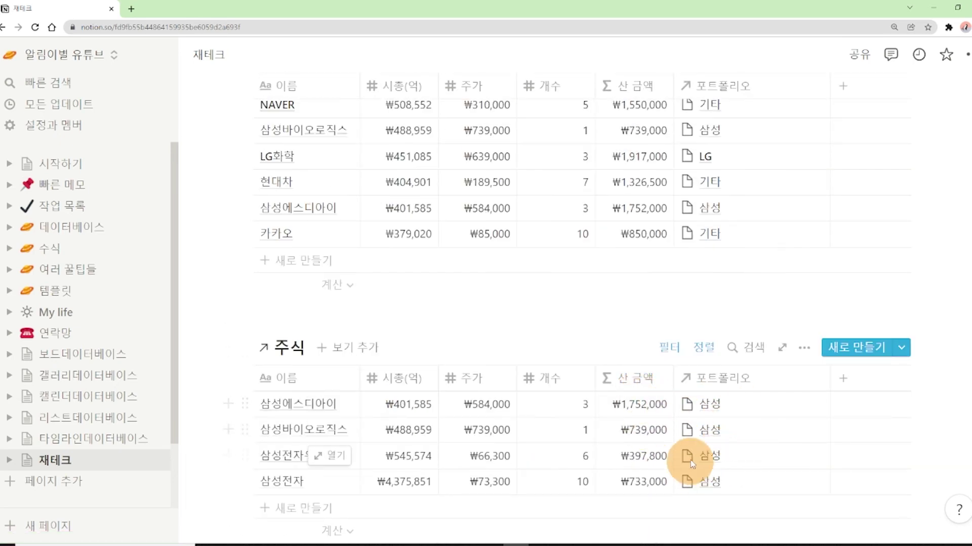
{"action": "scroll", "coordinate": [686, 468], "scroll_direction": "down", "scroll_amount": 7}
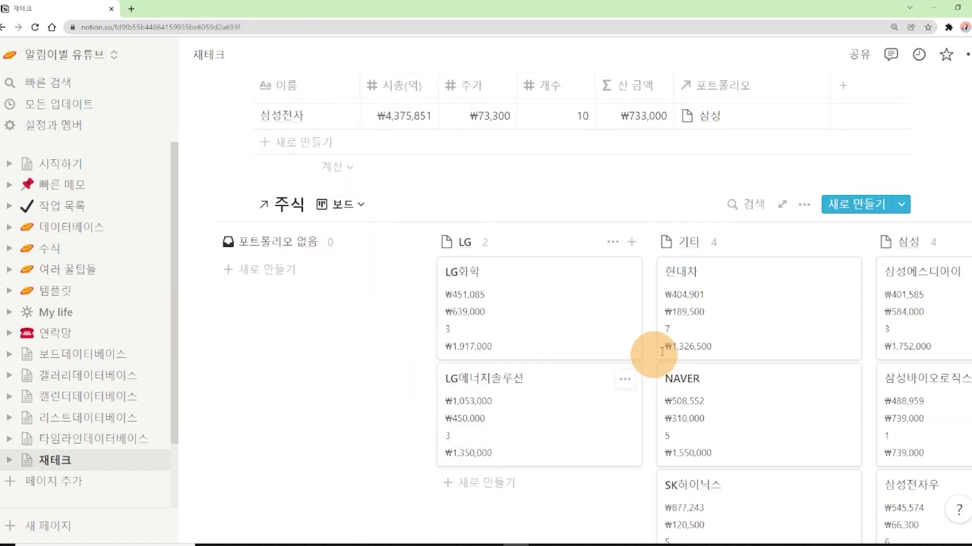
{"action": "scroll", "coordinate": [691, 338], "scroll_direction": "up", "scroll_amount": 12}
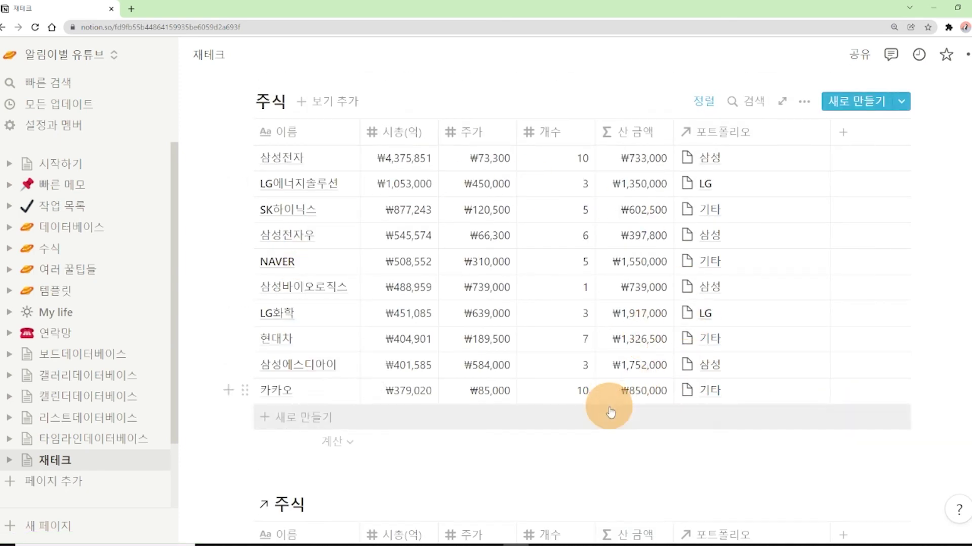
{"action": "scroll", "coordinate": [623, 409], "scroll_direction": "down", "scroll_amount": 4}
{"action": "scroll", "coordinate": [629, 408], "scroll_direction": "down", "scroll_amount": 7}
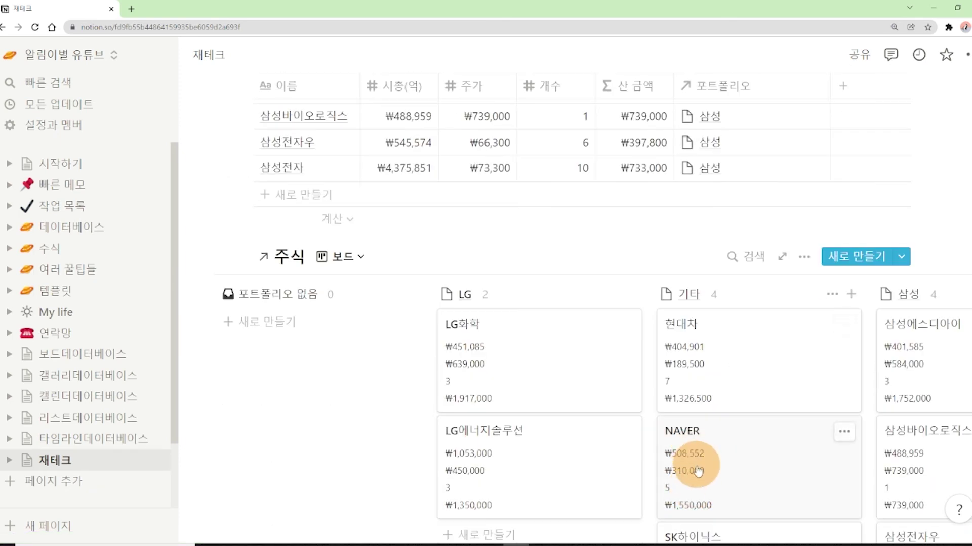
{"action": "scroll", "coordinate": [734, 465], "scroll_direction": "down", "scroll_amount": 1}
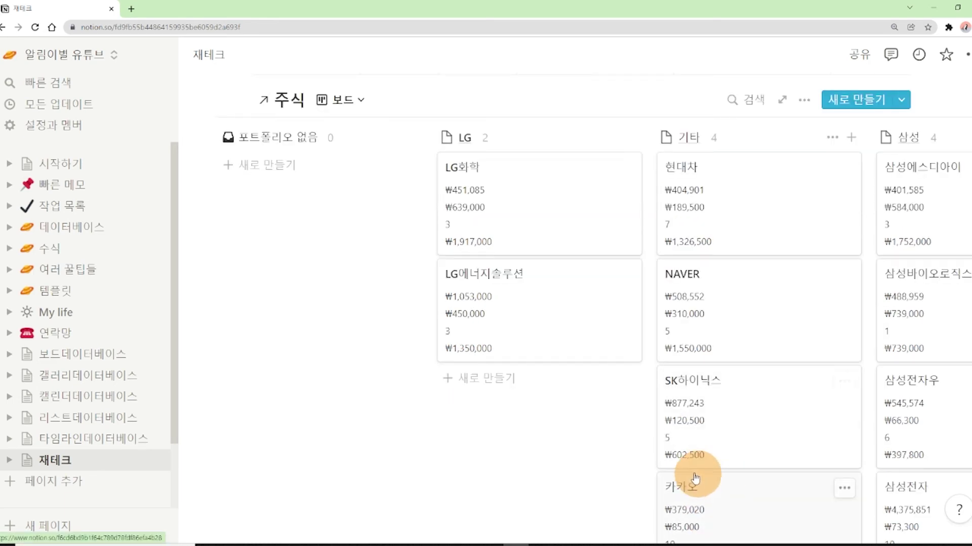
{"action": "scroll", "coordinate": [684, 473], "scroll_direction": "up", "scroll_amount": 8}
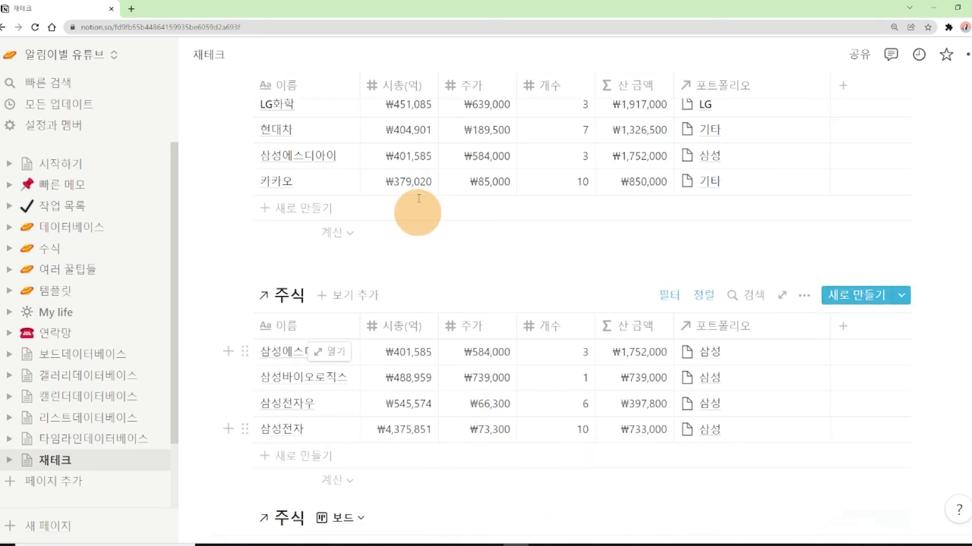
{"action": "scroll", "coordinate": [453, 383], "scroll_direction": "down", "scroll_amount": 2}
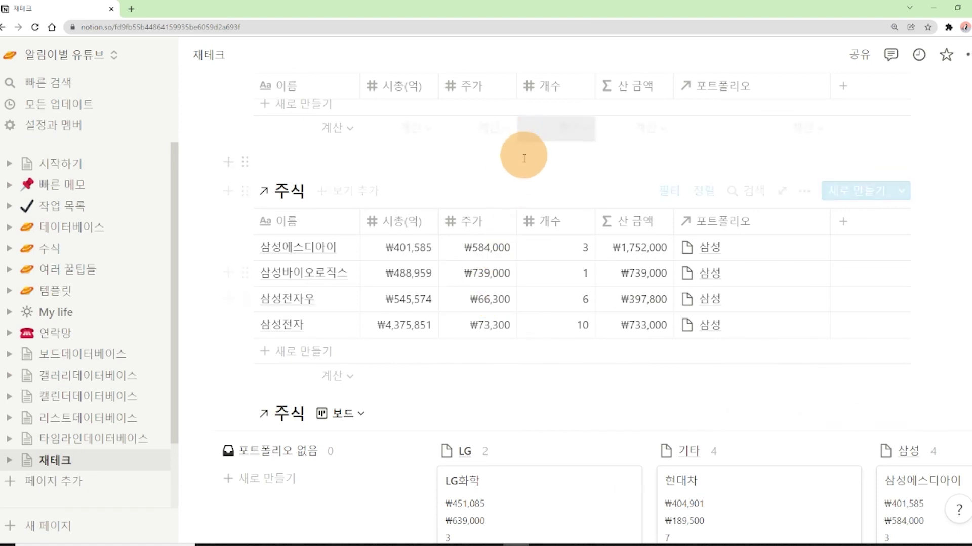
Rename the 삼성에스디아이 entry to 삼성SDI and select its 시총(억) cell for editing
{"action": "left_click", "coordinate": [298, 253]}
{"action": "key", "text": "BackSpace"}
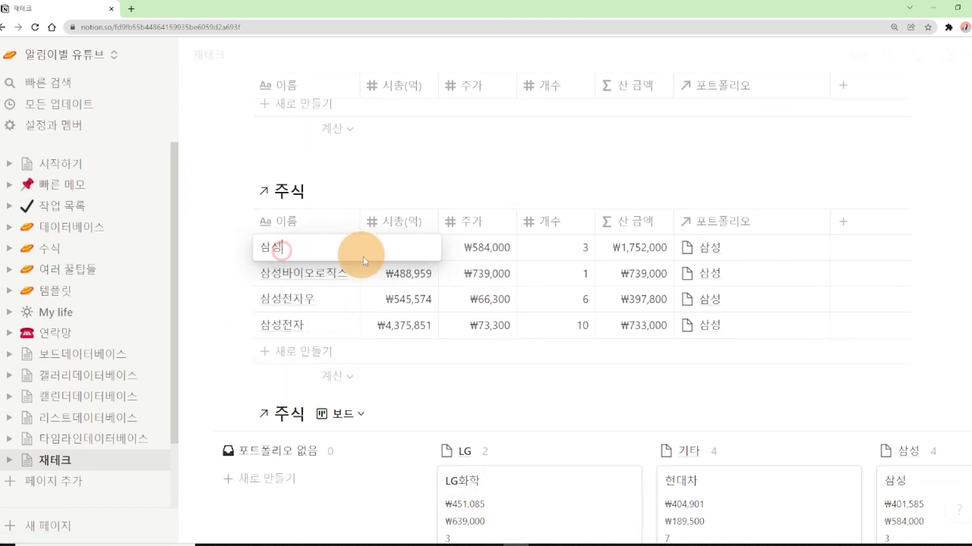
{"action": "type", "text": "Sdi"}
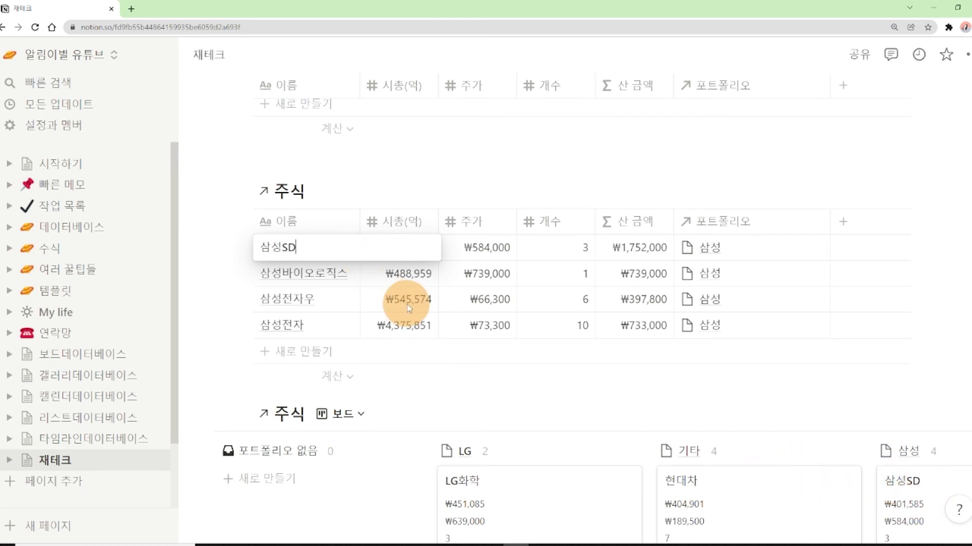
{"action": "key", "text": "BackSpace"}
{"action": "key", "text": "BackSpace"}
{"action": "type", "text": "에스디아이"}
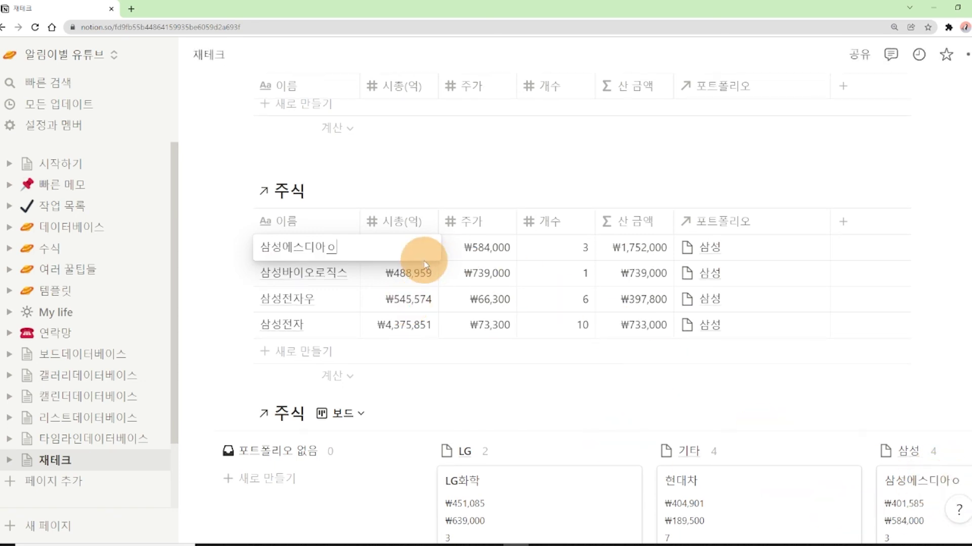
{"action": "key", "text": "BackSpace"}
{"action": "key", "text": "BackSpace"}
{"action": "key", "text": "BackSpace"}
{"action": "key", "text": "BackSpace"}
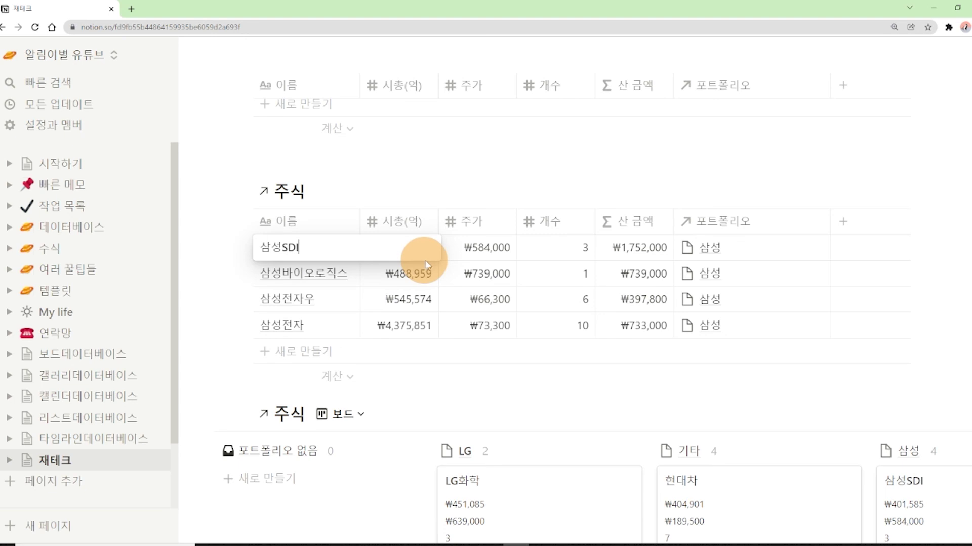
{"action": "key", "text": "Escape"}
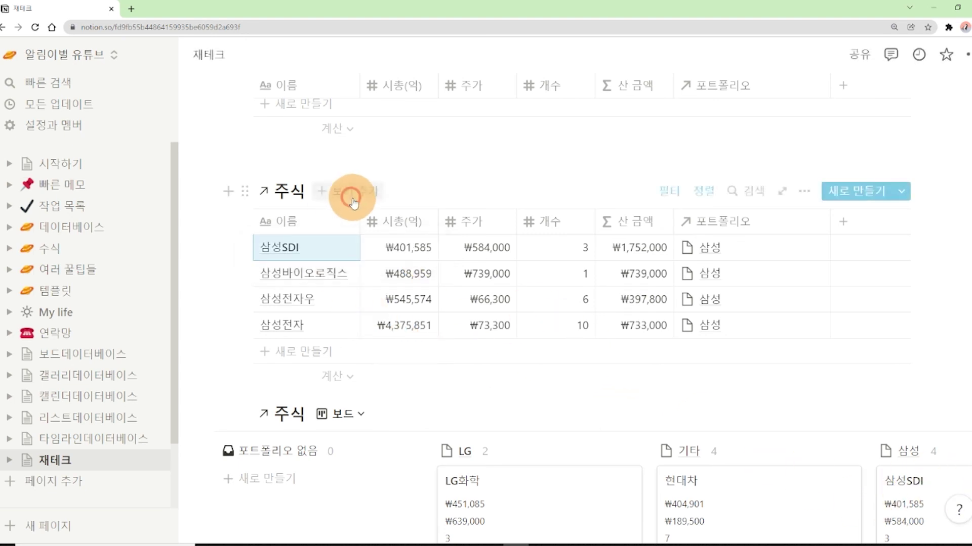
{"action": "scroll", "coordinate": [281, 260], "scroll_direction": "up", "scroll_amount": 2}
{"action": "scroll", "coordinate": [304, 211], "scroll_direction": "down", "scroll_amount": 2}
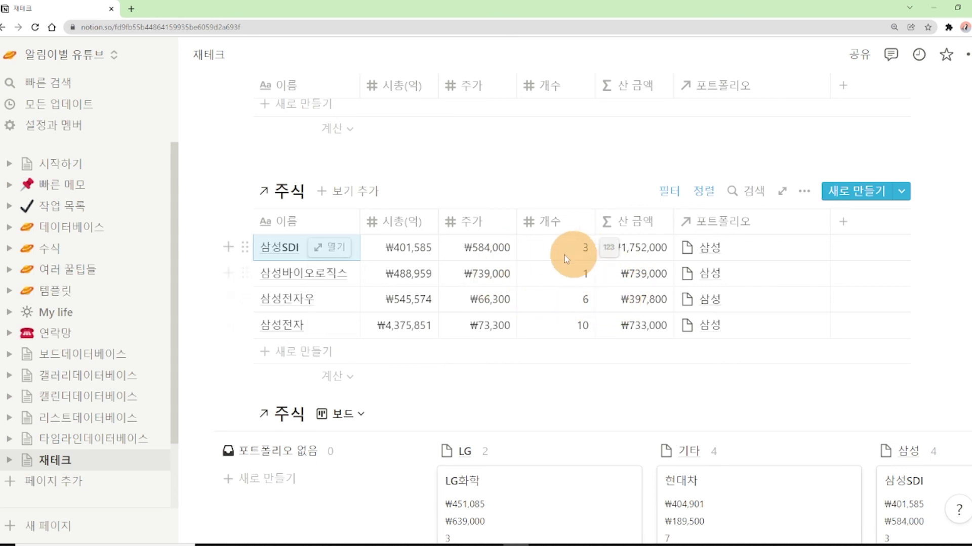
{"action": "left_click", "coordinate": [404, 248]}
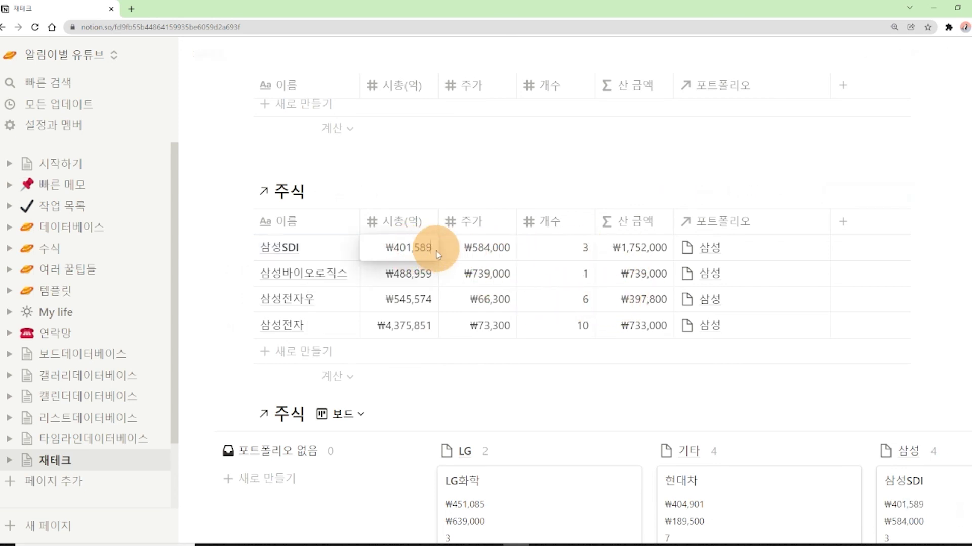
{"action": "left_click", "coordinate": [206, 272]}
{"action": "scroll", "coordinate": [880, 449], "scroll_direction": "down", "scroll_amount": 1}
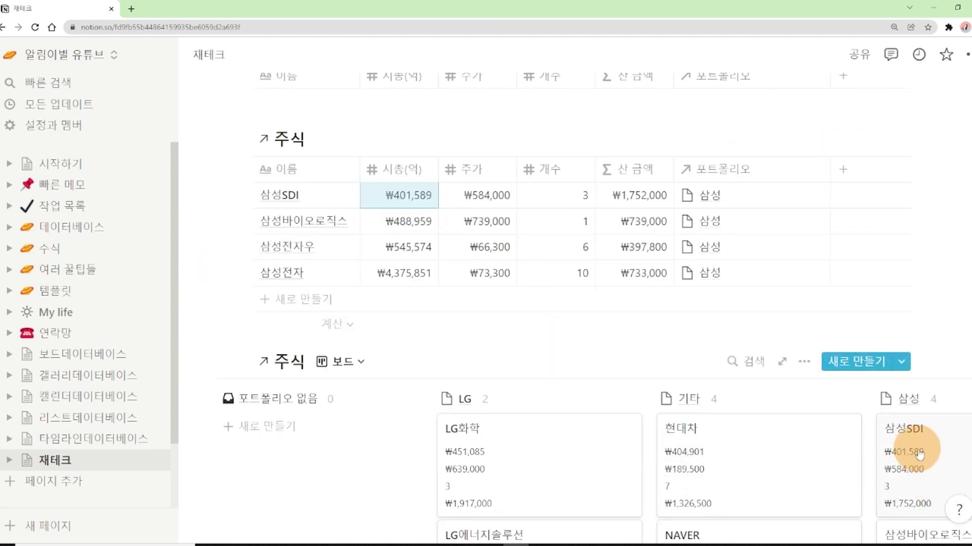
{"action": "scroll", "coordinate": [397, 321], "scroll_direction": "up", "scroll_amount": 5}
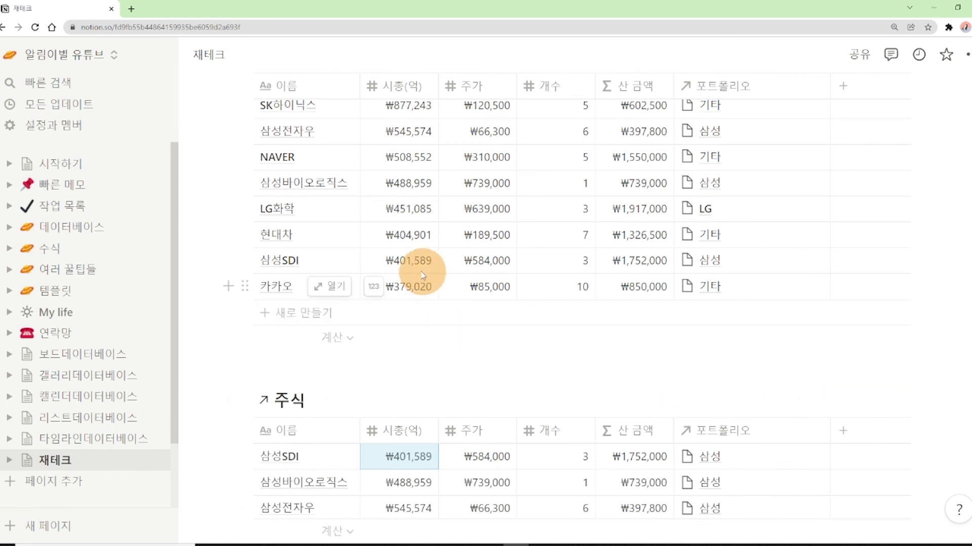
{"action": "scroll", "coordinate": [501, 391], "scroll_direction": "down", "scroll_amount": 2}
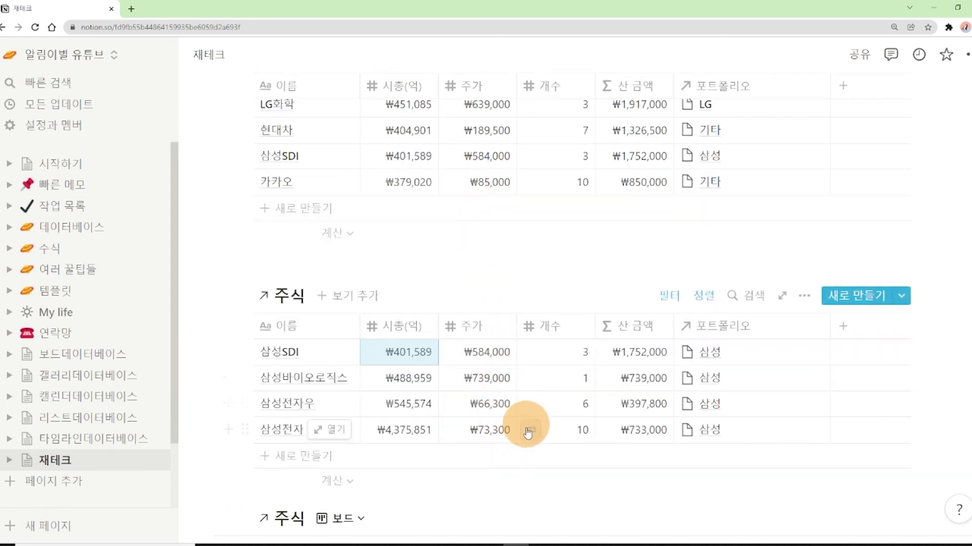
{"action": "scroll", "coordinate": [533, 491], "scroll_direction": "down", "scroll_amount": 2}
{"action": "scroll", "coordinate": [720, 411], "scroll_direction": "down", "scroll_amount": 6}
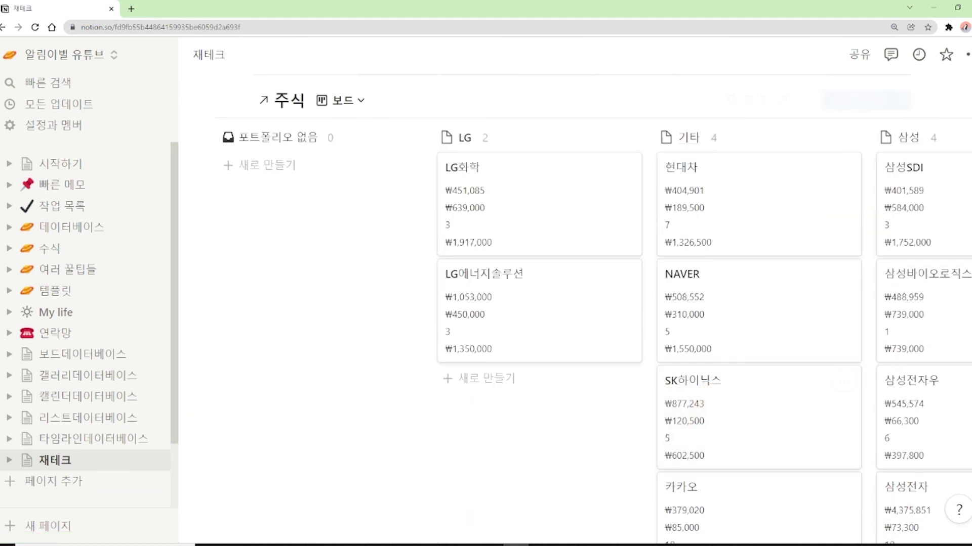
{"action": "scroll", "coordinate": [582, 303], "scroll_direction": "up", "scroll_amount": 10}
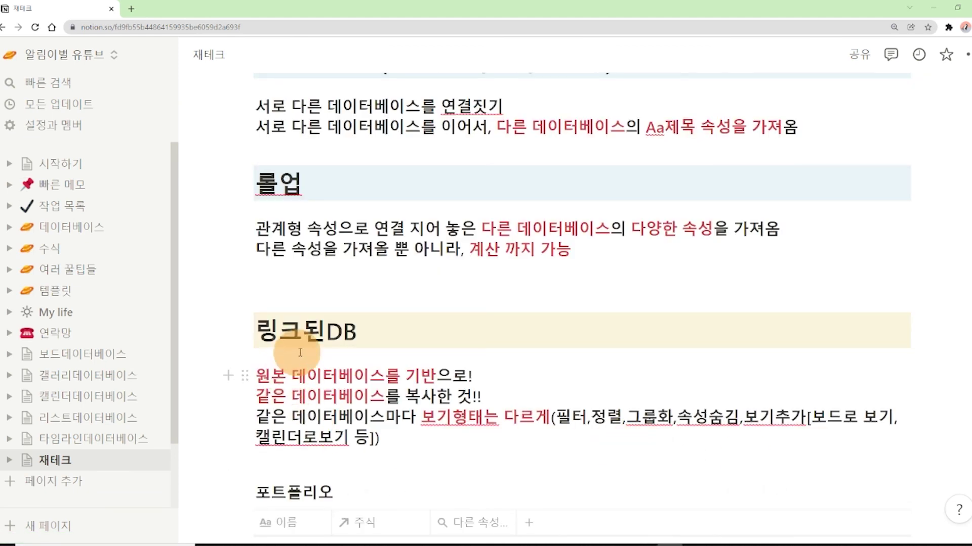
{"action": "left_click_drag", "start_coordinate": [261, 383], "coordinate": [420, 377]}
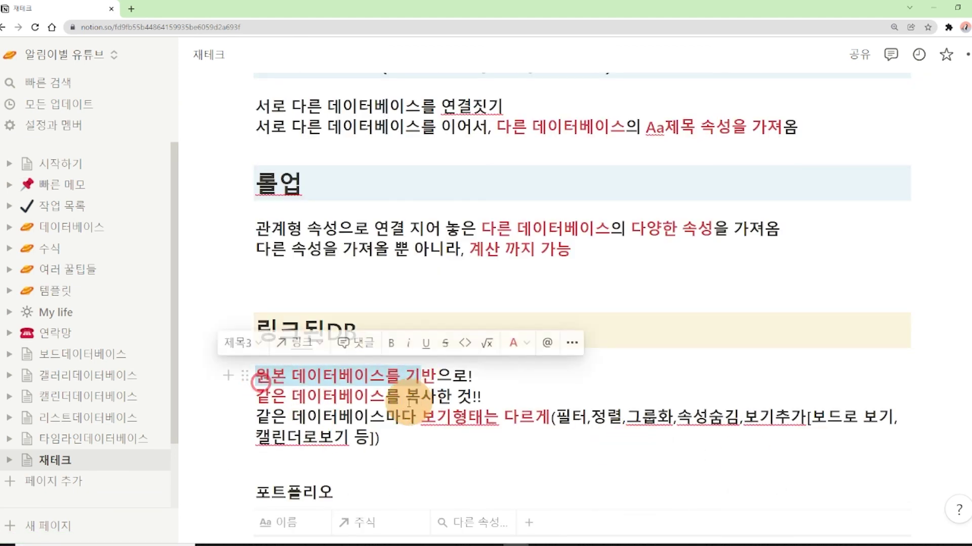
{"action": "left_click", "coordinate": [395, 401]}
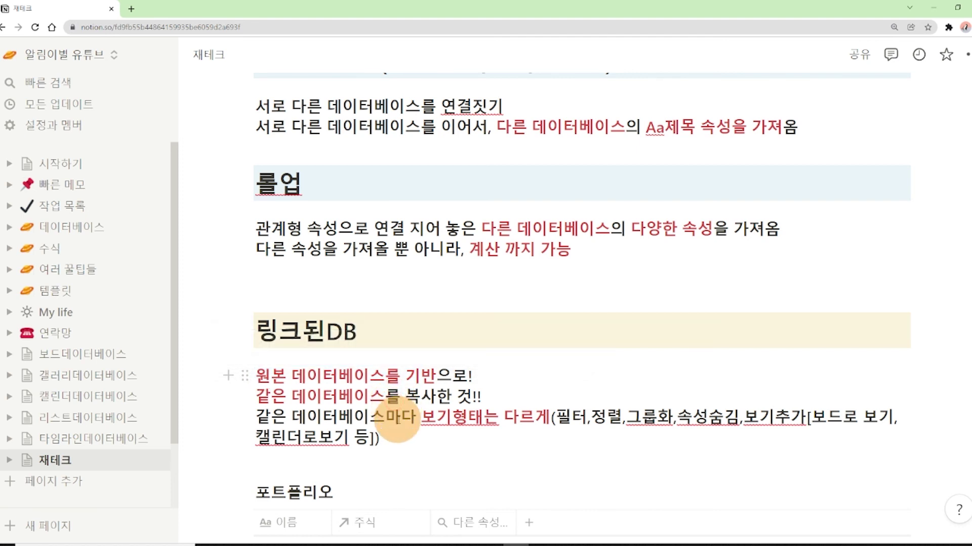
{"action": "left_click_drag", "start_coordinate": [396, 398], "coordinate": [407, 399]}
{"action": "left_click", "coordinate": [469, 419]}
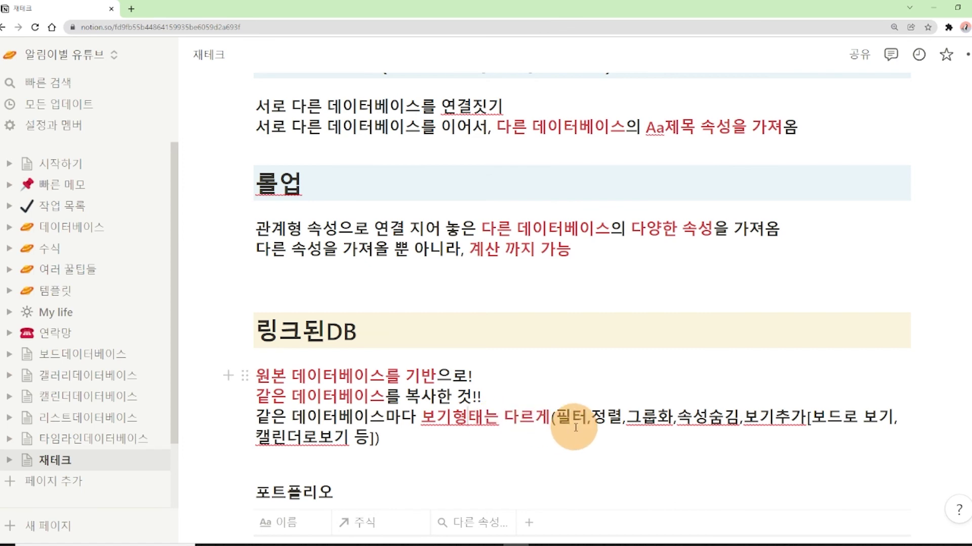
{"action": "scroll", "coordinate": [568, 432], "scroll_direction": "down", "scroll_amount": 10}
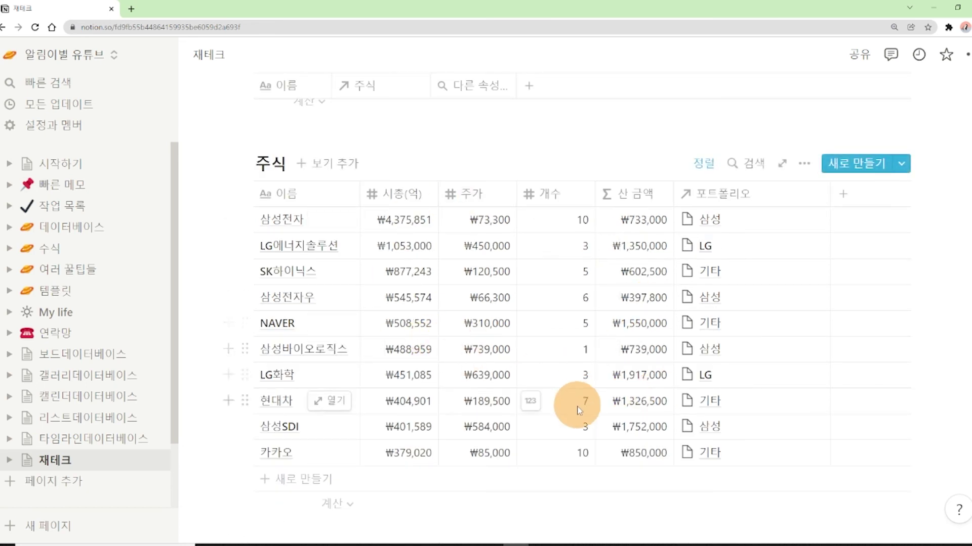
{"action": "scroll", "coordinate": [468, 363], "scroll_direction": "down", "scroll_amount": 2}
{"action": "scroll", "coordinate": [590, 454], "scroll_direction": "down", "scroll_amount": 4}
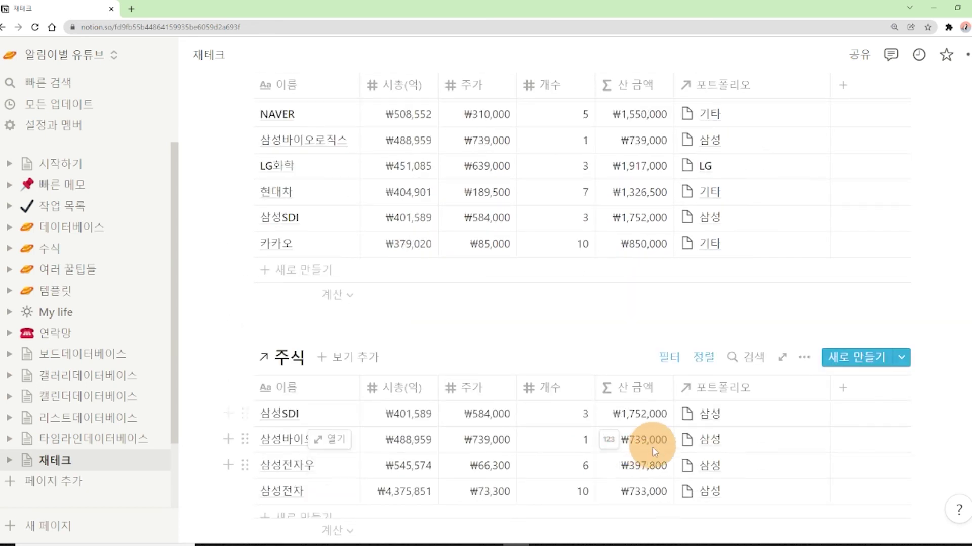
{"action": "scroll", "coordinate": [532, 434], "scroll_direction": "down", "scroll_amount": 2}
{"action": "scroll", "coordinate": [569, 441], "scroll_direction": "up", "scroll_amount": 3}
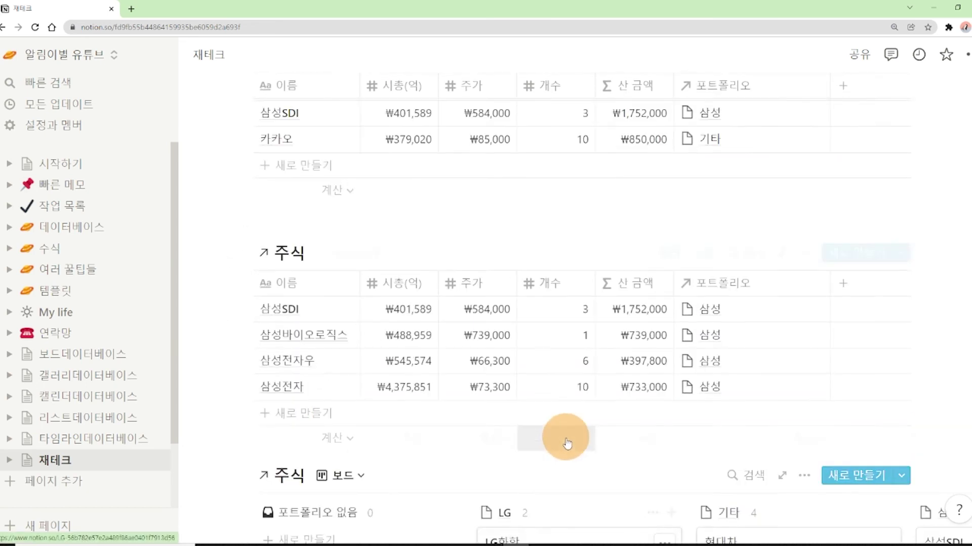
{"action": "scroll", "coordinate": [716, 412], "scroll_direction": "down", "scroll_amount": 5}
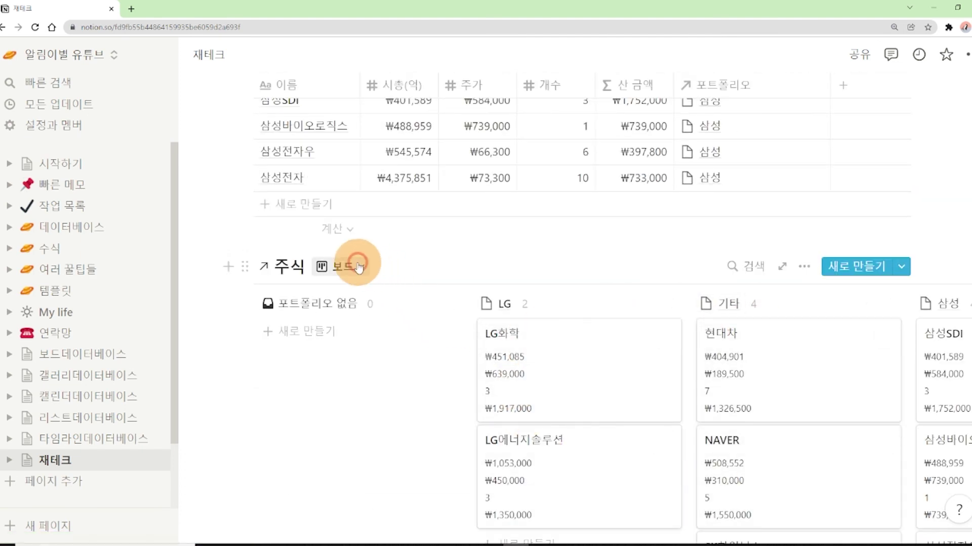
{"action": "left_click", "coordinate": [359, 266]}
{"action": "left_click", "coordinate": [690, 293]}
{"action": "scroll", "coordinate": [679, 412], "scroll_direction": "up", "scroll_amount": 10}
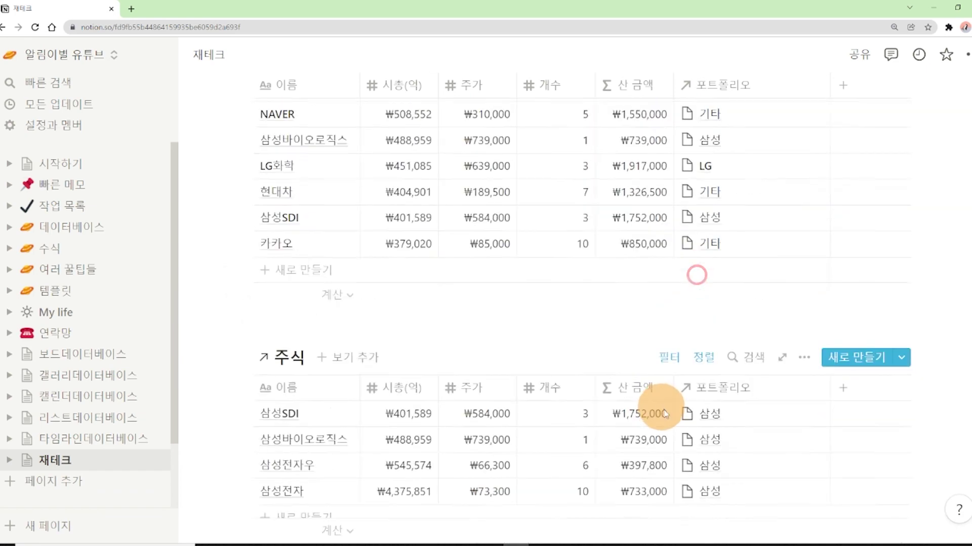
{"action": "scroll", "coordinate": [721, 437], "scroll_direction": "up", "scroll_amount": 3}
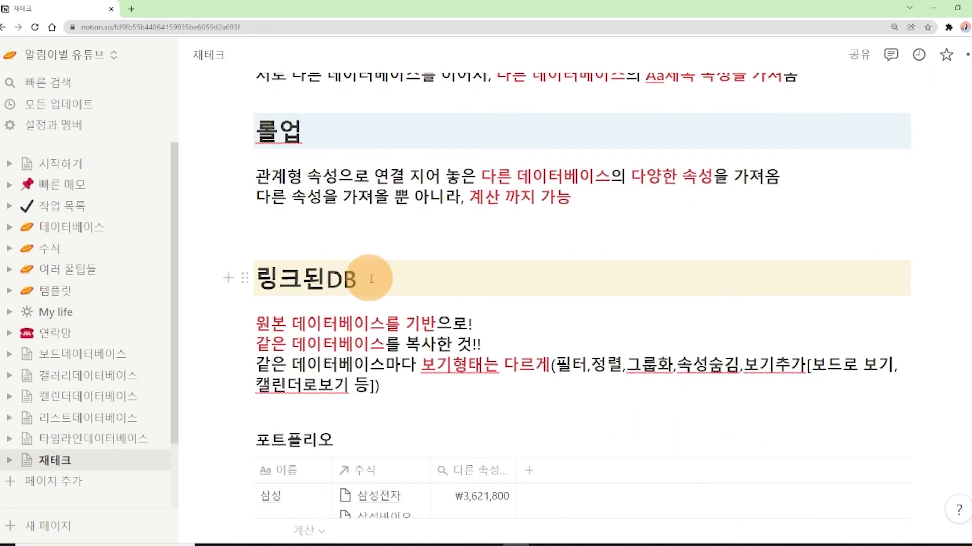
Highlight the 링크된DB and 관계형 속성 headings, the word 롤업, and the title-property line on 재테크
{"action": "left_click_drag", "start_coordinate": [388, 329], "coordinate": [388, 330]}
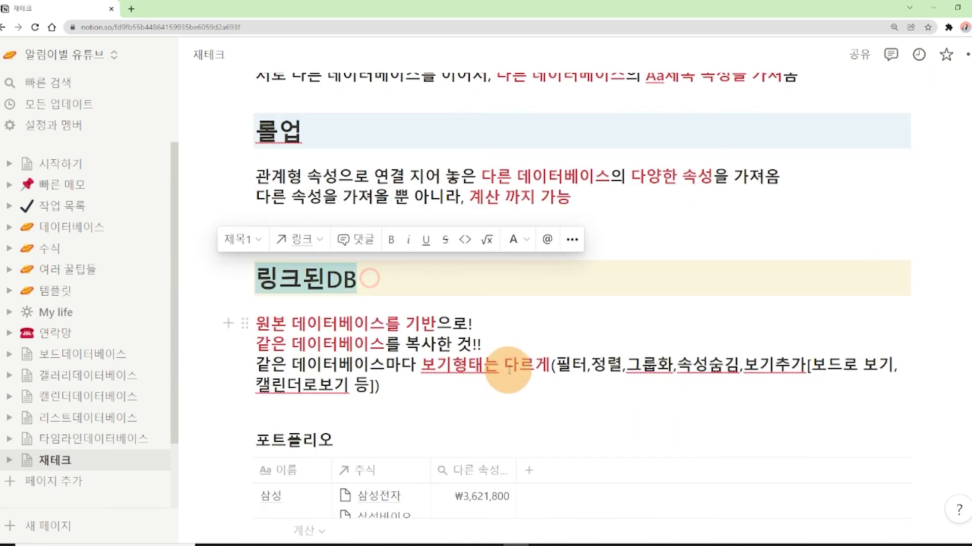
{"action": "left_click", "coordinate": [507, 370]}
{"action": "scroll", "coordinate": [507, 369], "scroll_direction": "up", "scroll_amount": 4}
{"action": "left_click_drag", "start_coordinate": [302, 226], "coordinate": [377, 223]}
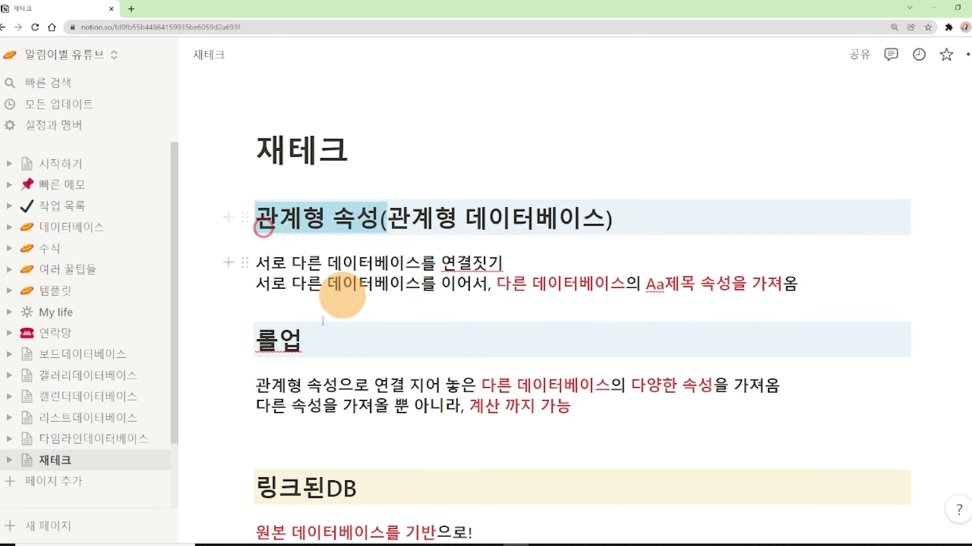
{"action": "double_click", "coordinate": [306, 340]}
{"action": "left_click_drag", "start_coordinate": [495, 279], "coordinate": [549, 278]}
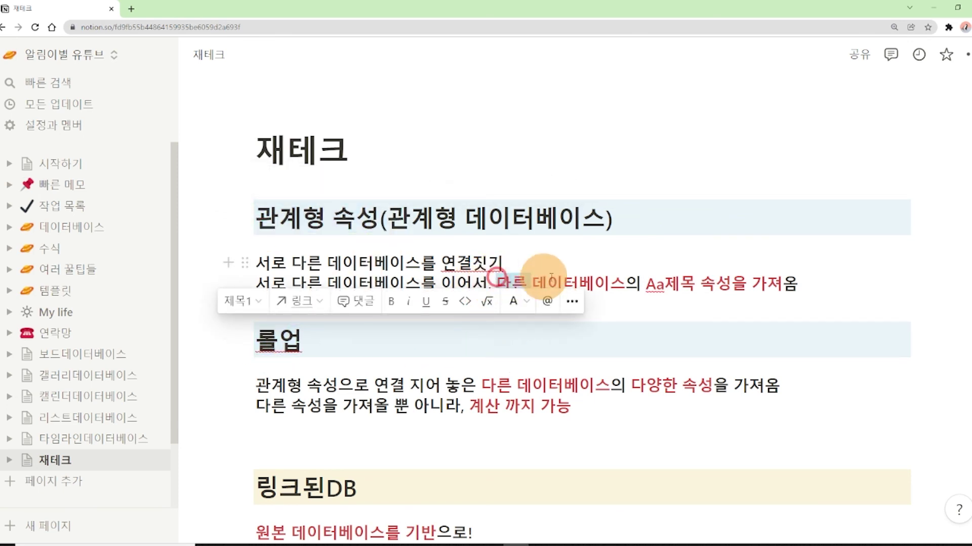
{"action": "left_click", "coordinate": [739, 282]}
Scroll down the 재테크 page to the linked 주식 board showing 기타 cards like 현대차 and NAVER
{"action": "scroll", "coordinate": [745, 329], "scroll_direction": "down", "scroll_amount": 2}
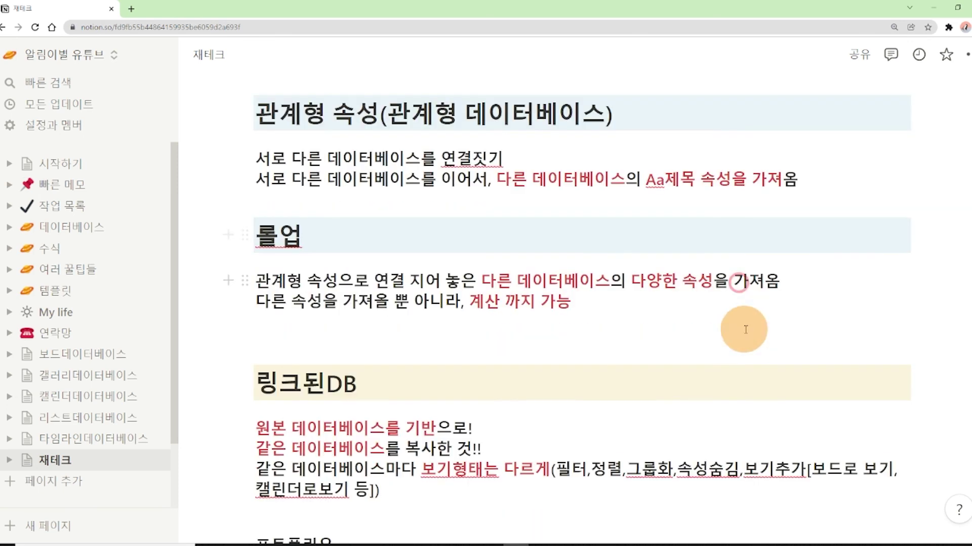
{"action": "left_click", "coordinate": [351, 459]}
{"action": "scroll", "coordinate": [368, 413], "scroll_direction": "down", "scroll_amount": 1}
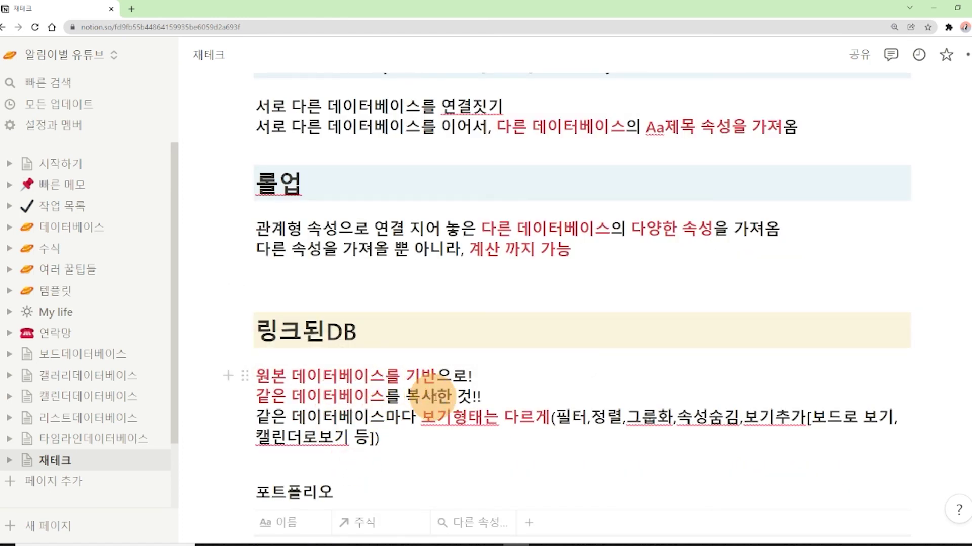
{"action": "scroll", "coordinate": [560, 453], "scroll_direction": "down", "scroll_amount": 20}
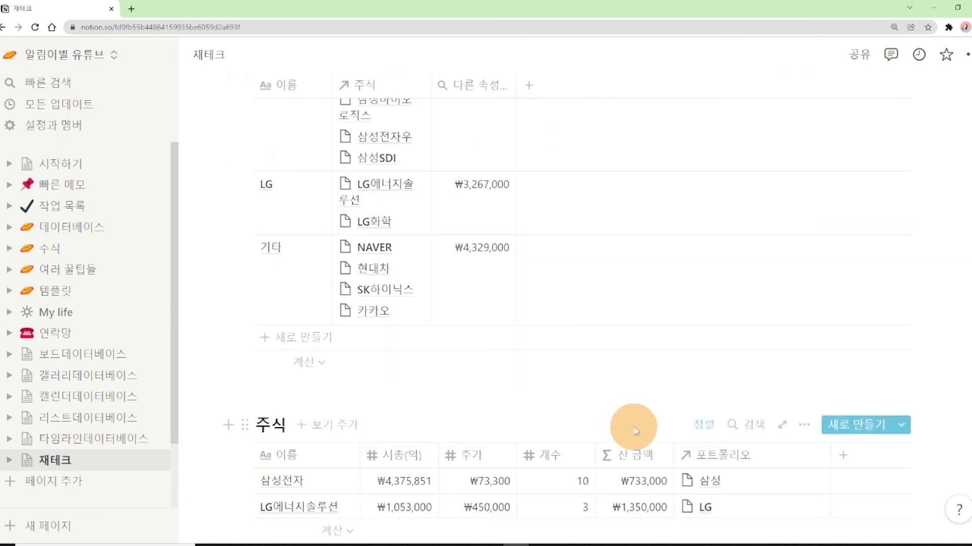
{"action": "scroll", "coordinate": [618, 330], "scroll_direction": "down", "scroll_amount": 2}
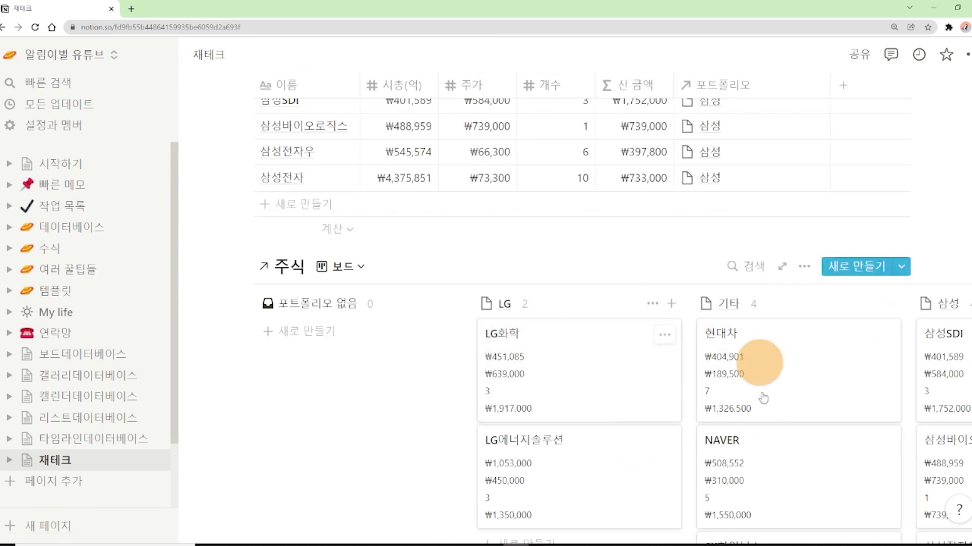